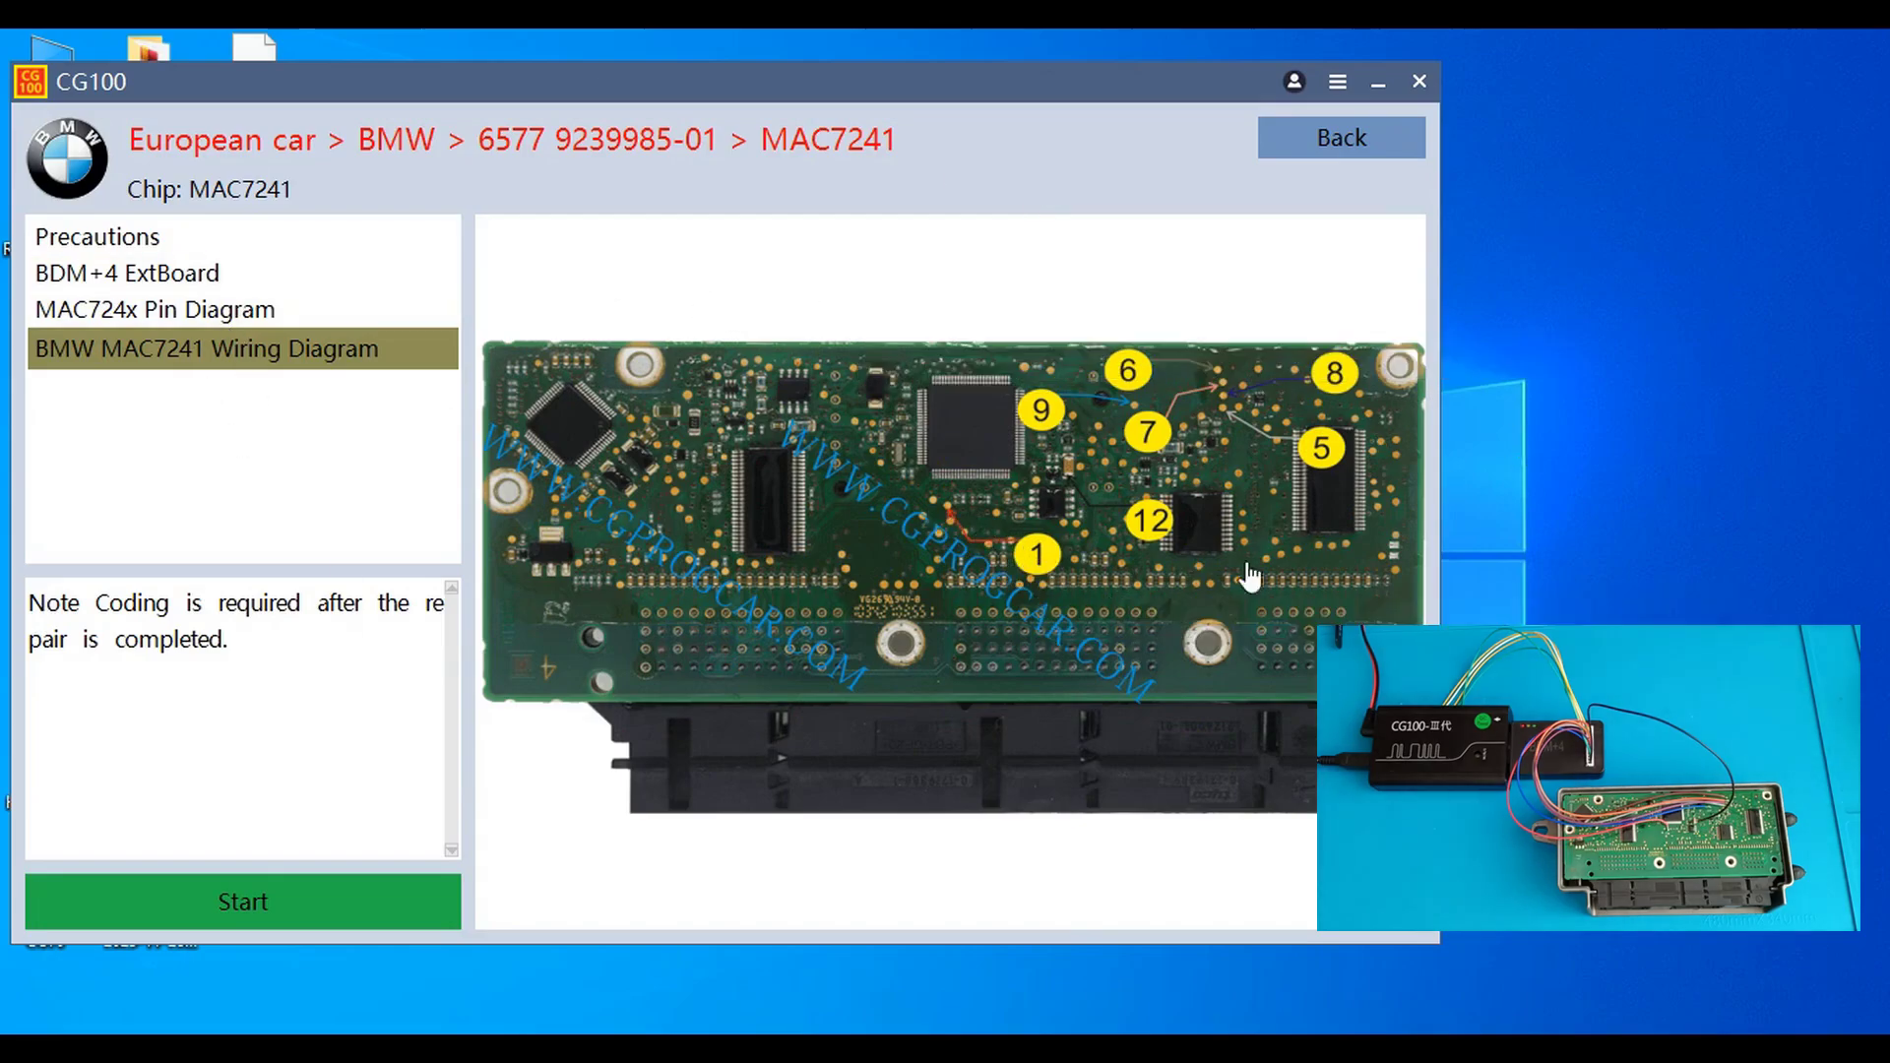
pyautogui.click(265, 914)
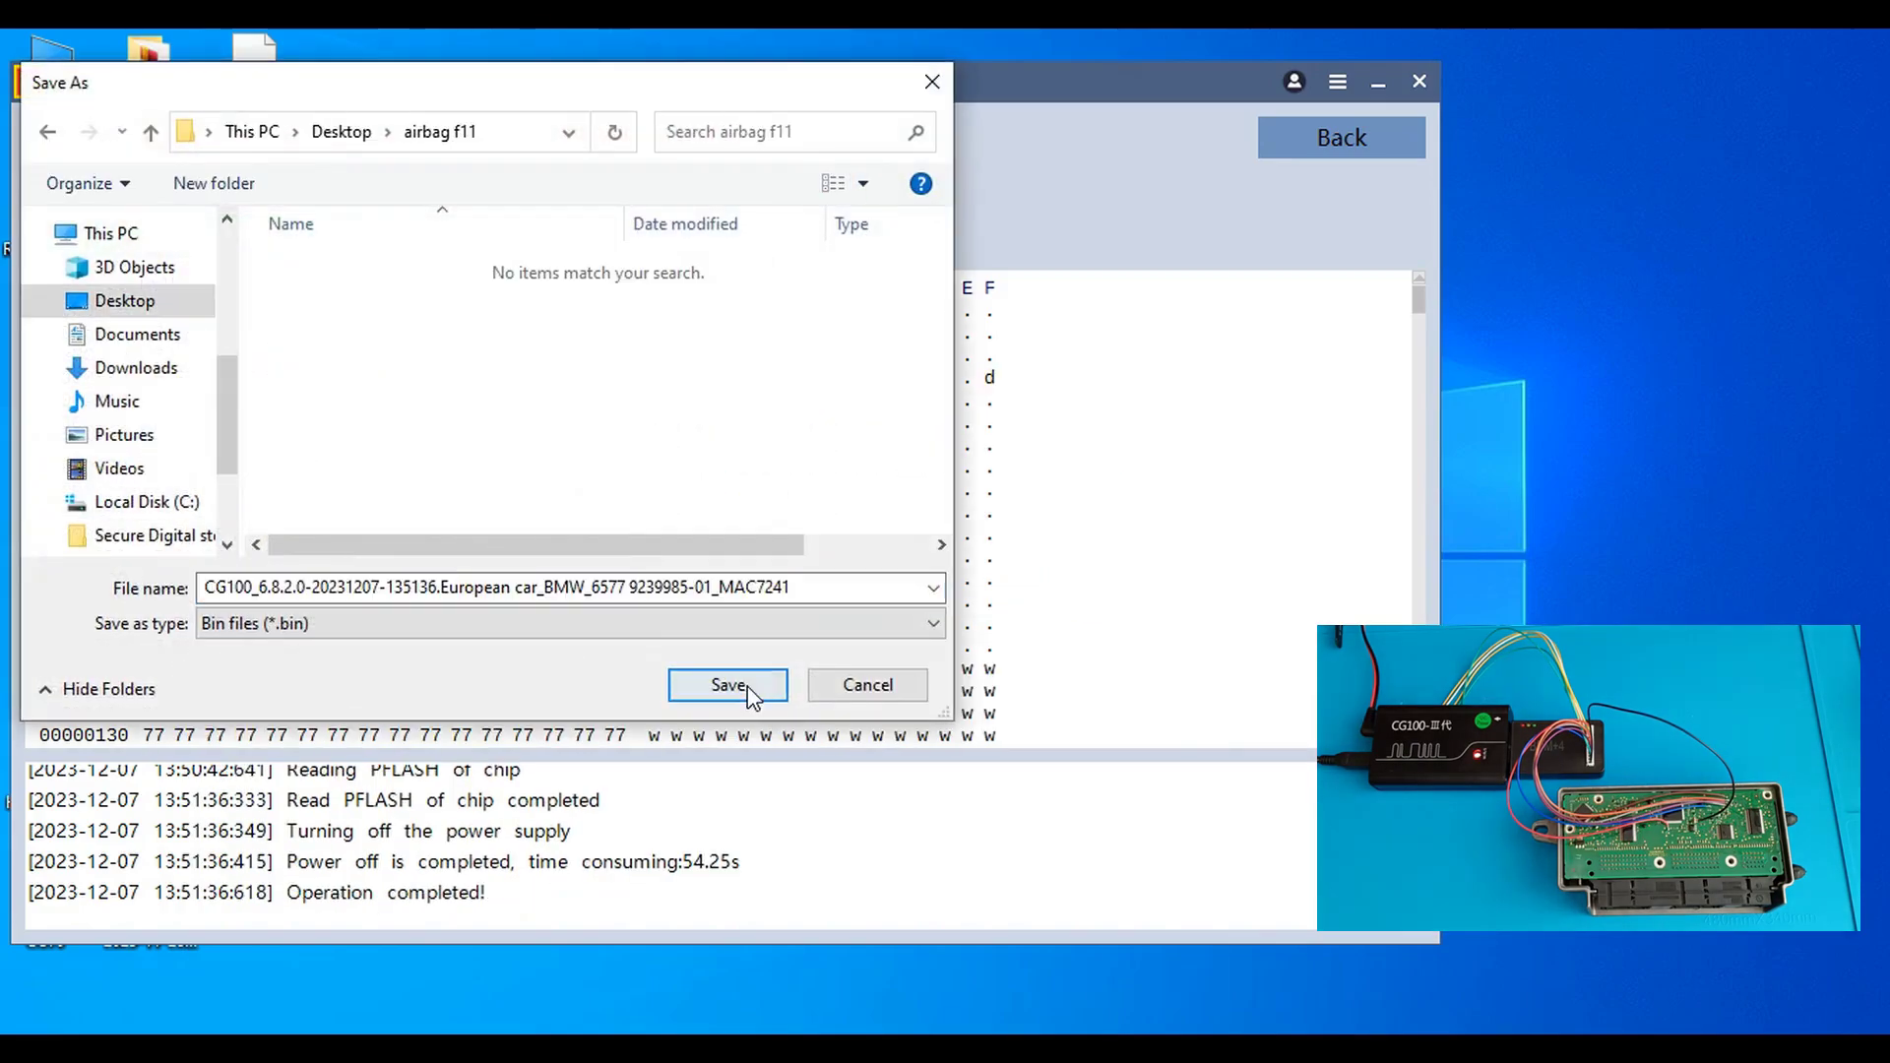
pyautogui.click(740, 683)
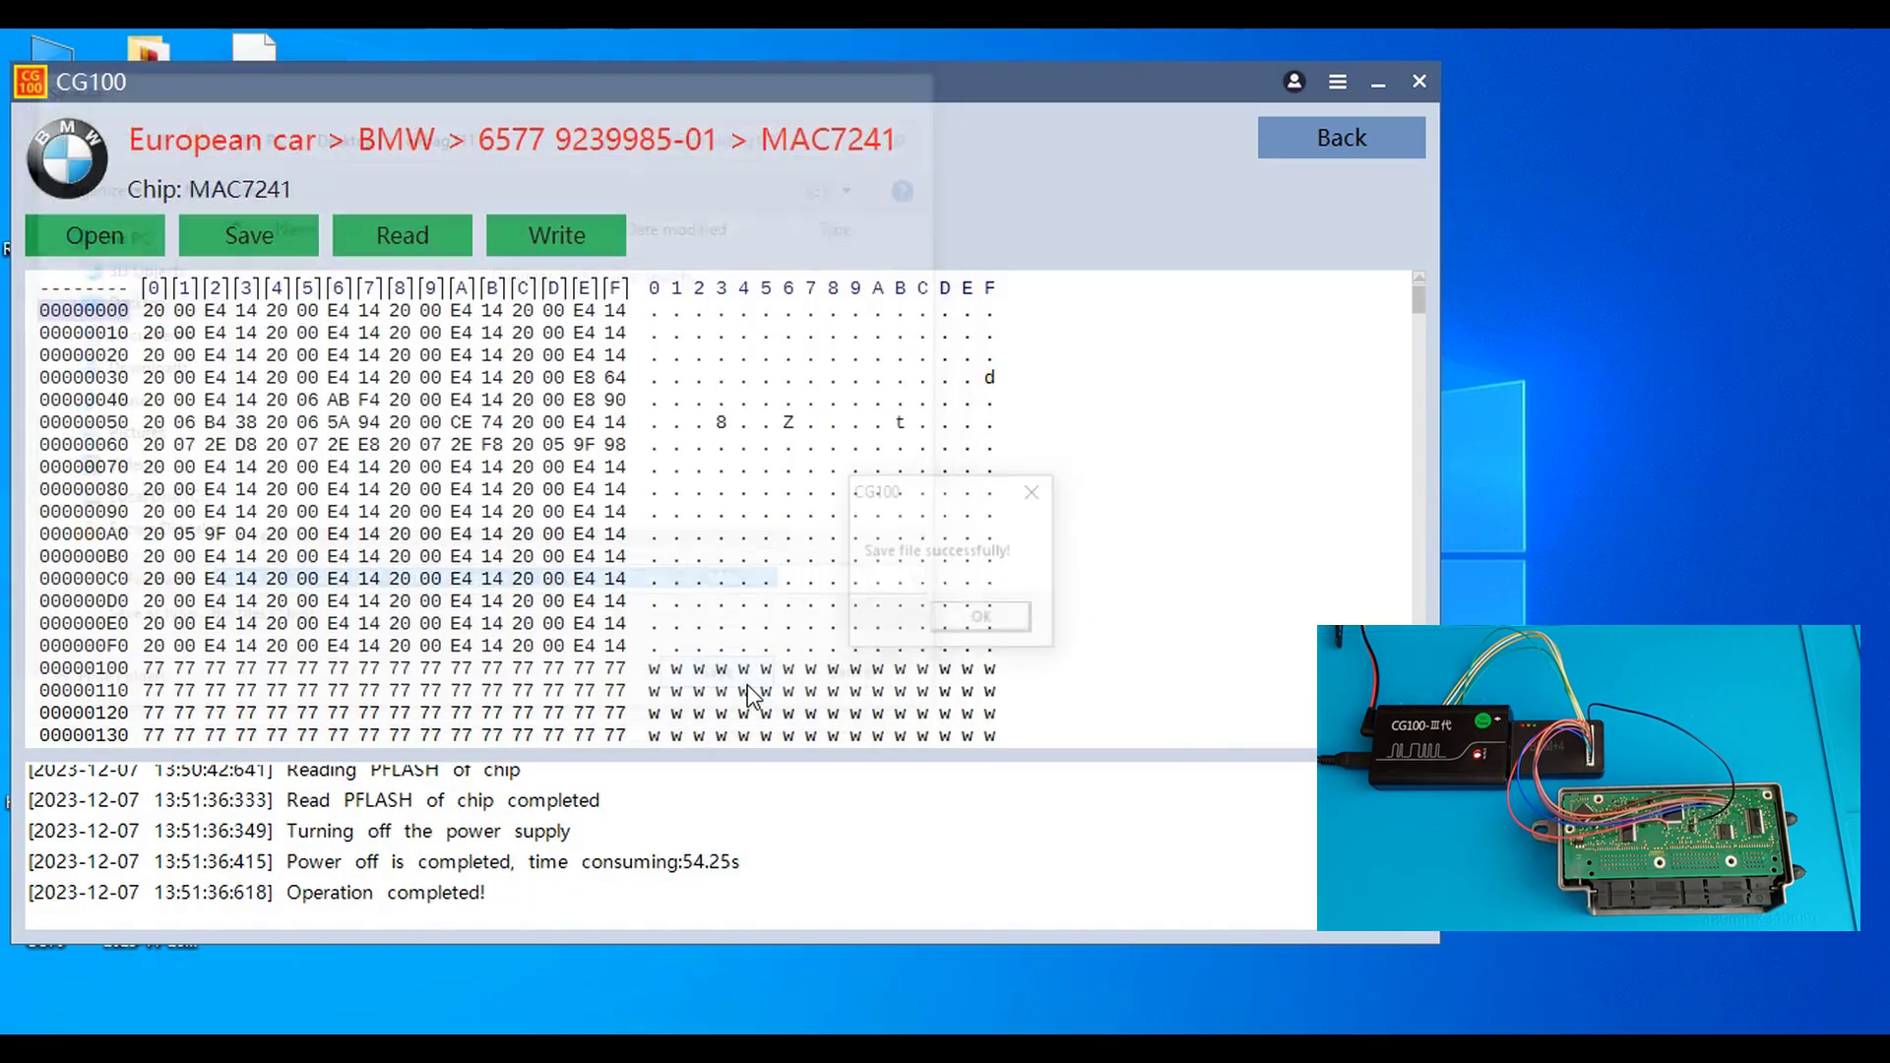
pyautogui.click(967, 626)
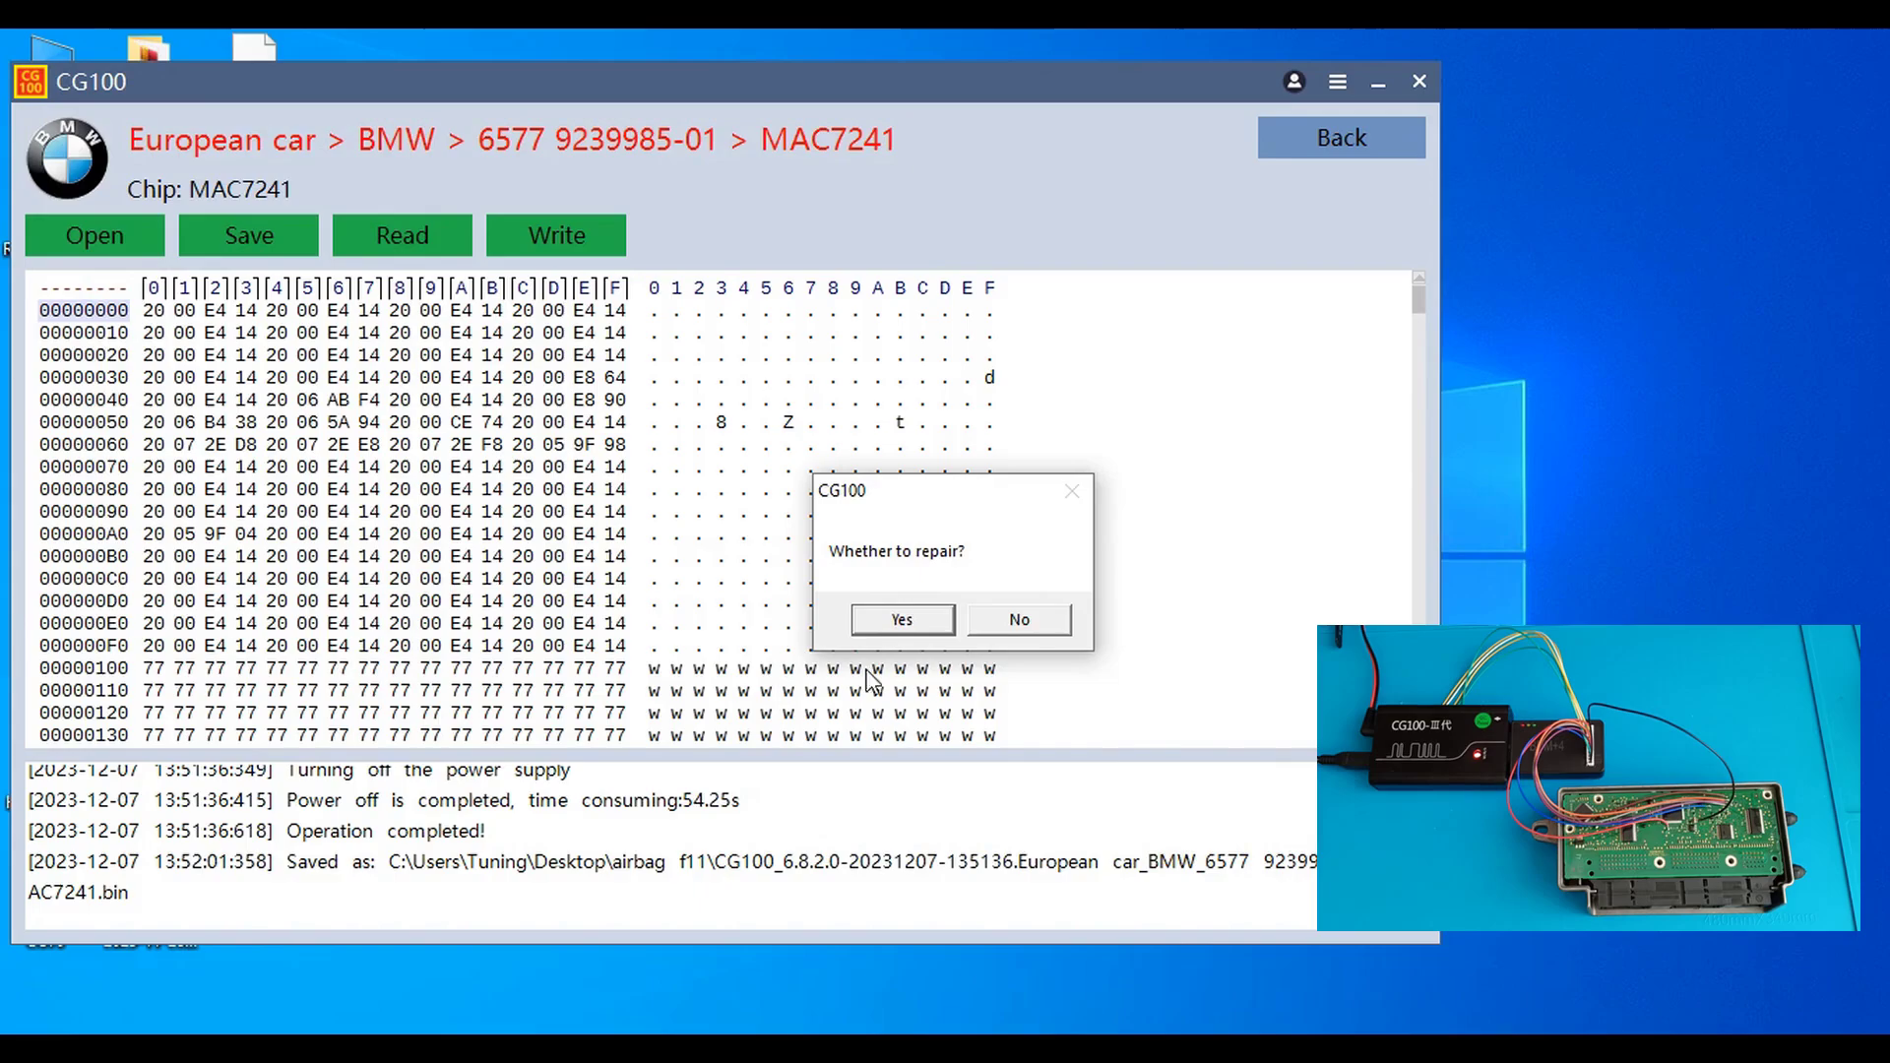
# Step: Repair the airbag module using the "Clear the fault code (preferred)" mode
pyautogui.click(905, 624)
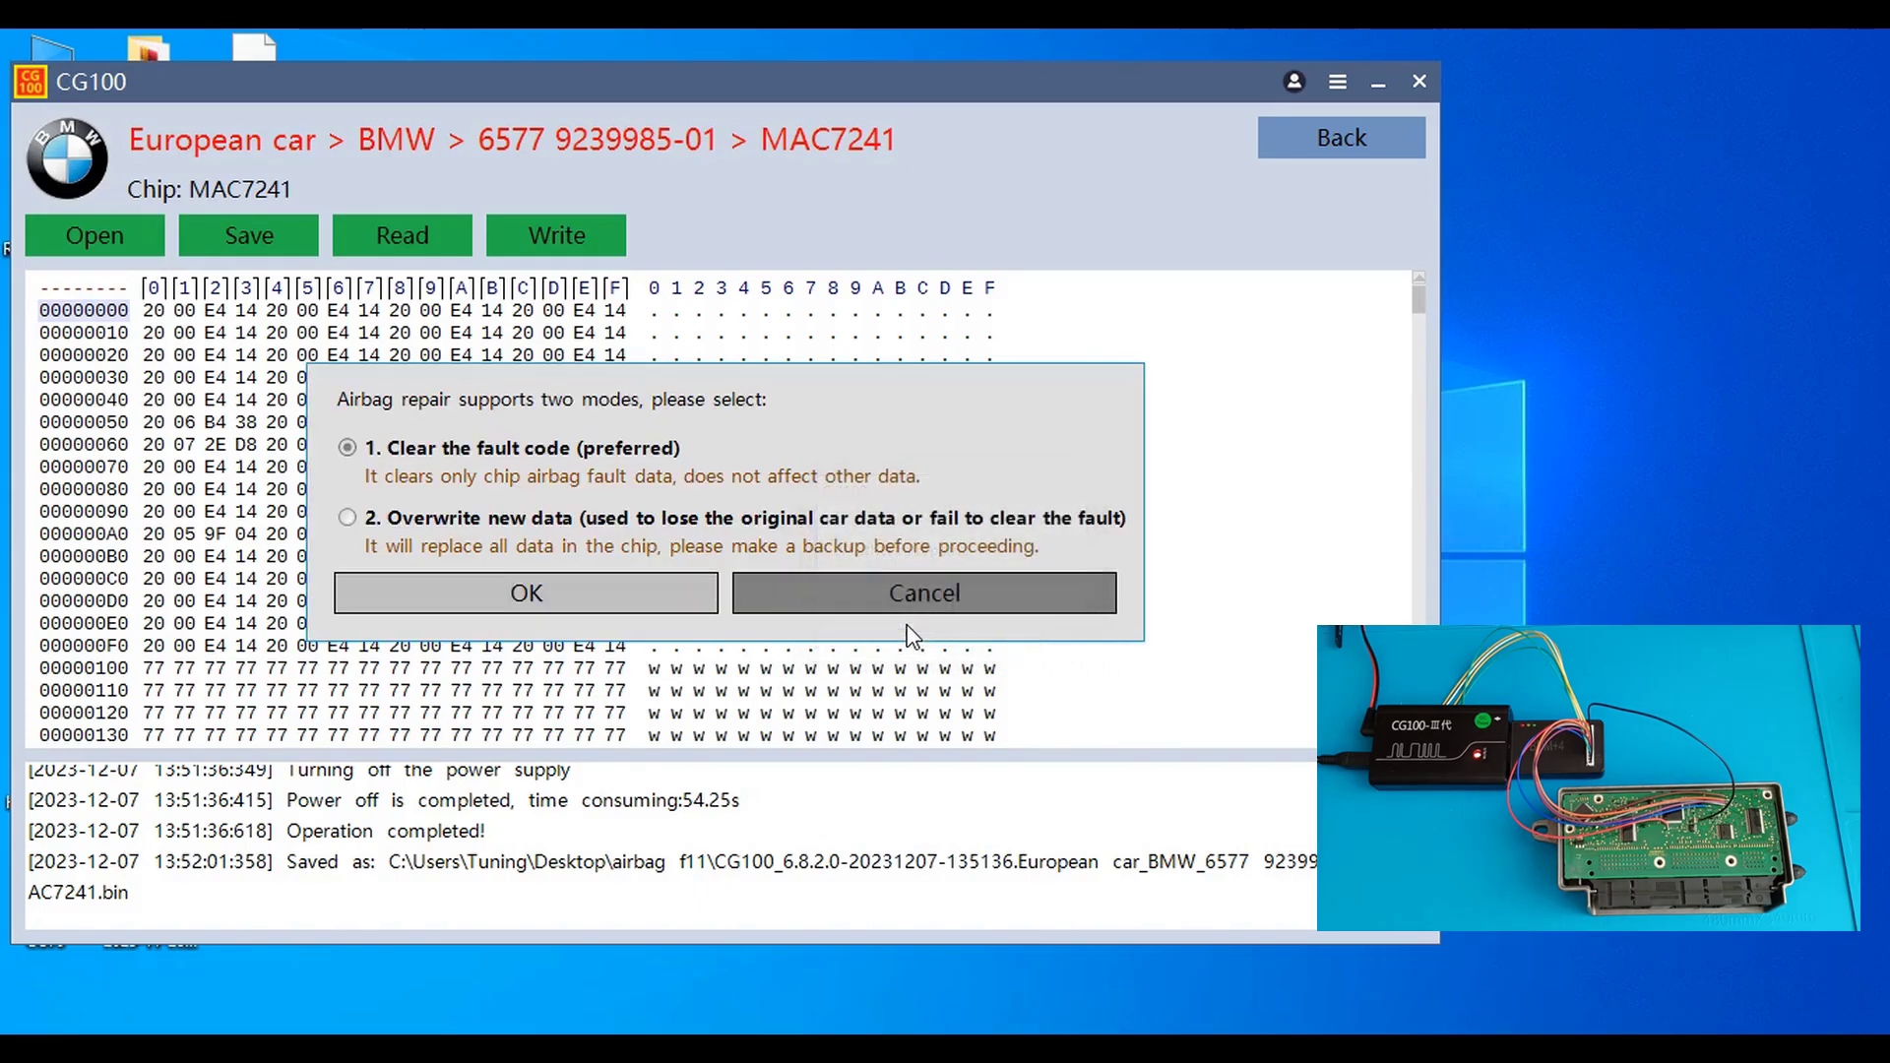
pyautogui.click(514, 600)
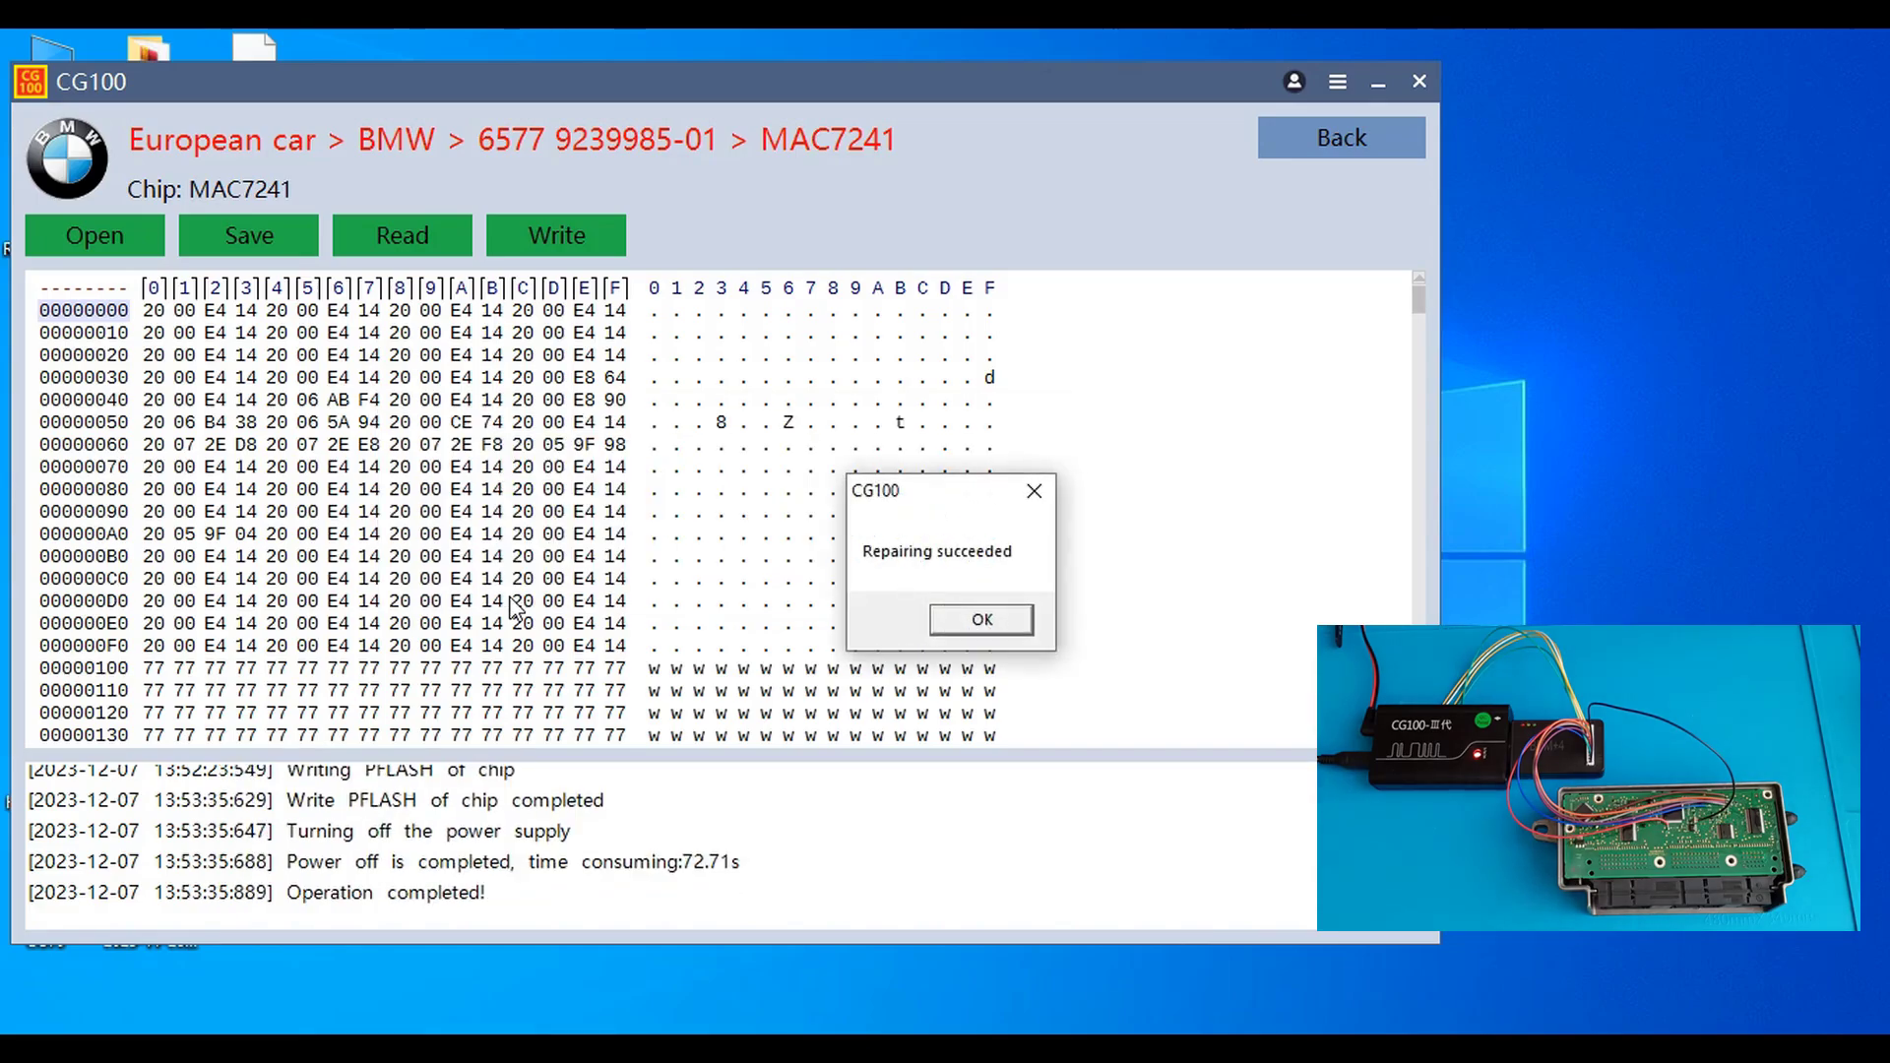
pyautogui.click(967, 620)
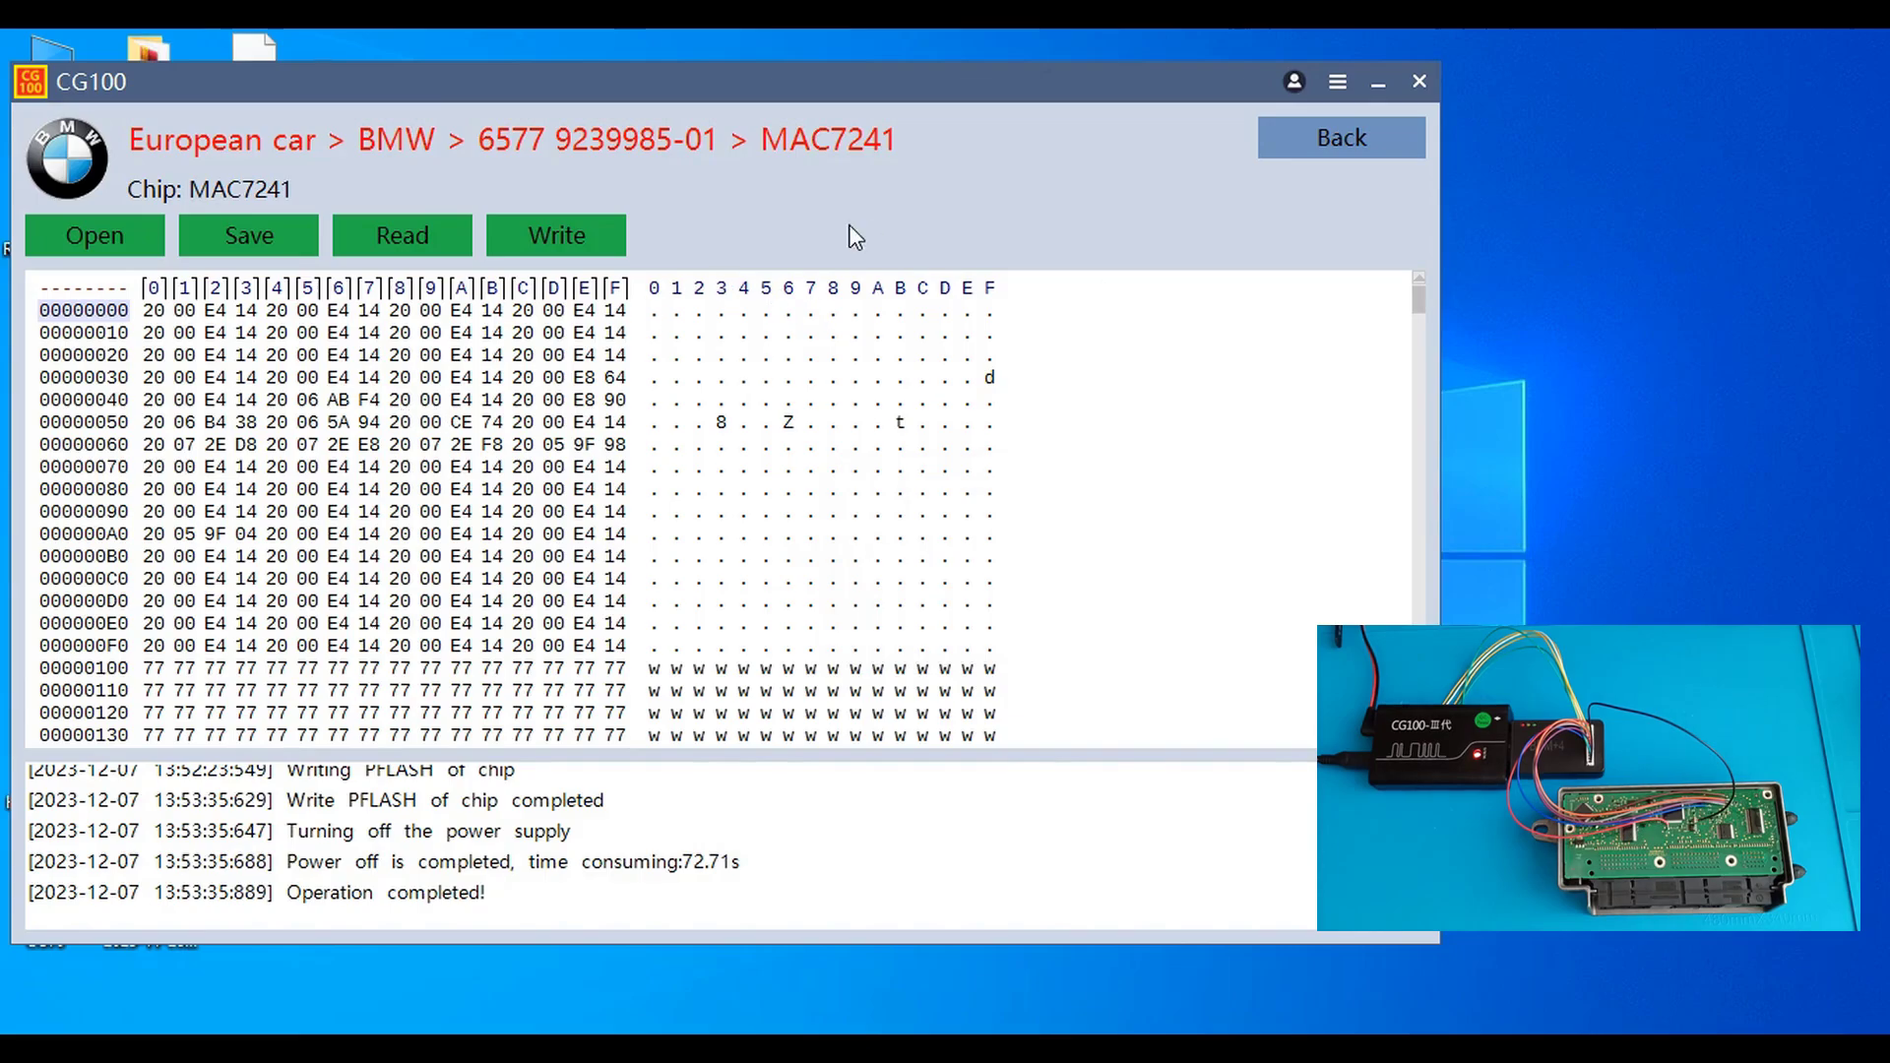
# Step: Read the repaired chip again and save the data as repair in the airbag f11 folder
pyautogui.click(426, 236)
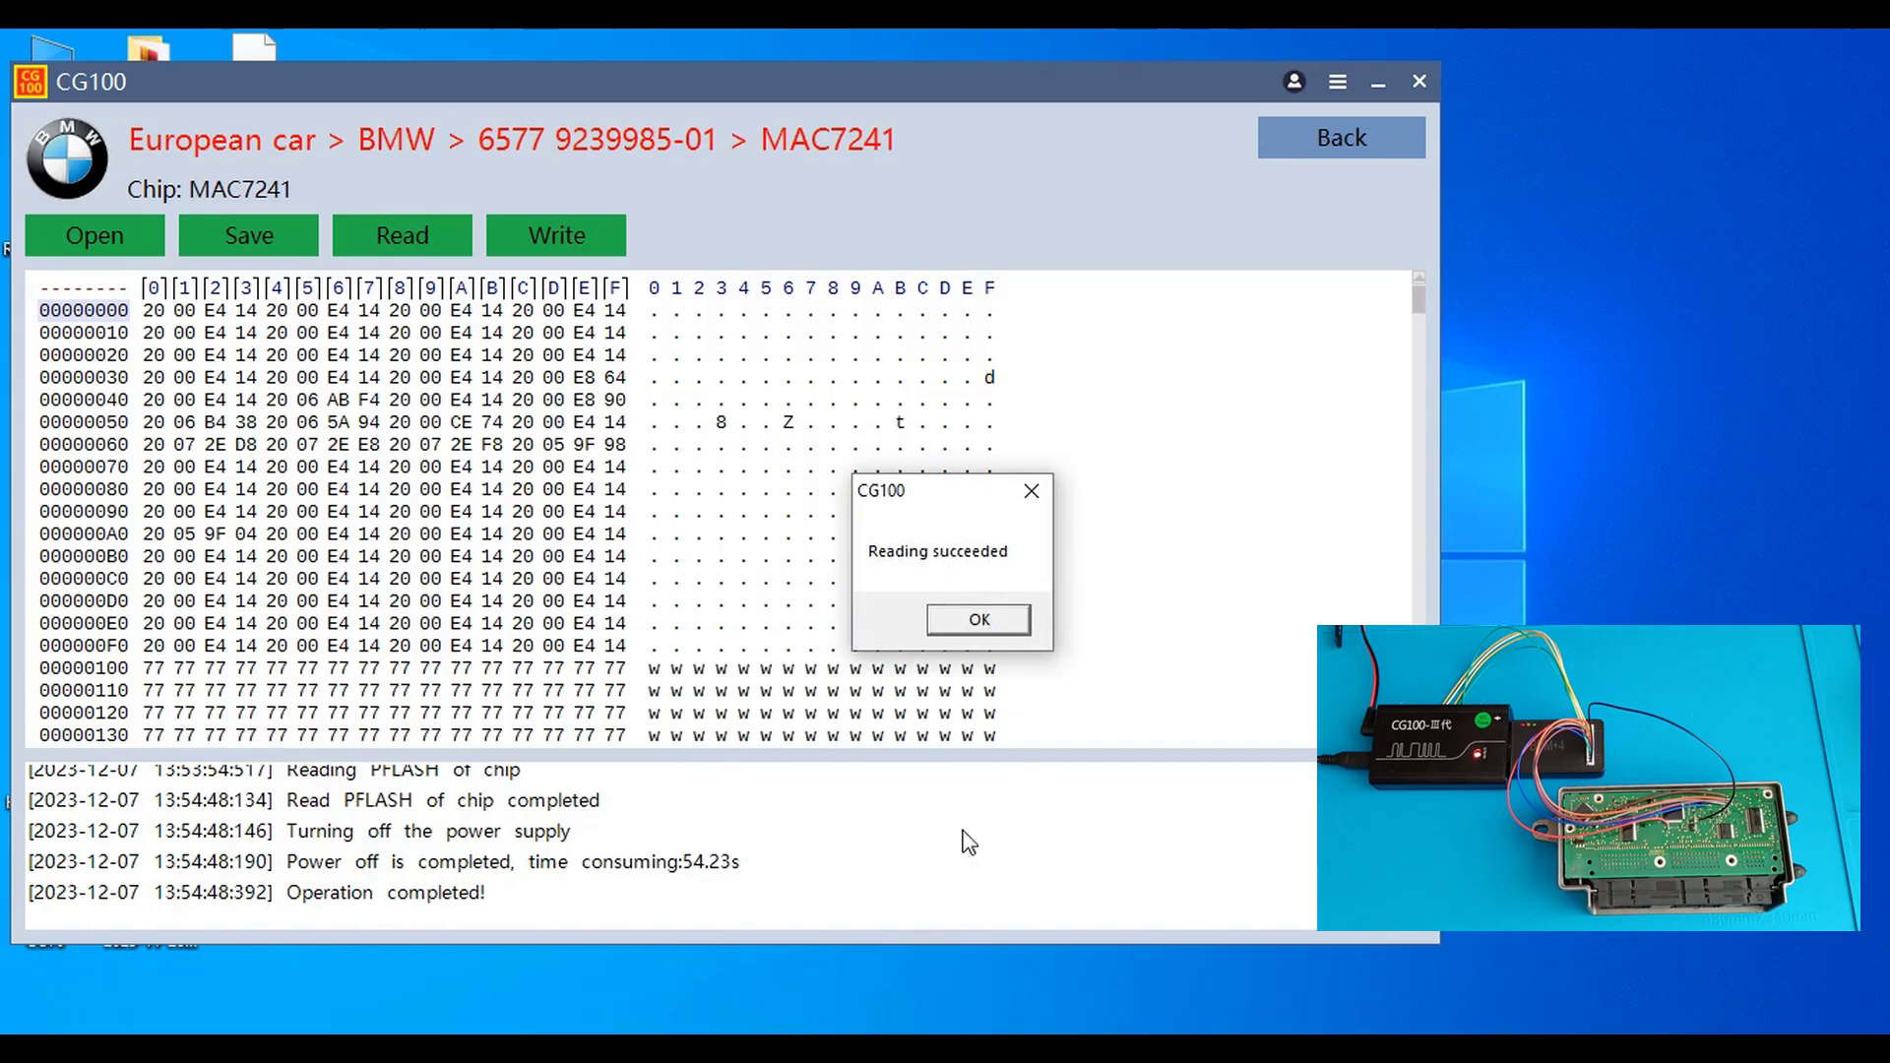
pyautogui.click(990, 622)
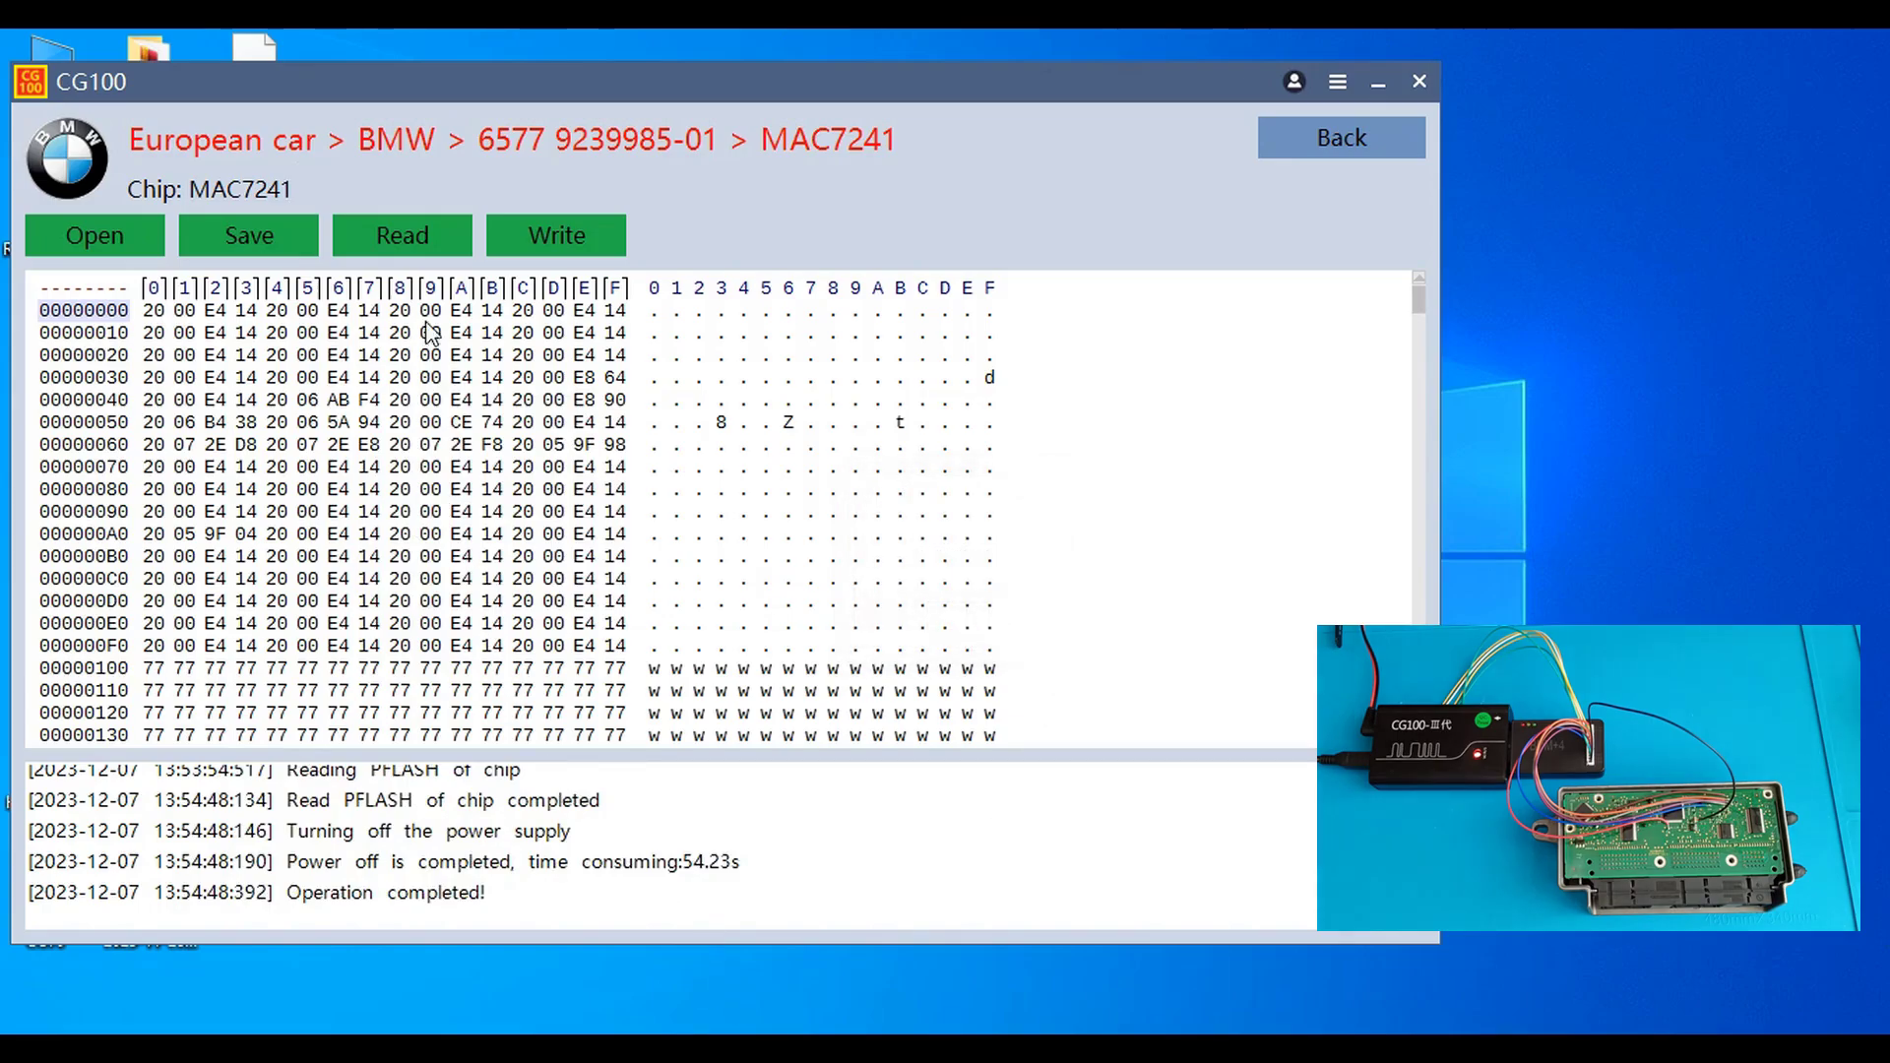
pyautogui.click(248, 239)
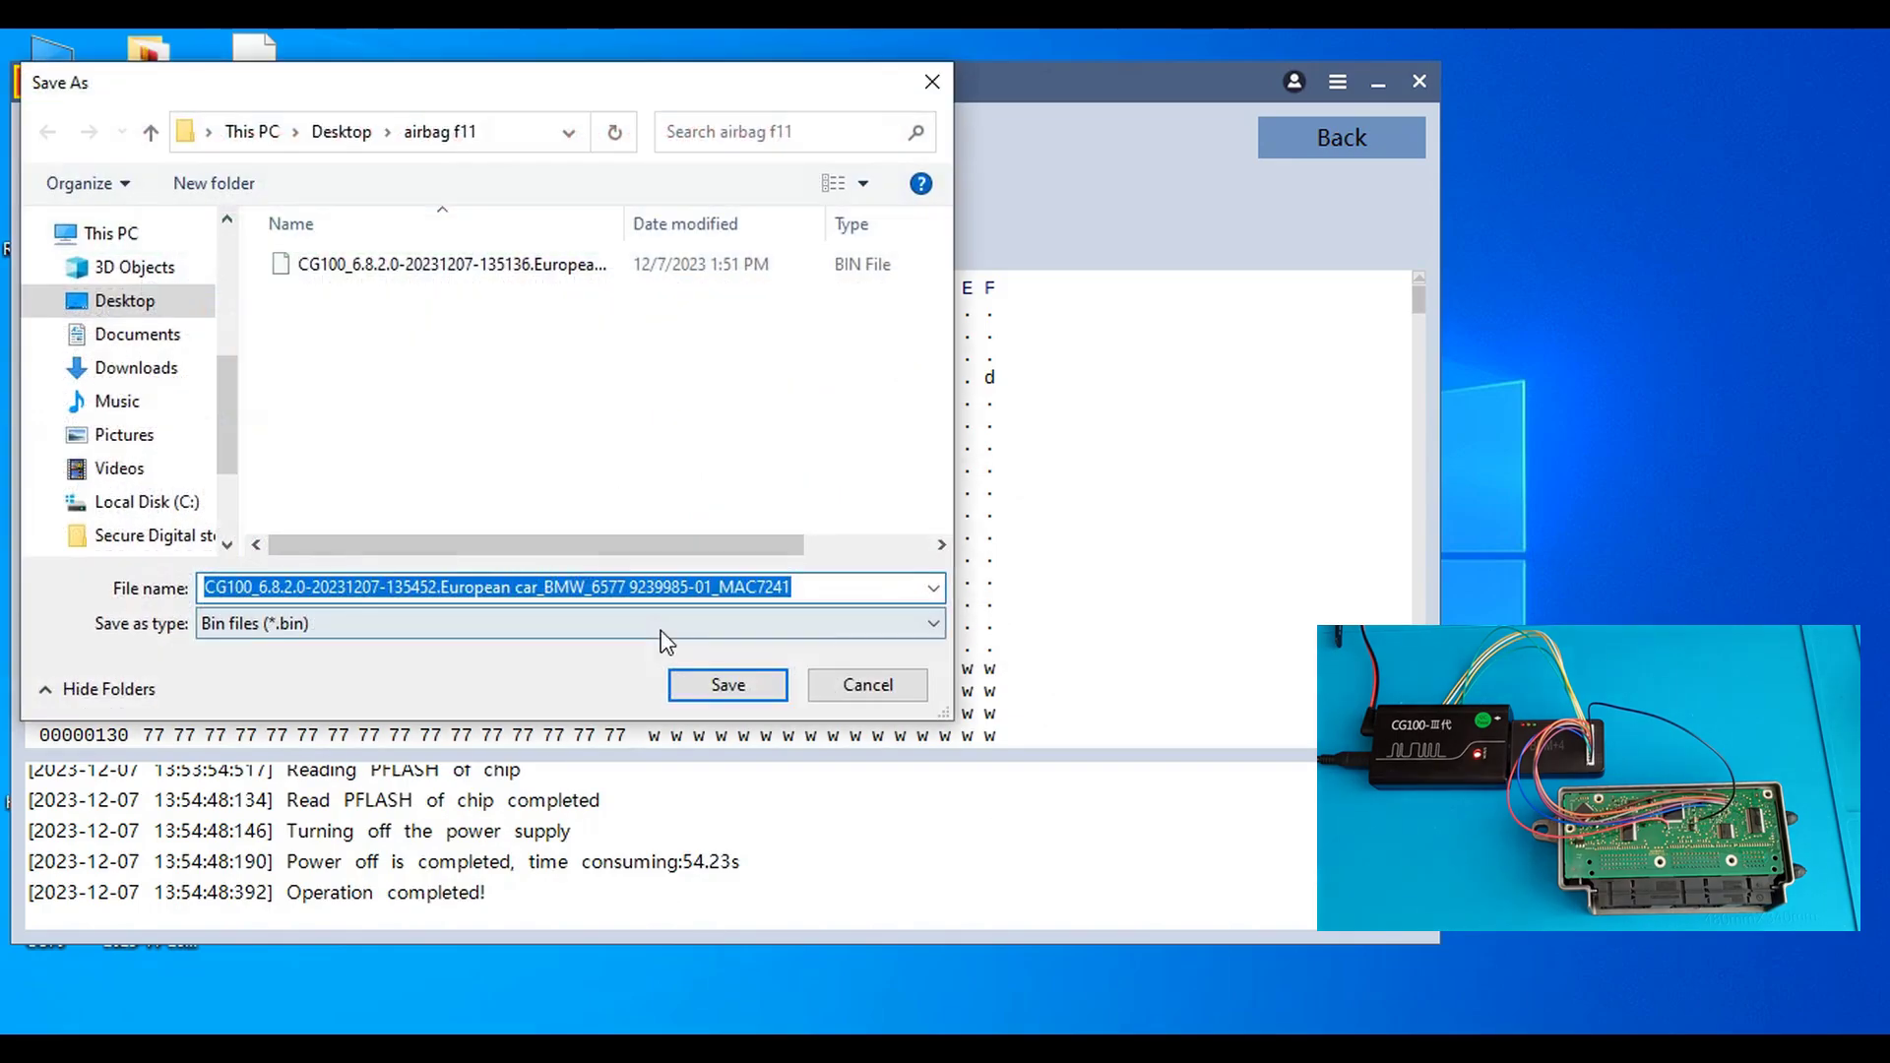
pyautogui.write('repai')
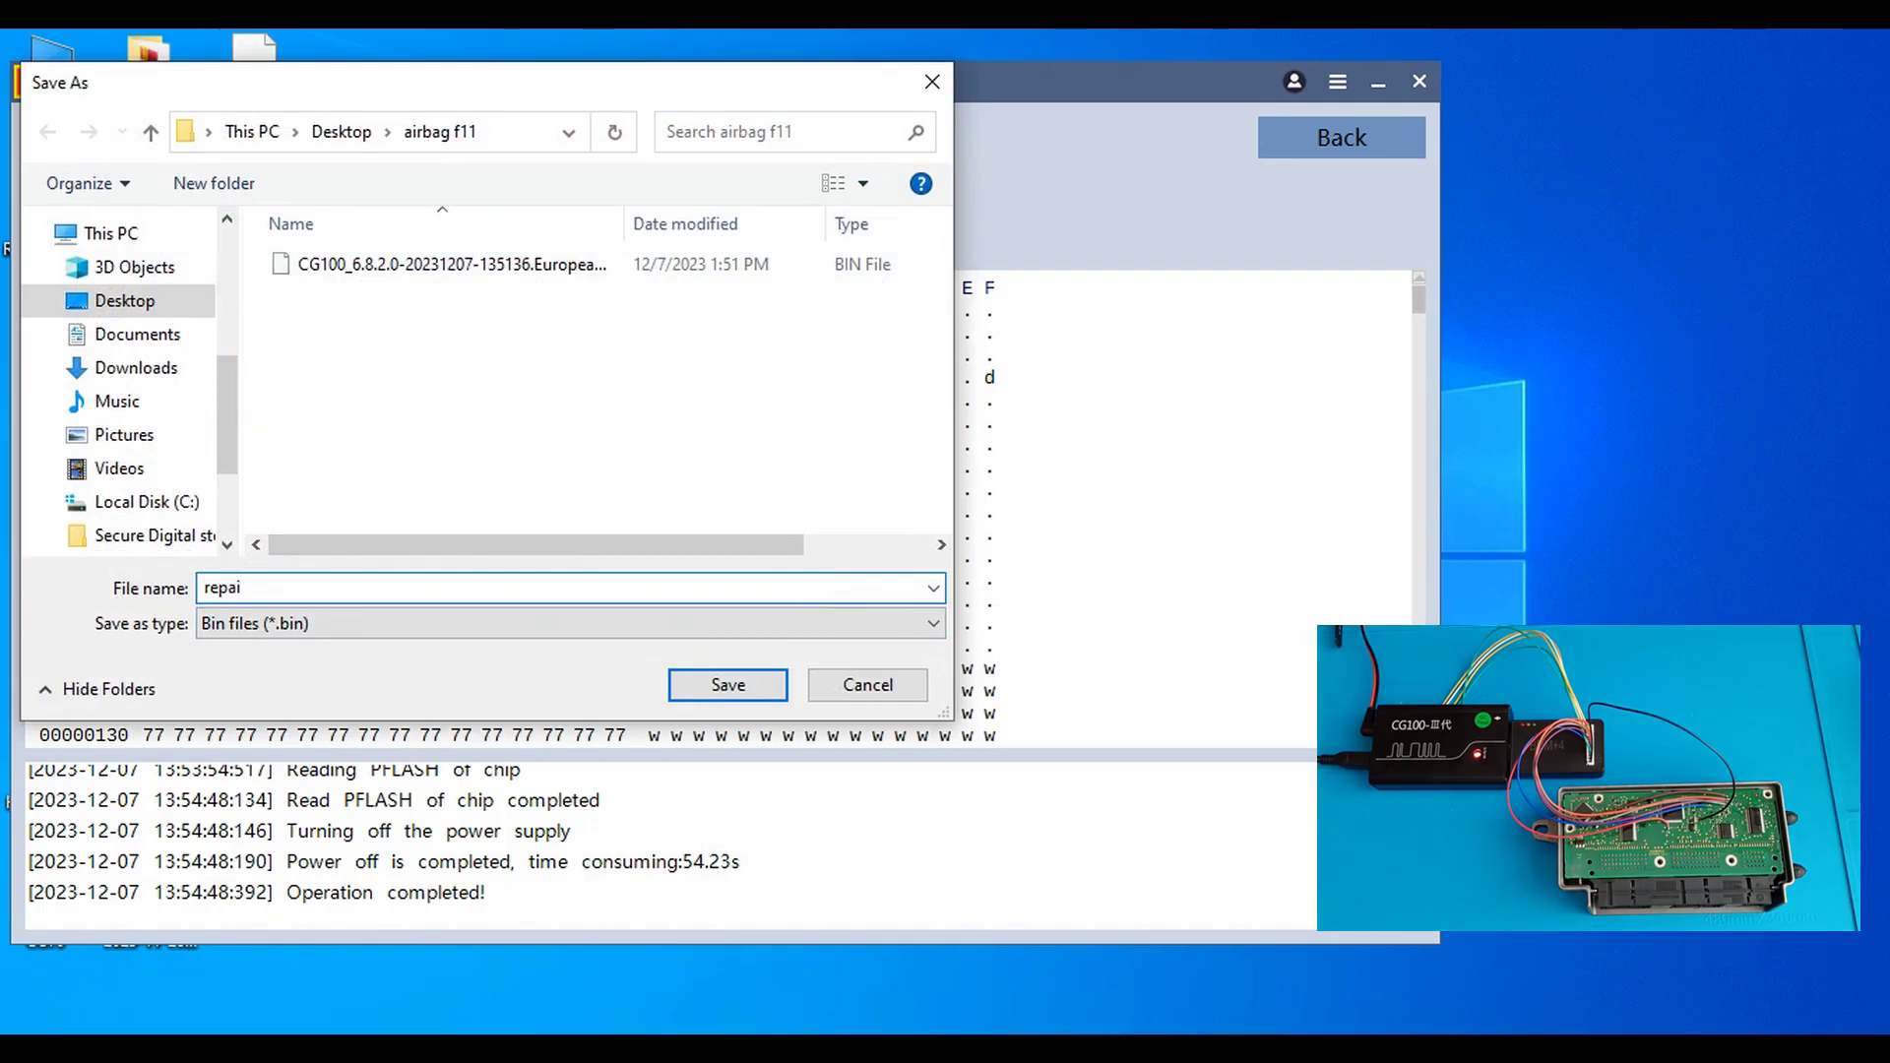
pyautogui.write('r')
pyautogui.click(737, 694)
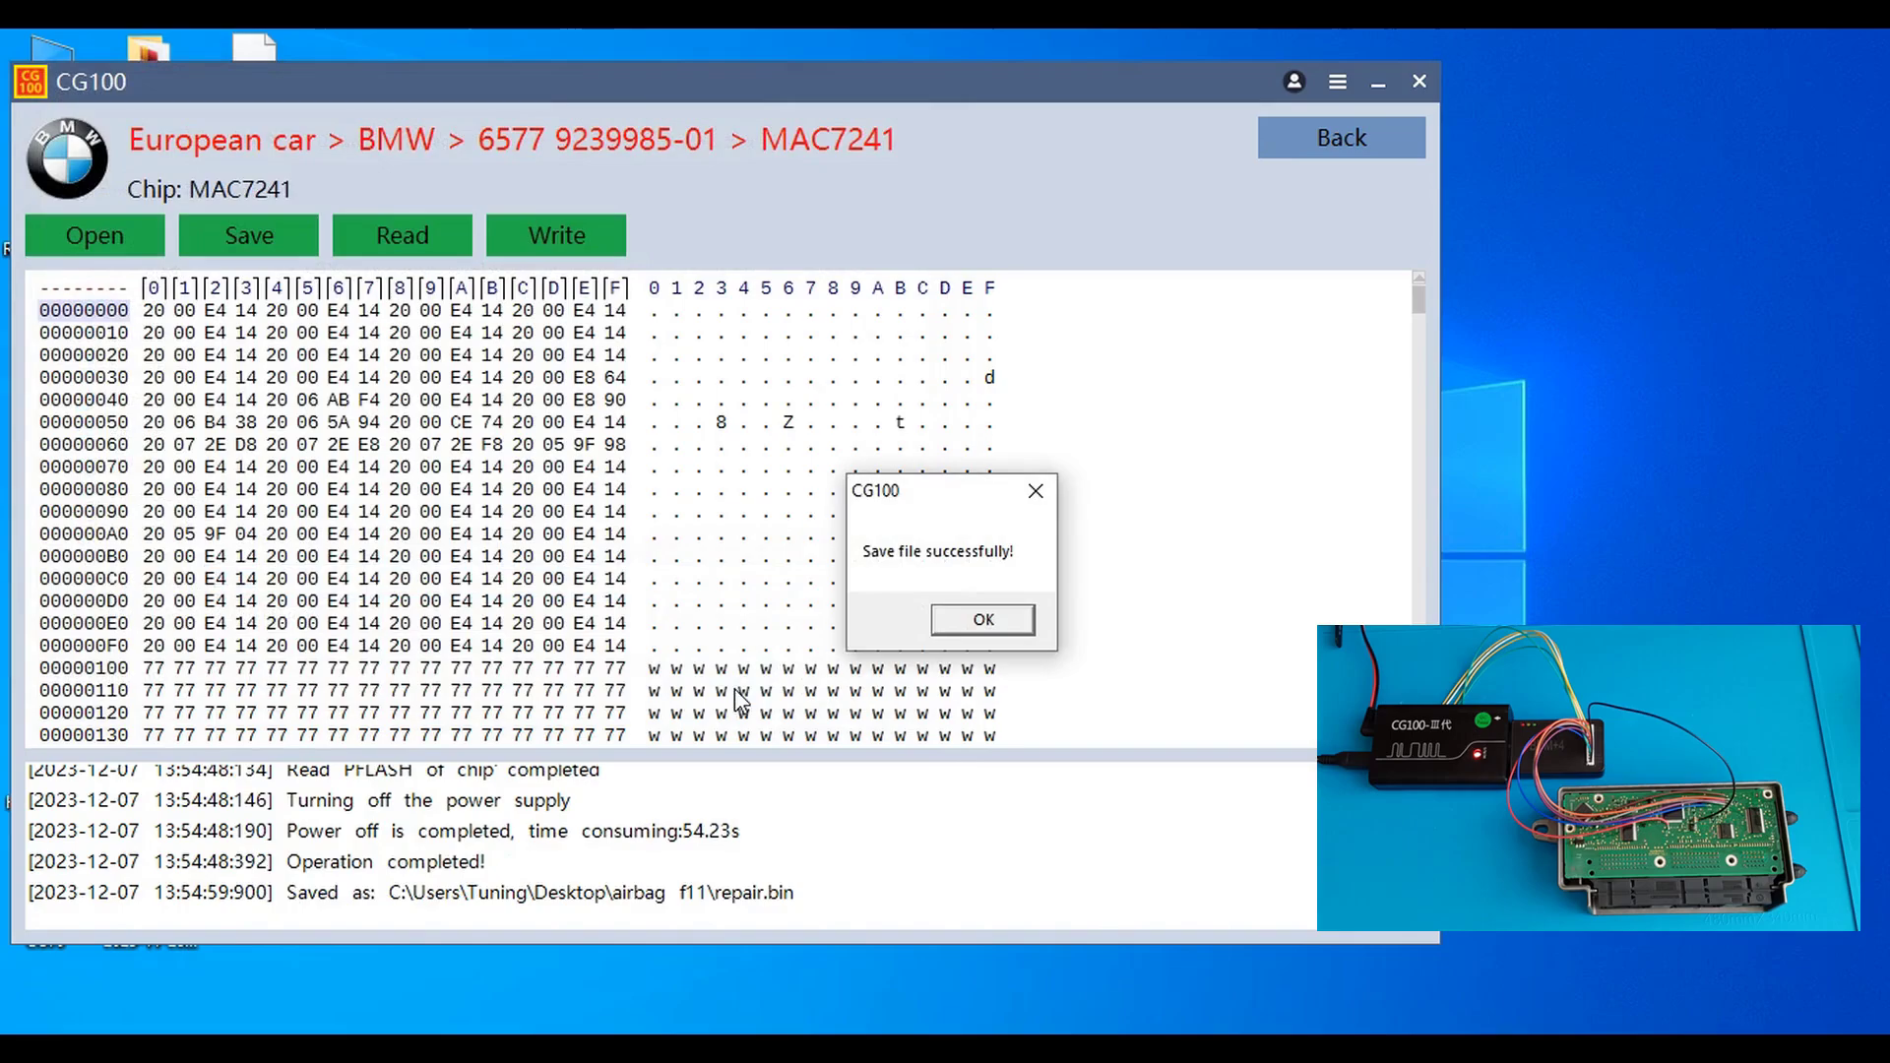
pyautogui.click(977, 622)
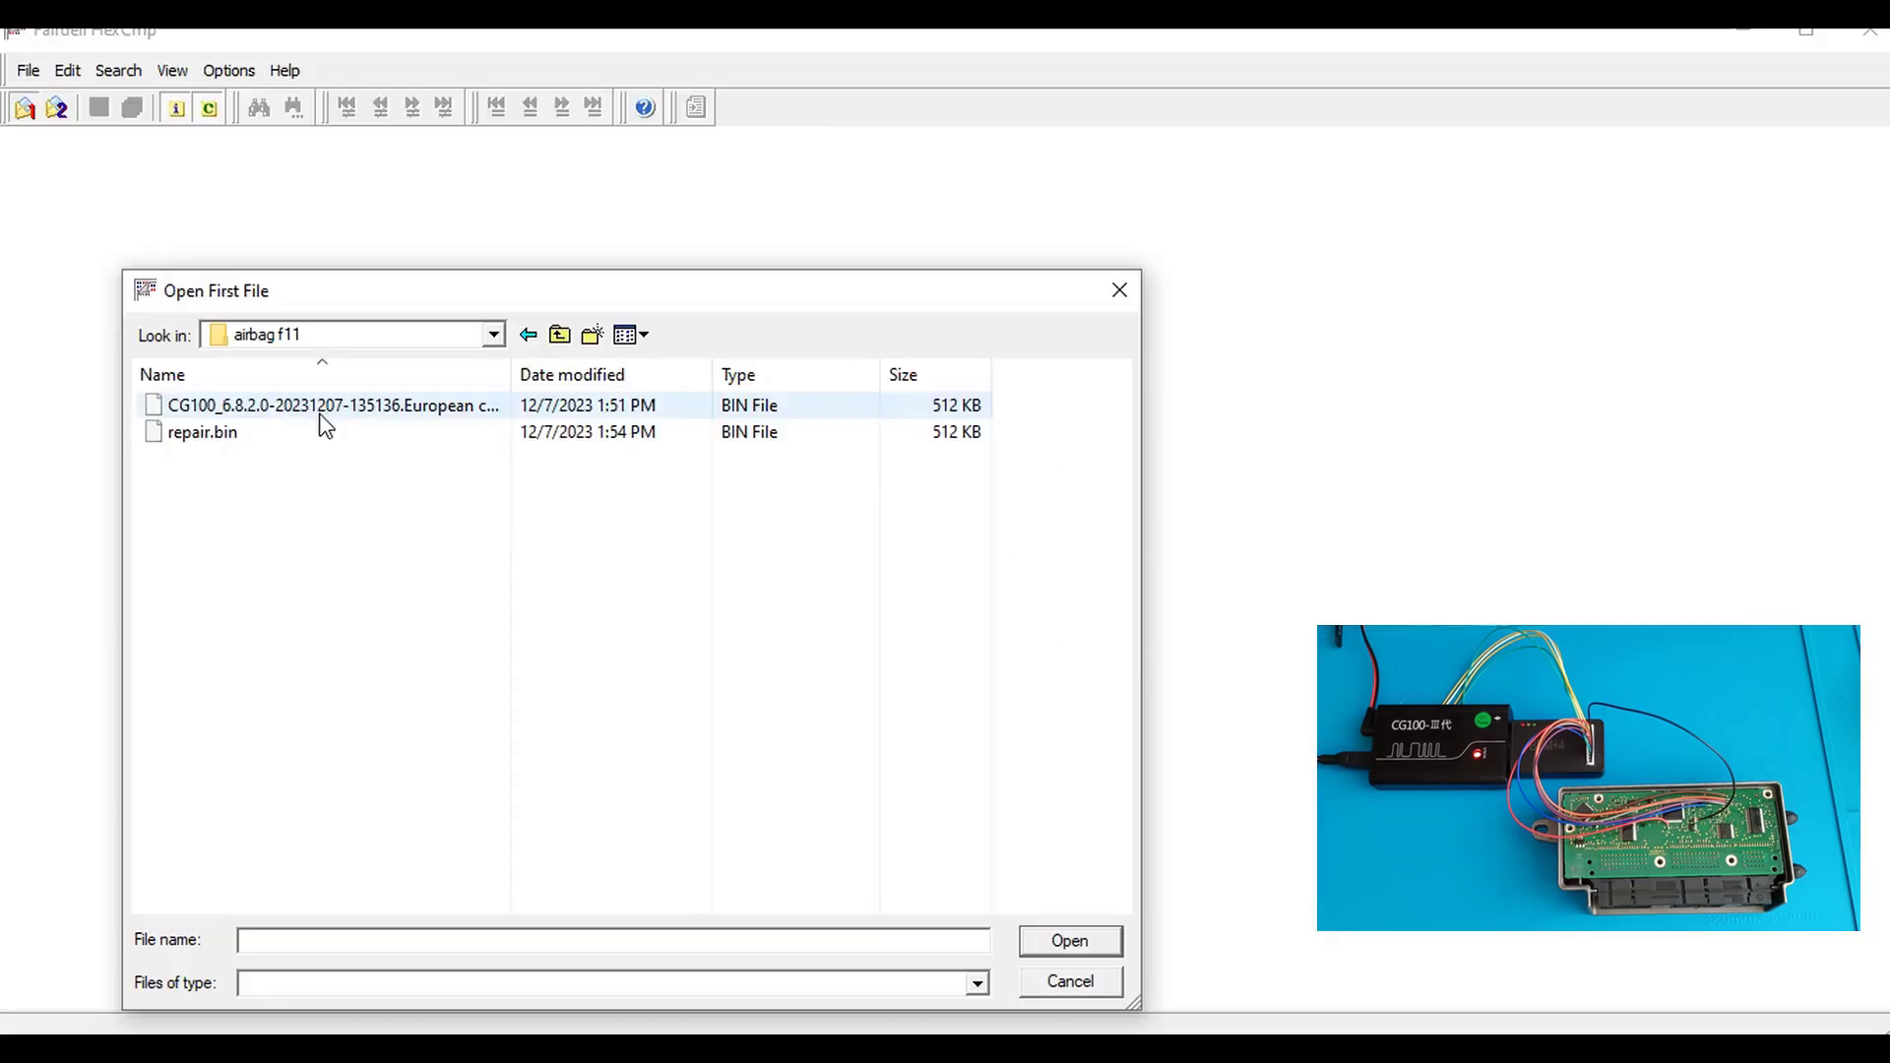
# Step: In Fairdell HexCmp, load the original CG100 dump as the first file and repair.bin as the second
pyautogui.click(335, 404)
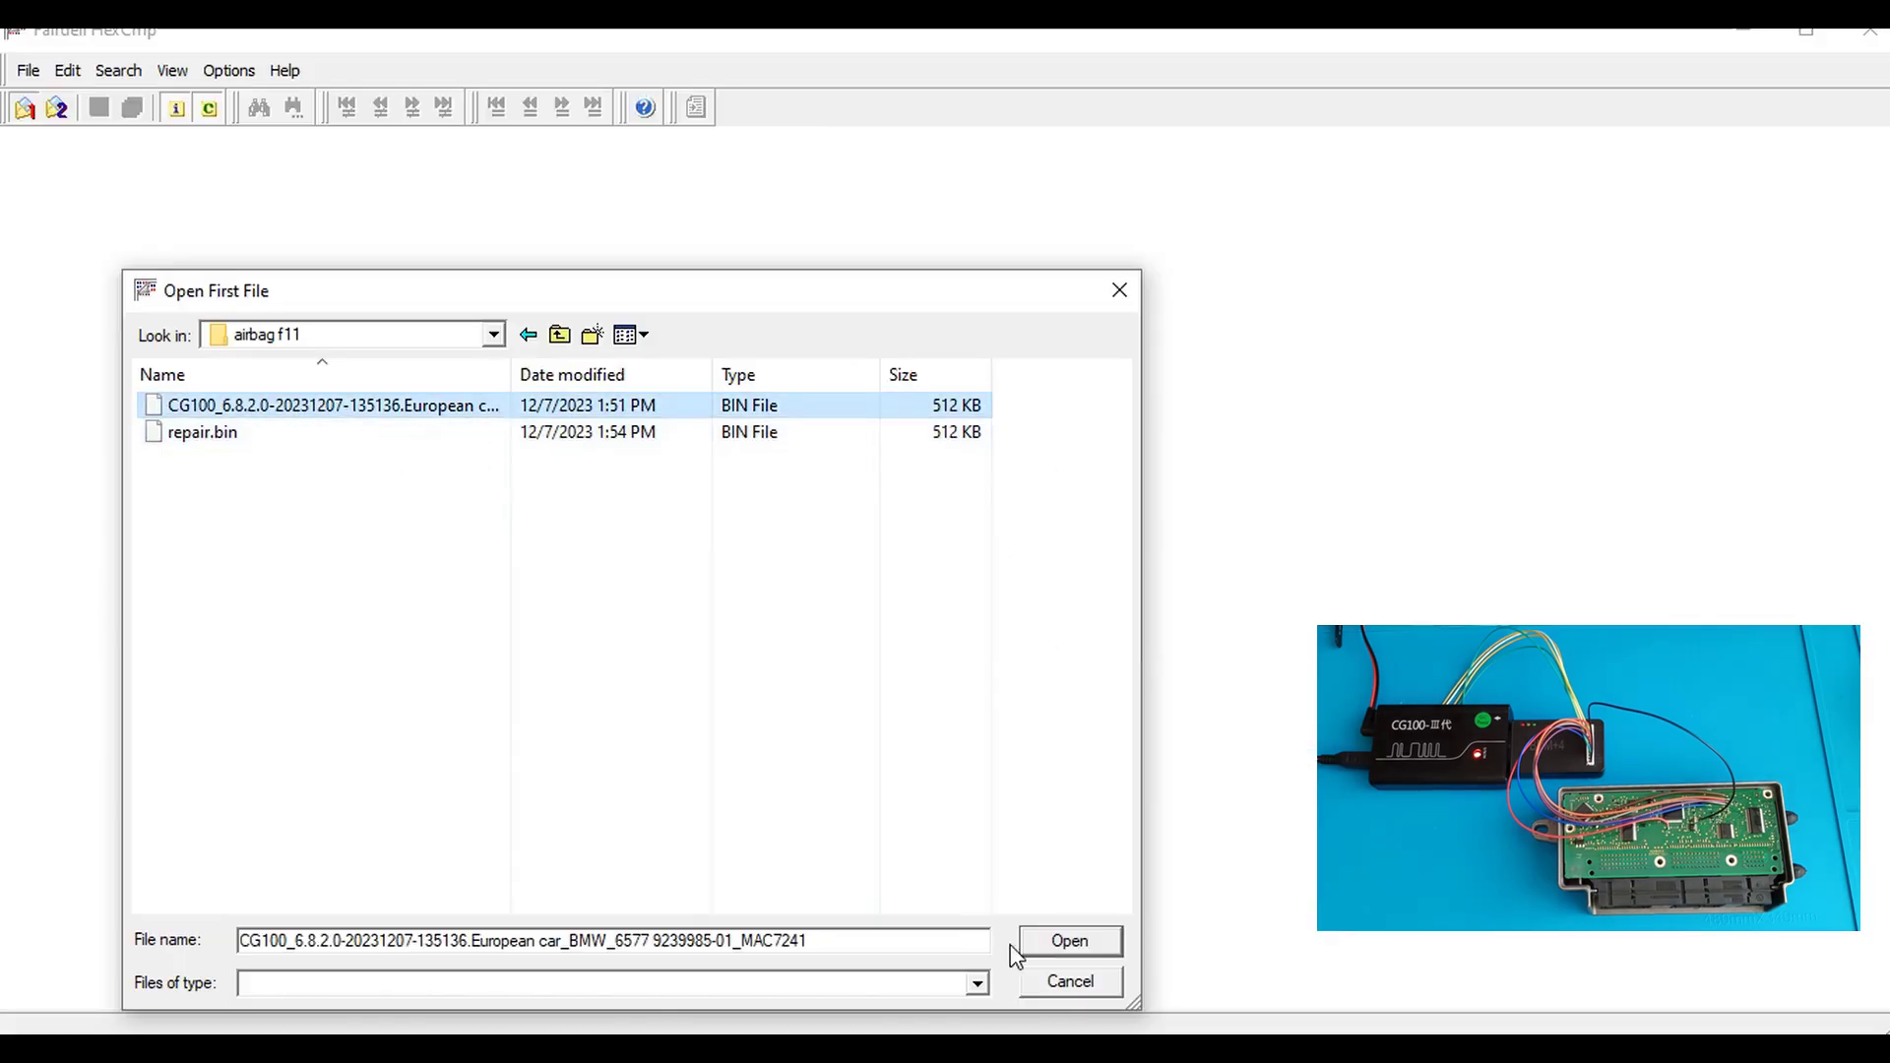
pyautogui.click(1058, 942)
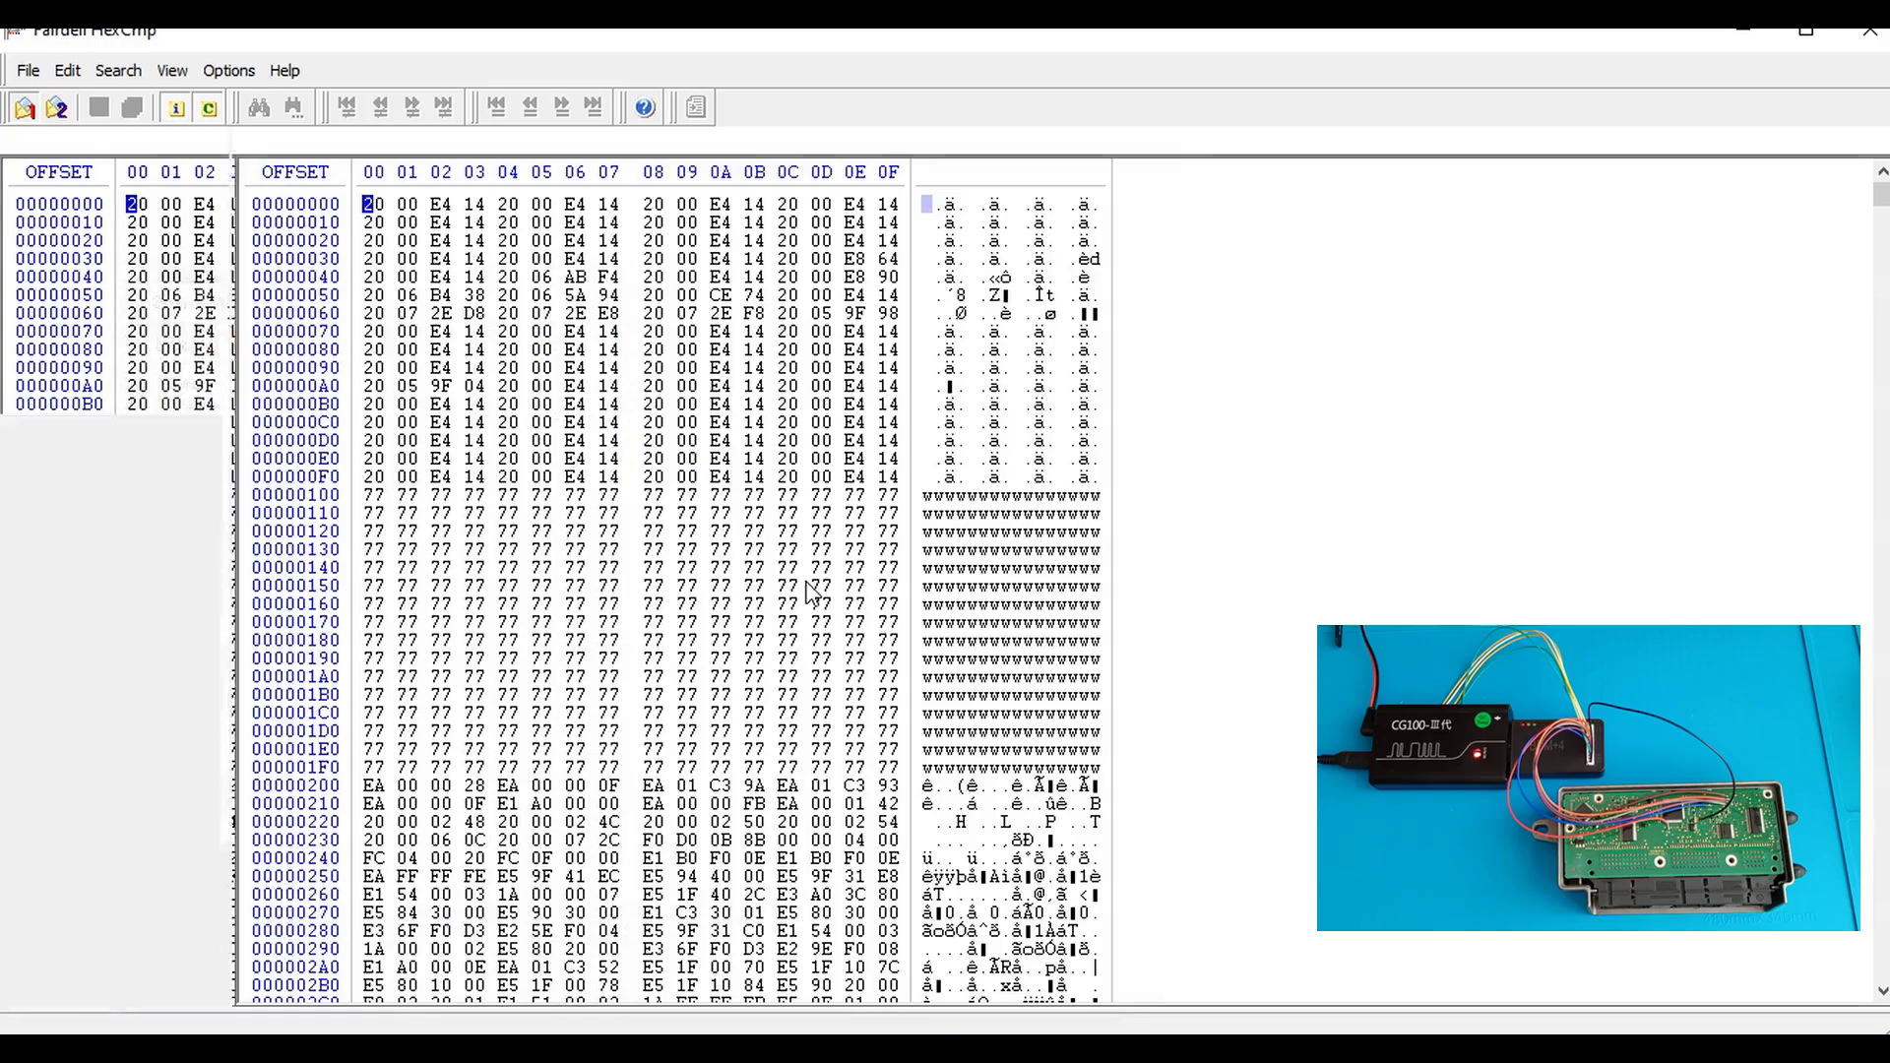
pyautogui.click(57, 107)
pyautogui.click(283, 431)
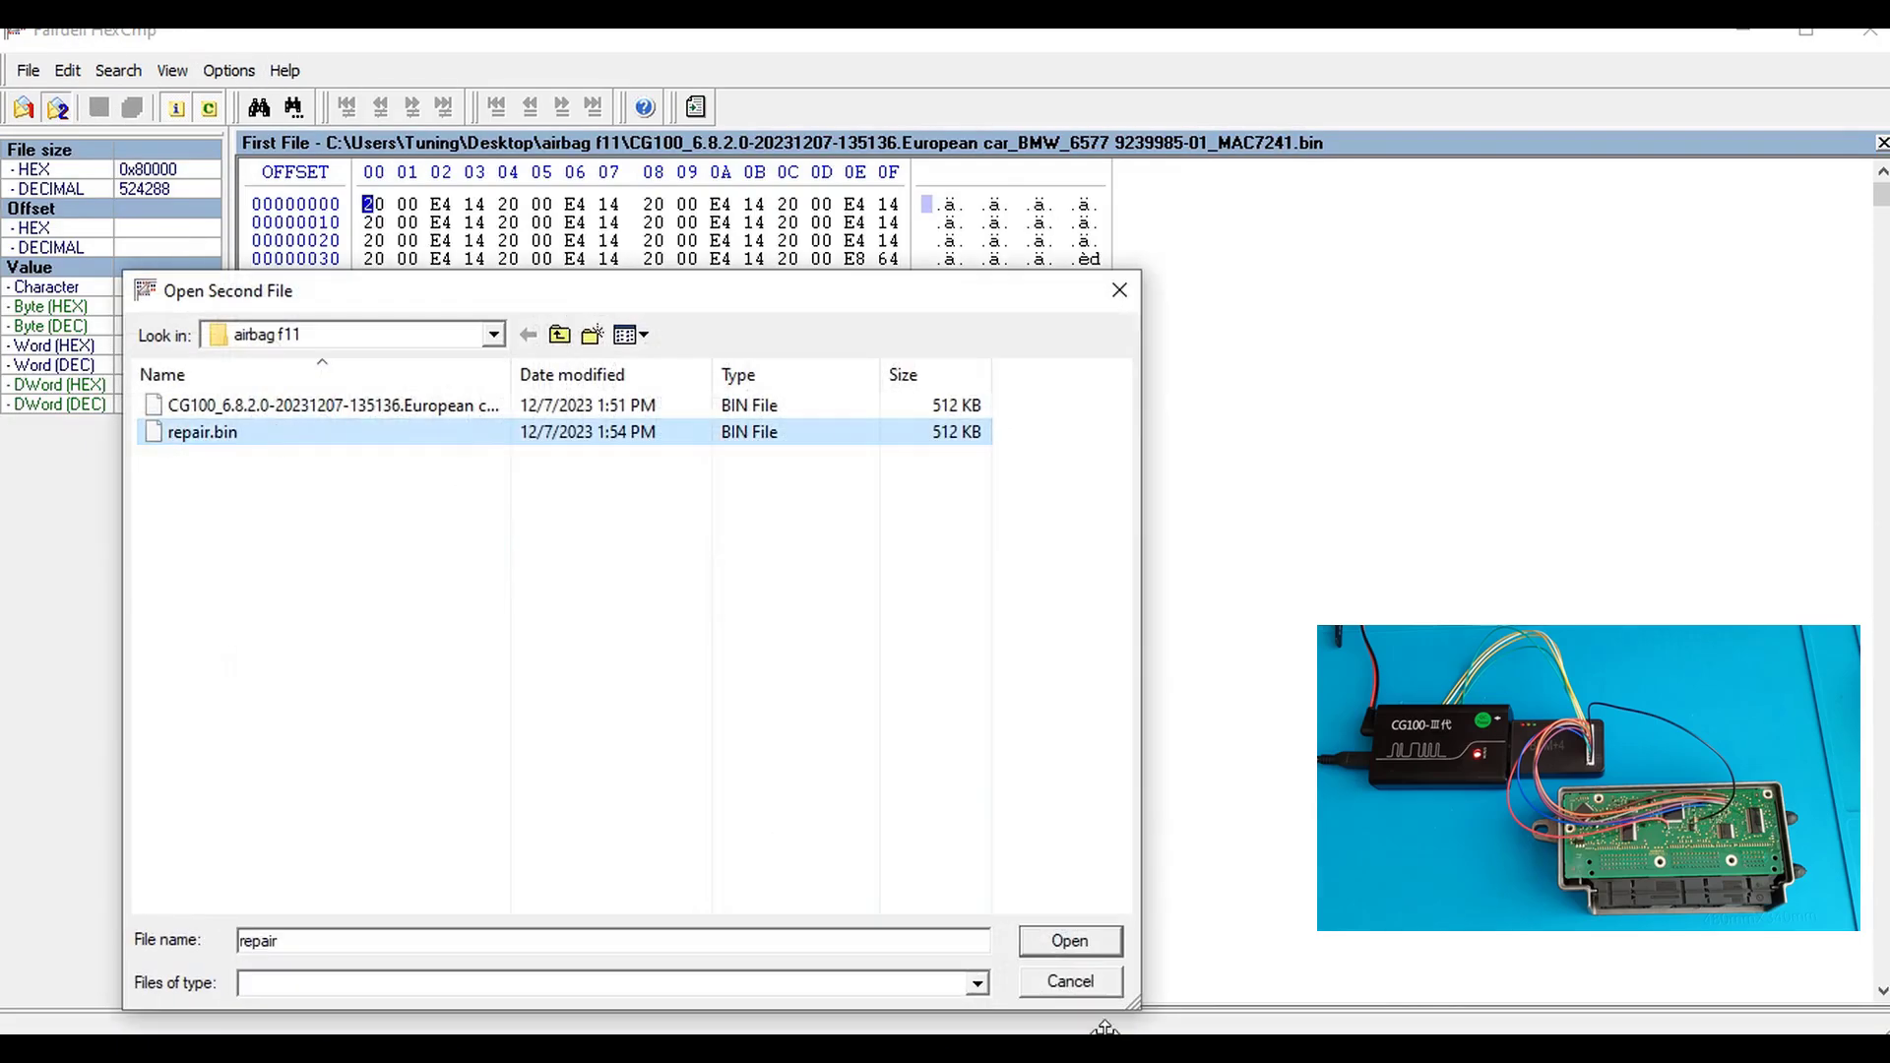
pyautogui.click(1068, 942)
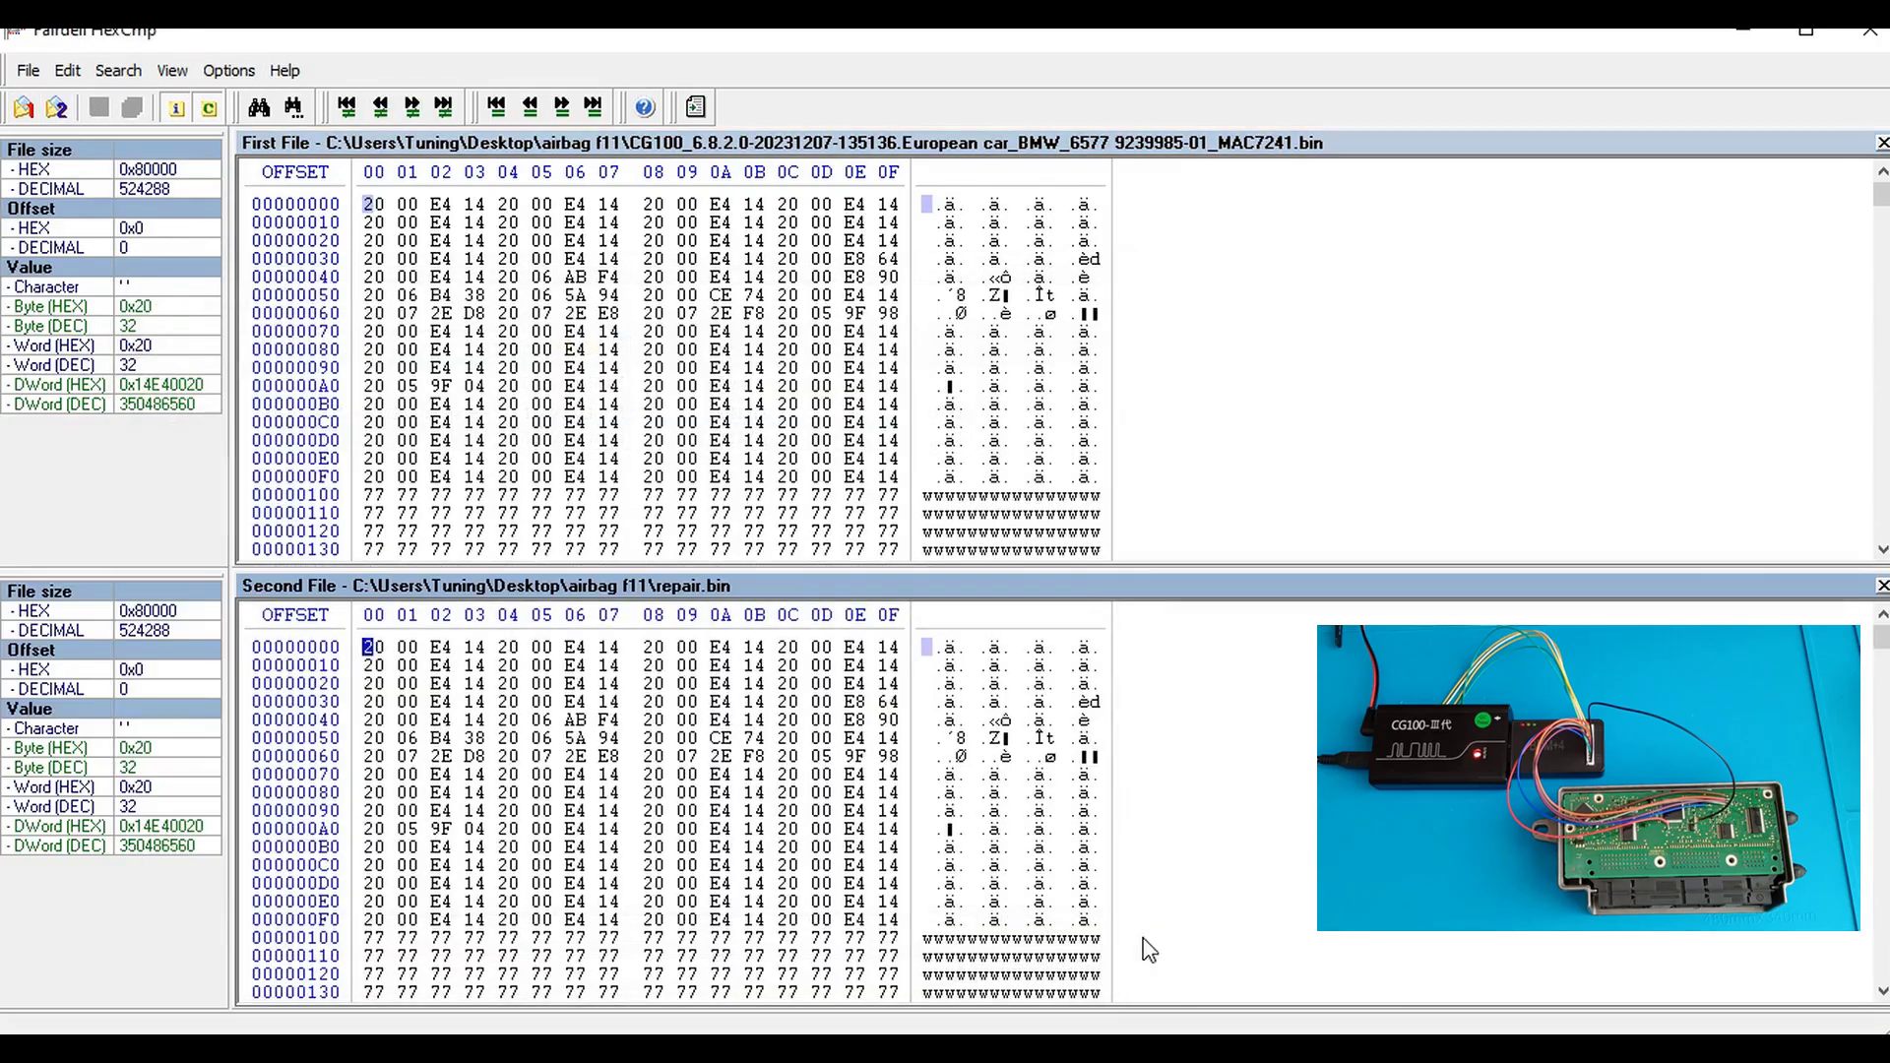
# Step: Step through the differences between the original dump and repair.bin, examining the bytes changed by the repair
pyautogui.click(417, 106)
pyautogui.click(421, 103)
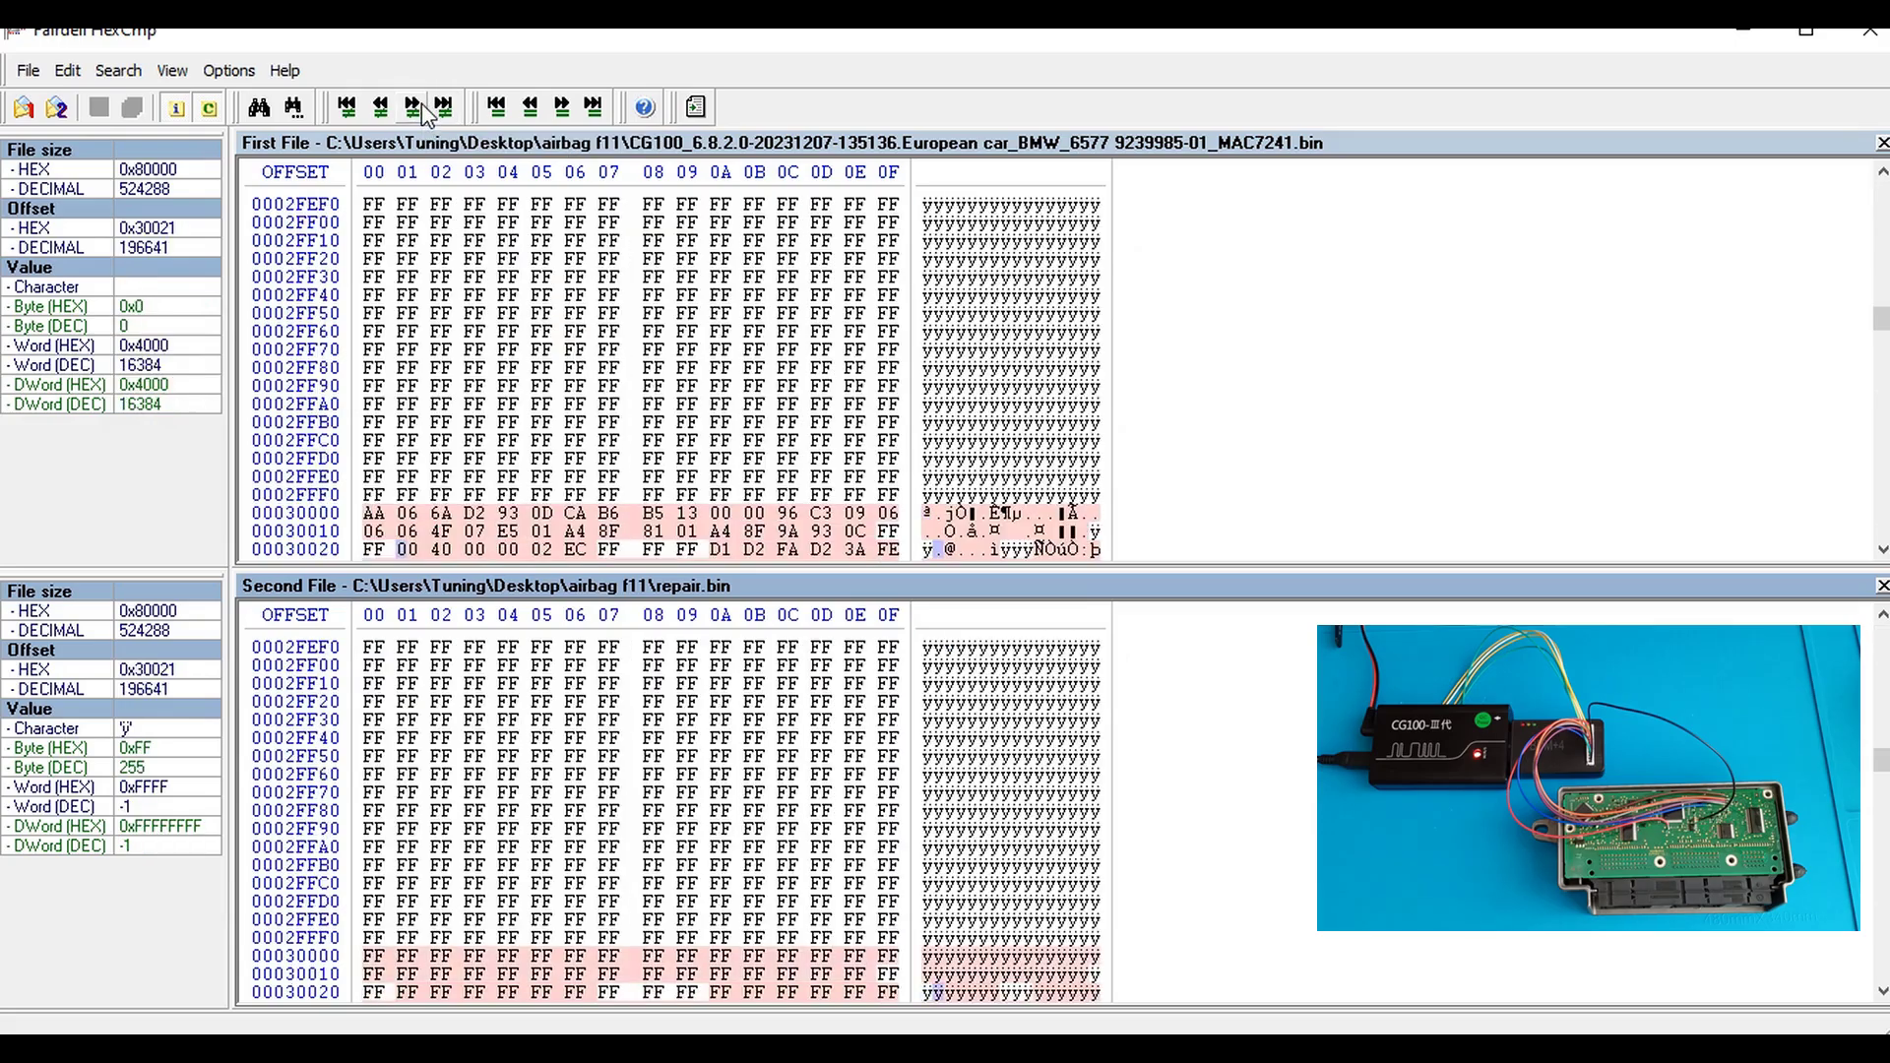
pyautogui.click(421, 103)
pyautogui.click(421, 103)
pyautogui.scroll(-4, 855, 494)
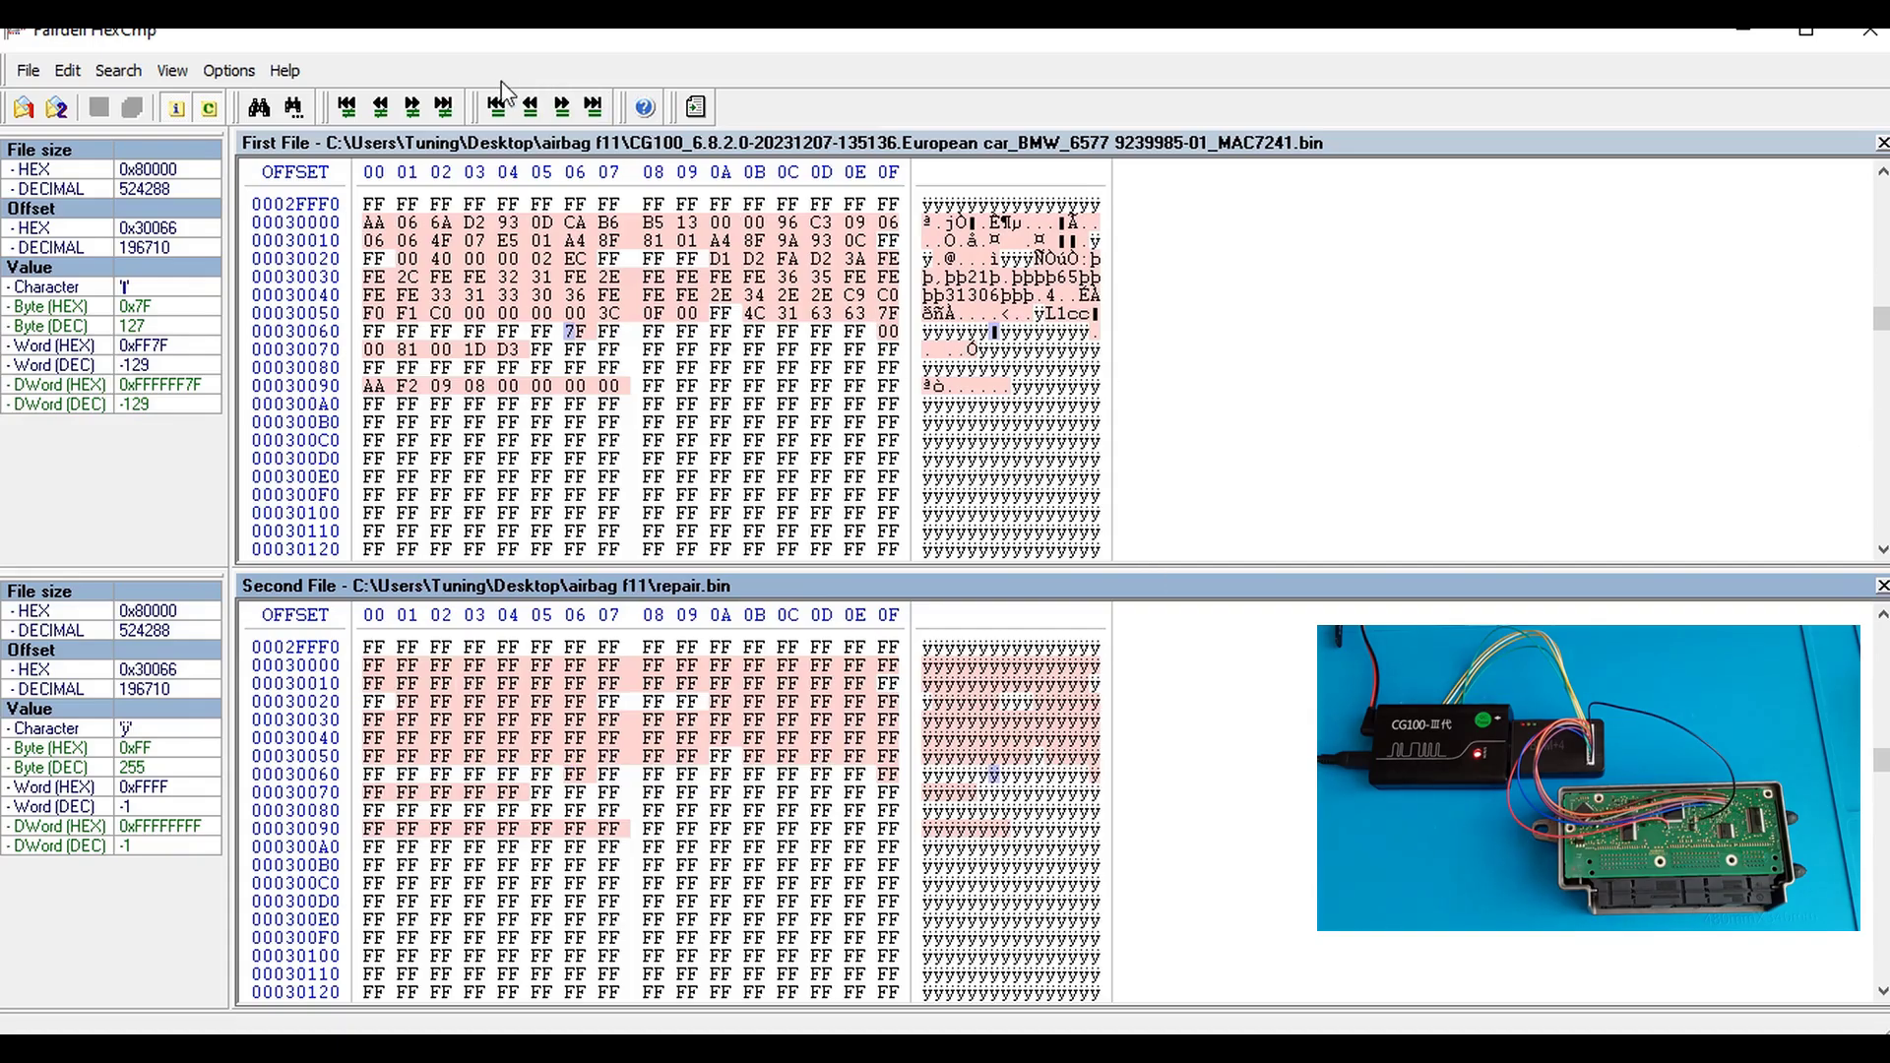
pyautogui.click(424, 110)
pyautogui.click(423, 110)
pyautogui.click(424, 110)
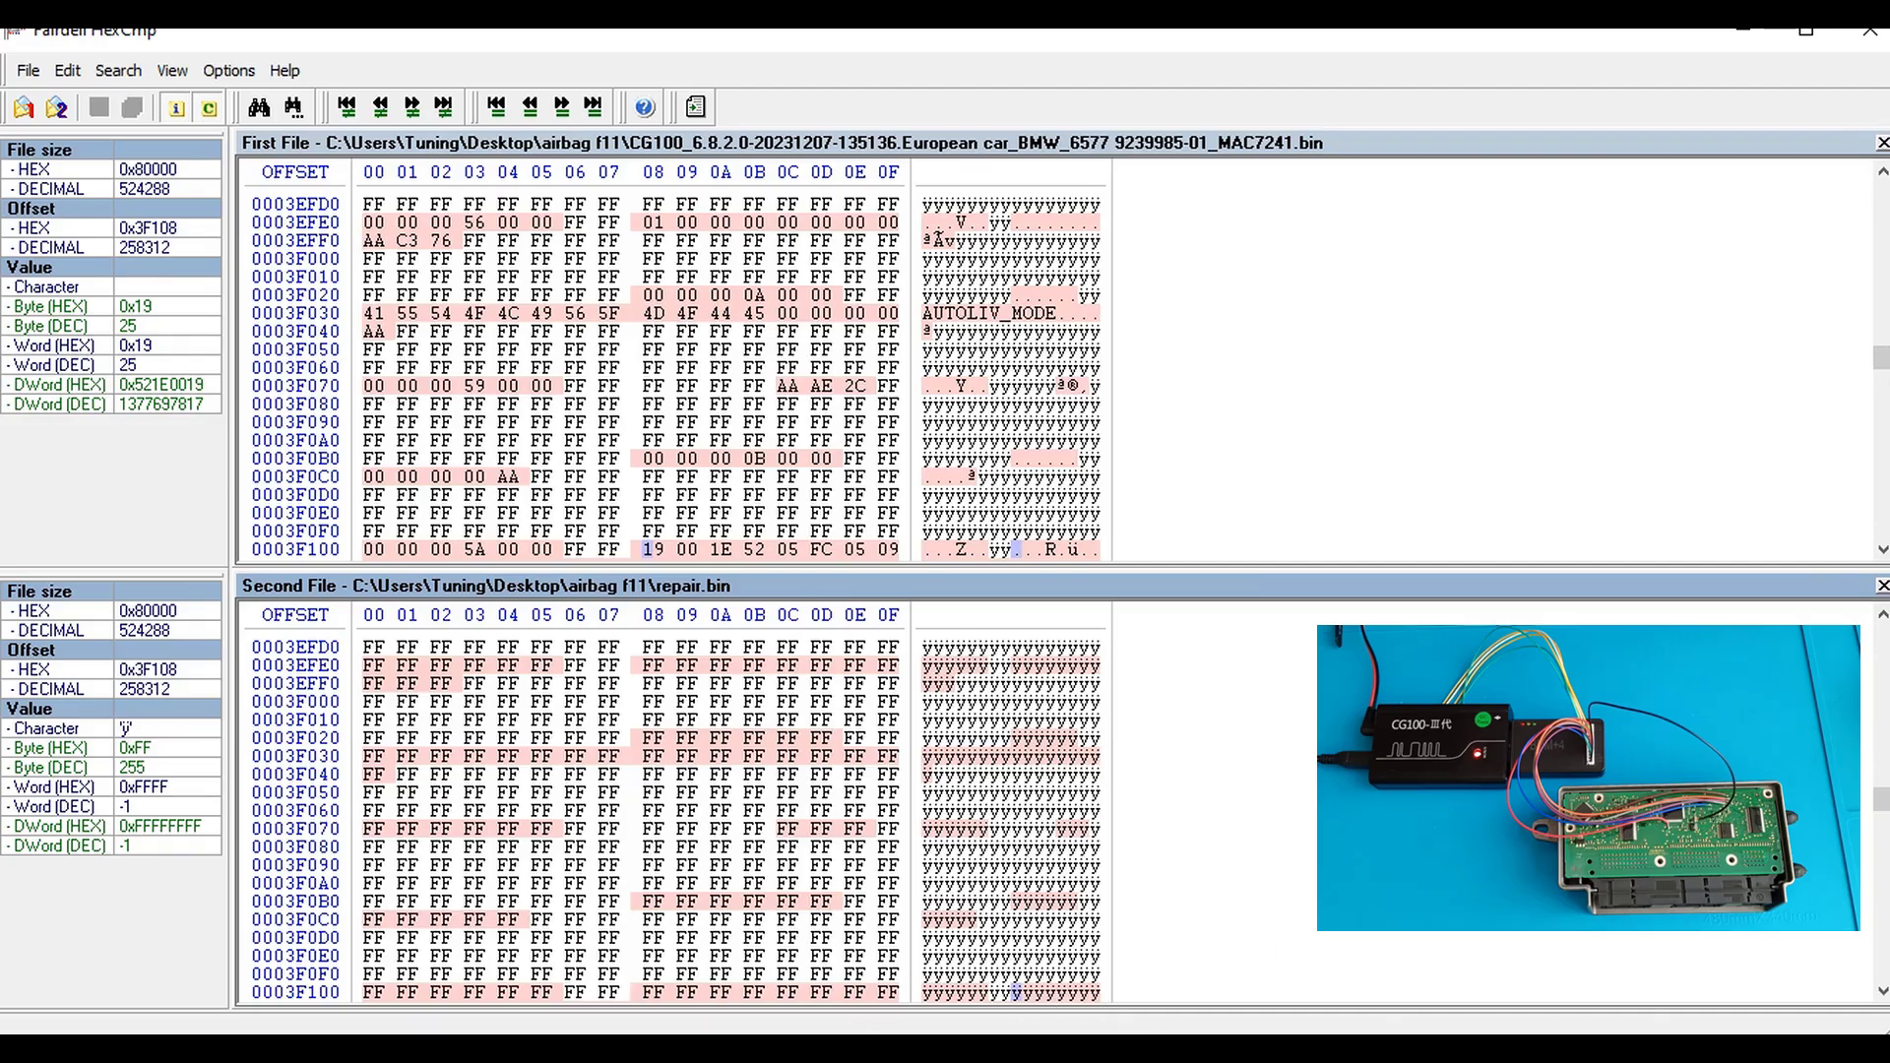
# Step: Switch back to CG100, close the hex comparison, clear the 6577 search and return to the main function selection
pyautogui.hotkey('alt', 'Tab')
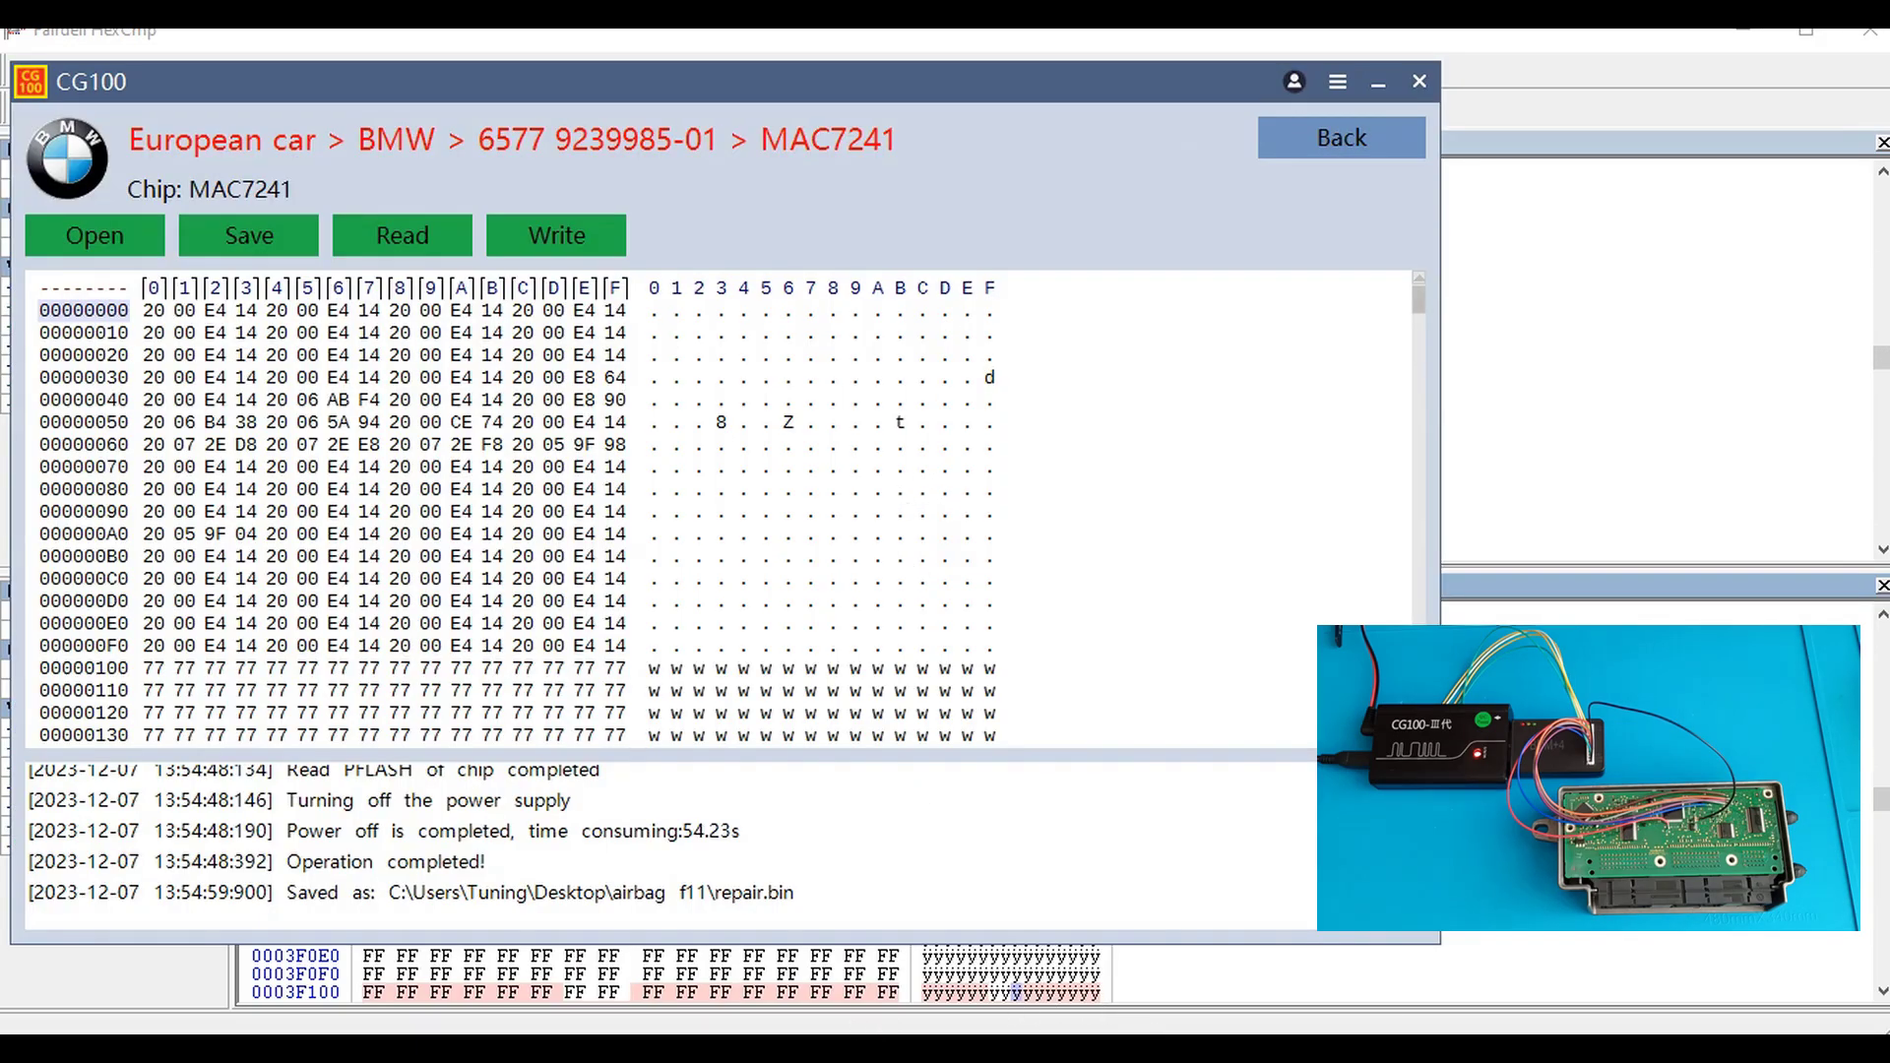
pyautogui.click(1867, 30)
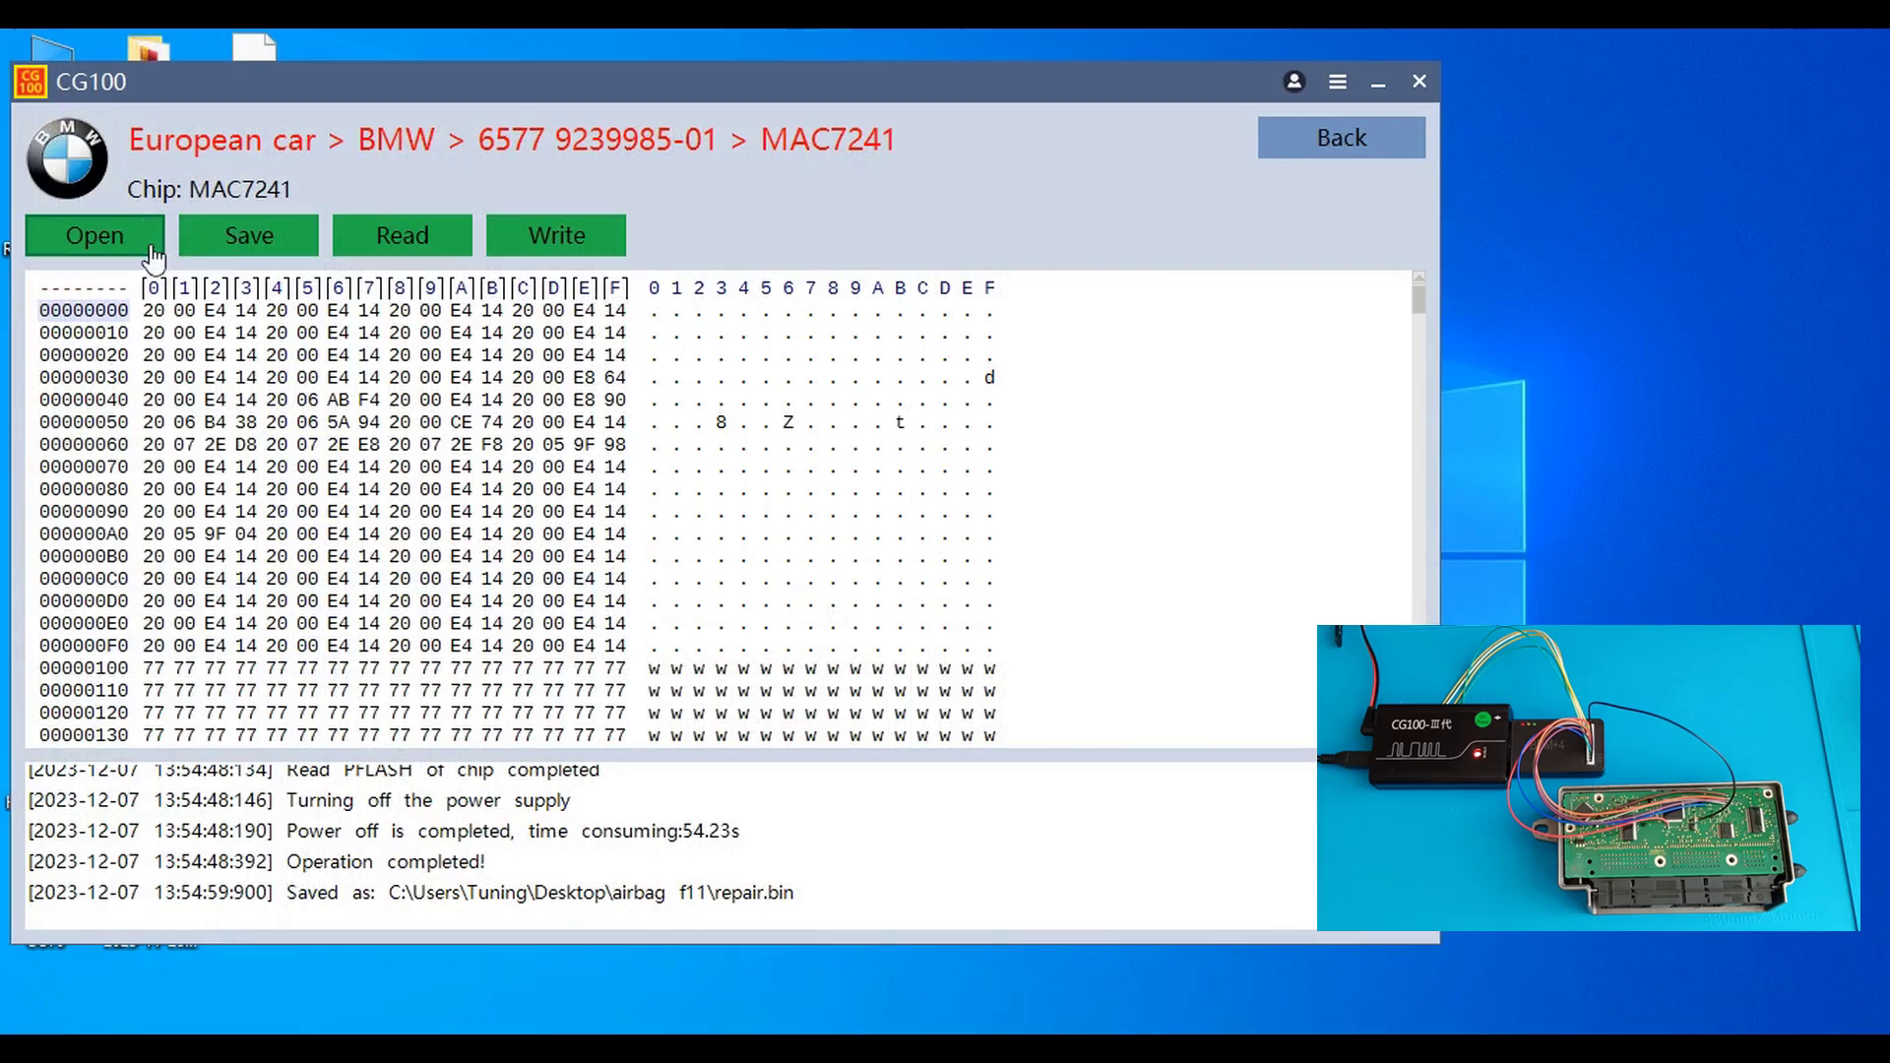
pyautogui.click(1341, 143)
pyautogui.click(1341, 143)
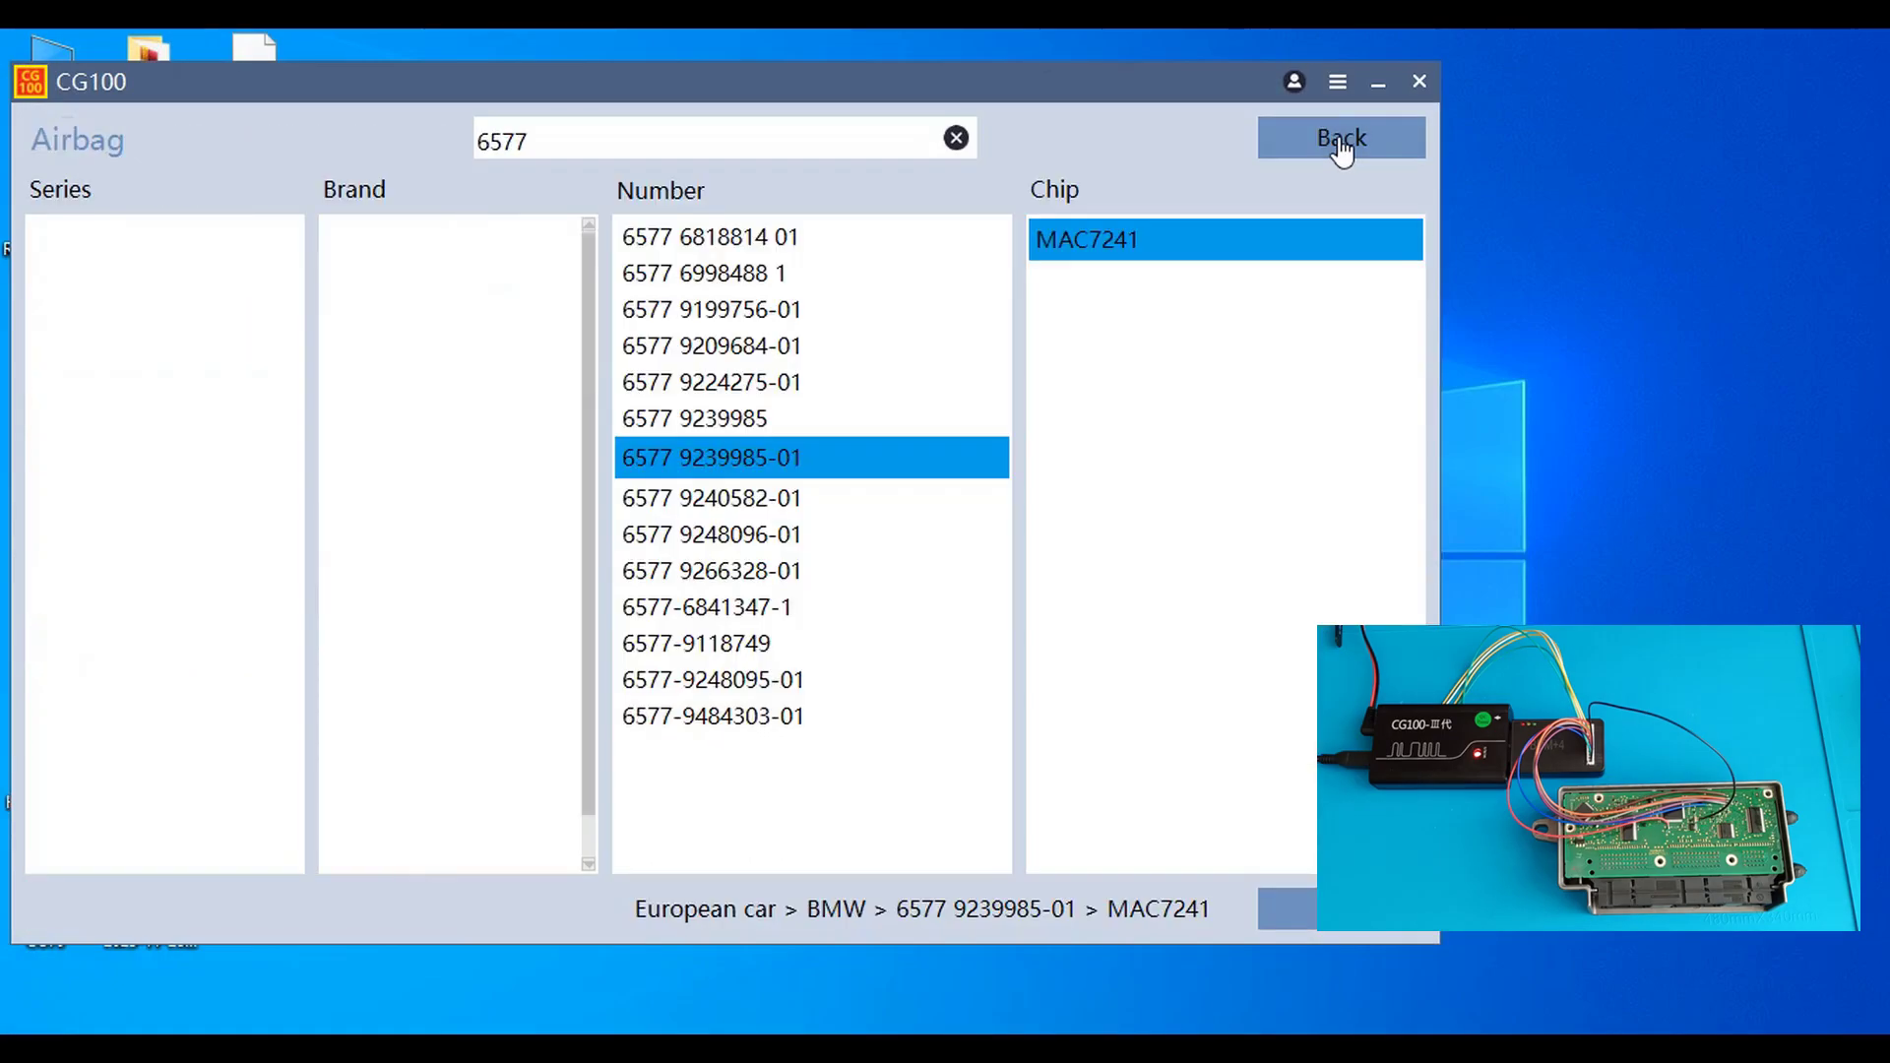
pyautogui.click(955, 138)
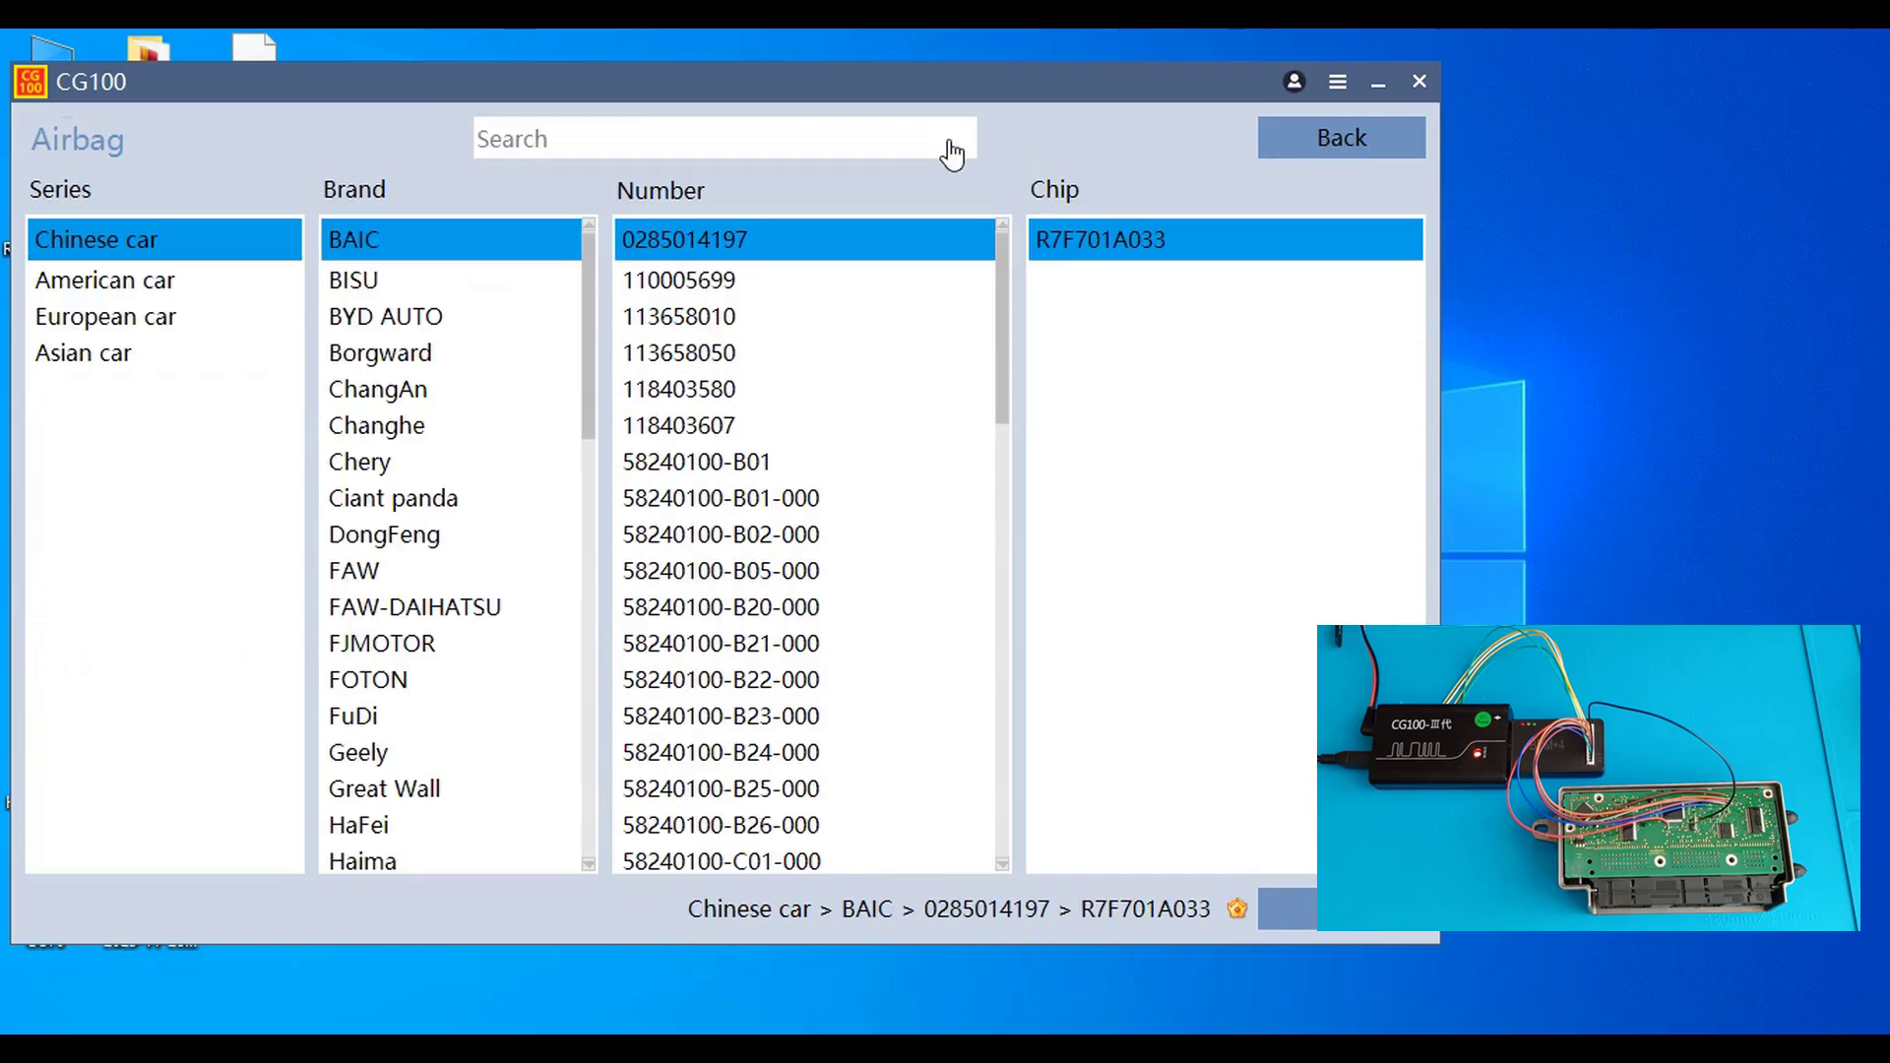
pyautogui.click(1342, 138)
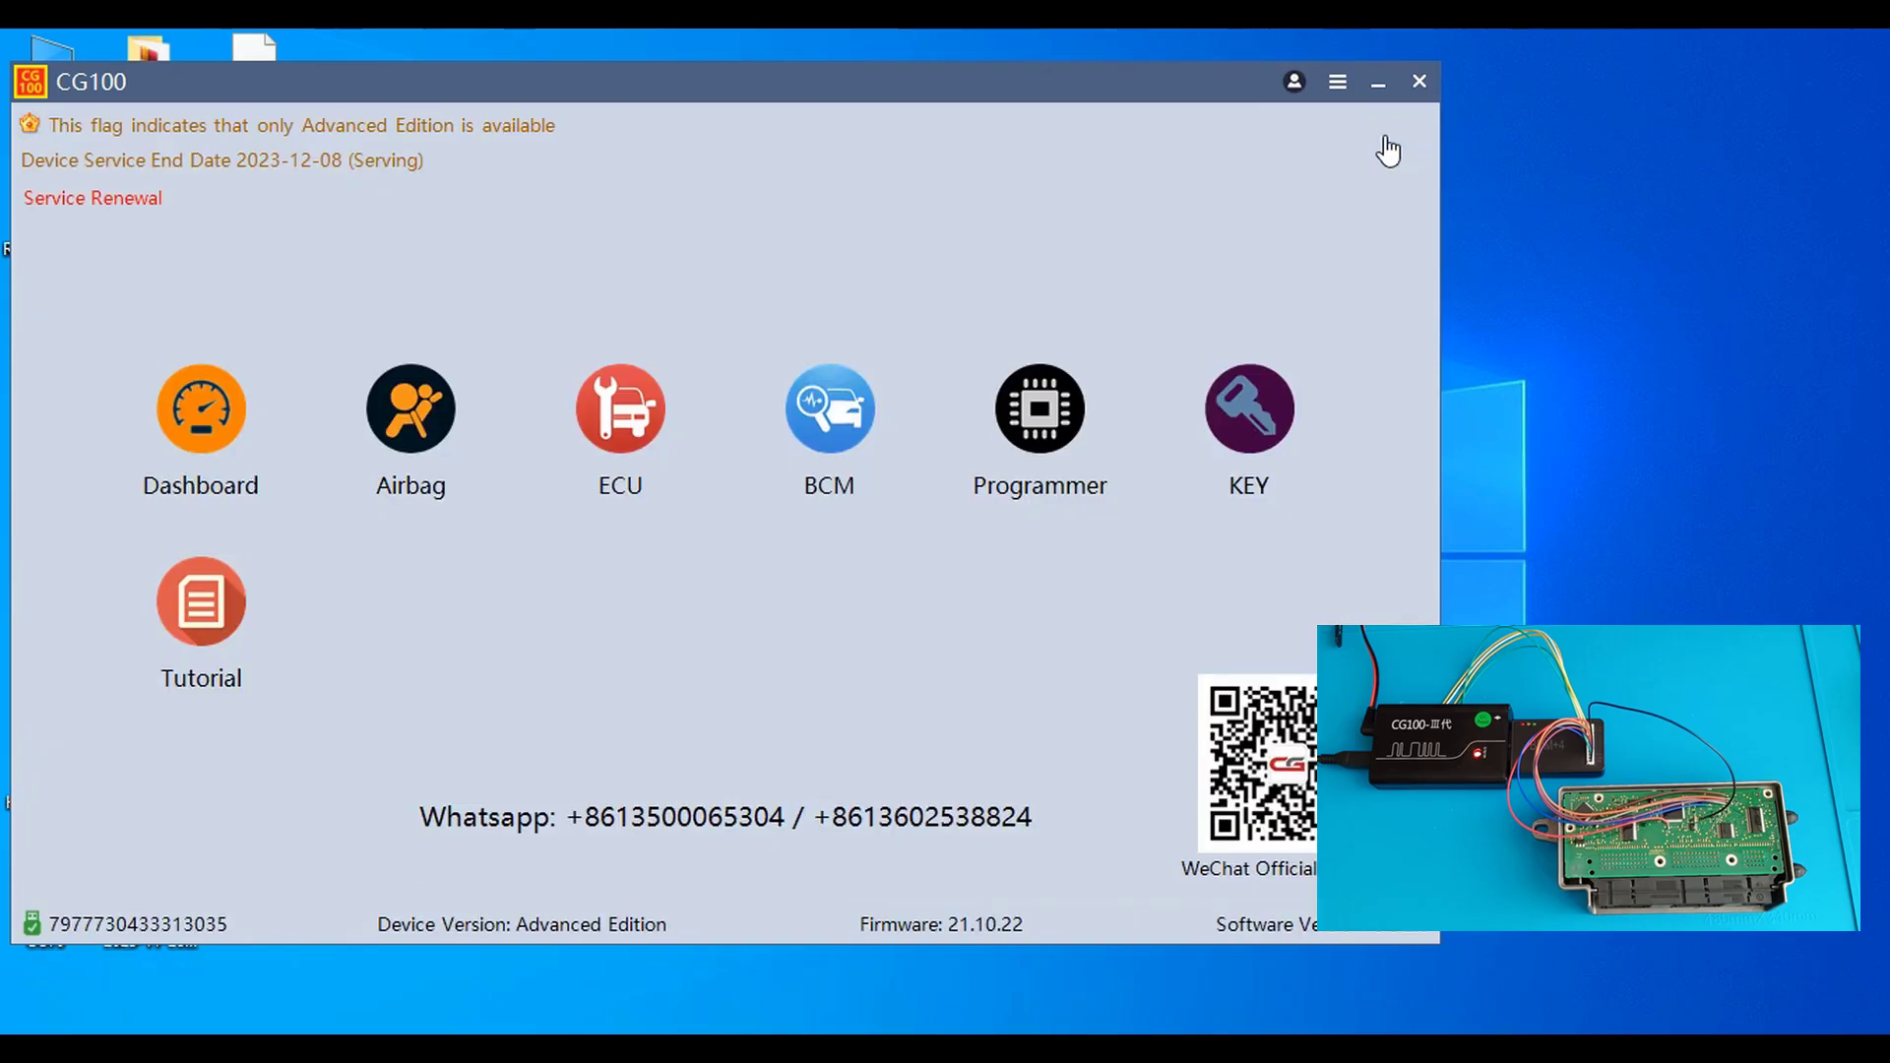
# Step: In the Programmer function, search for mac and open the MAC7241 chip
pyautogui.click(1047, 421)
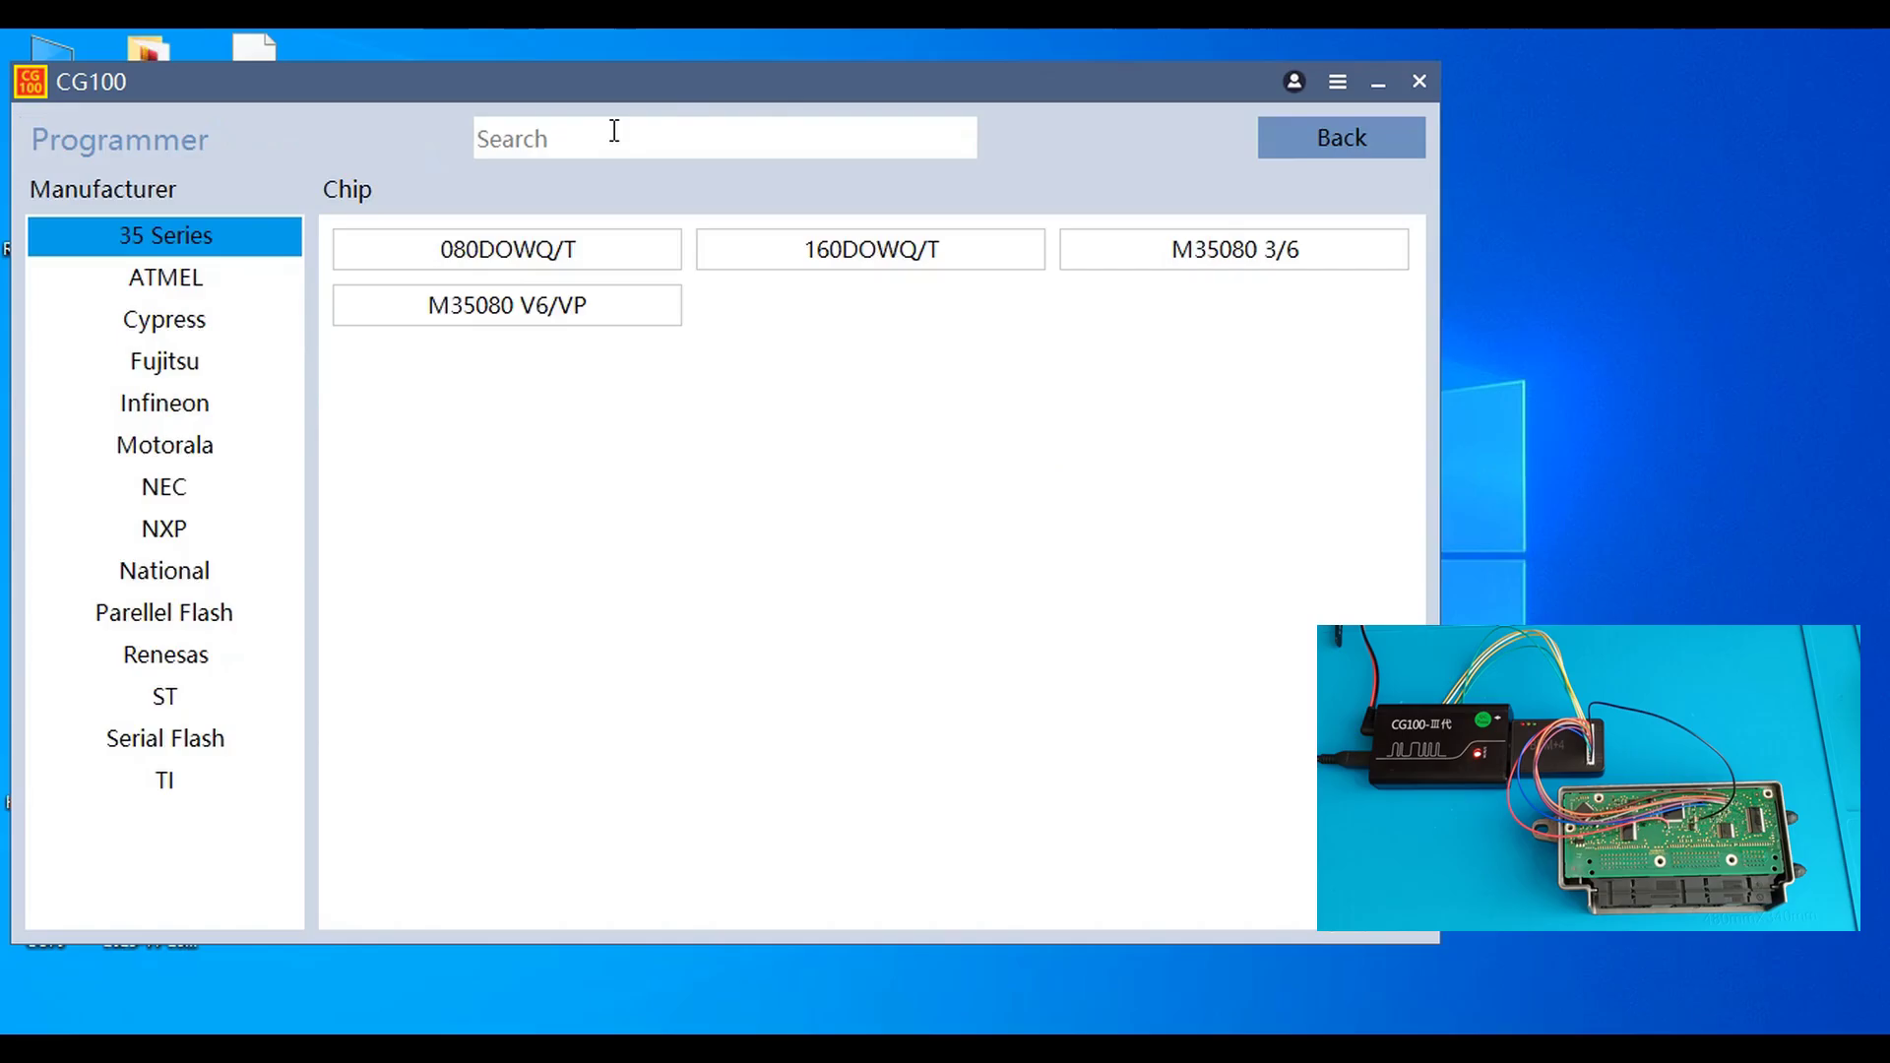
pyautogui.write('mac')
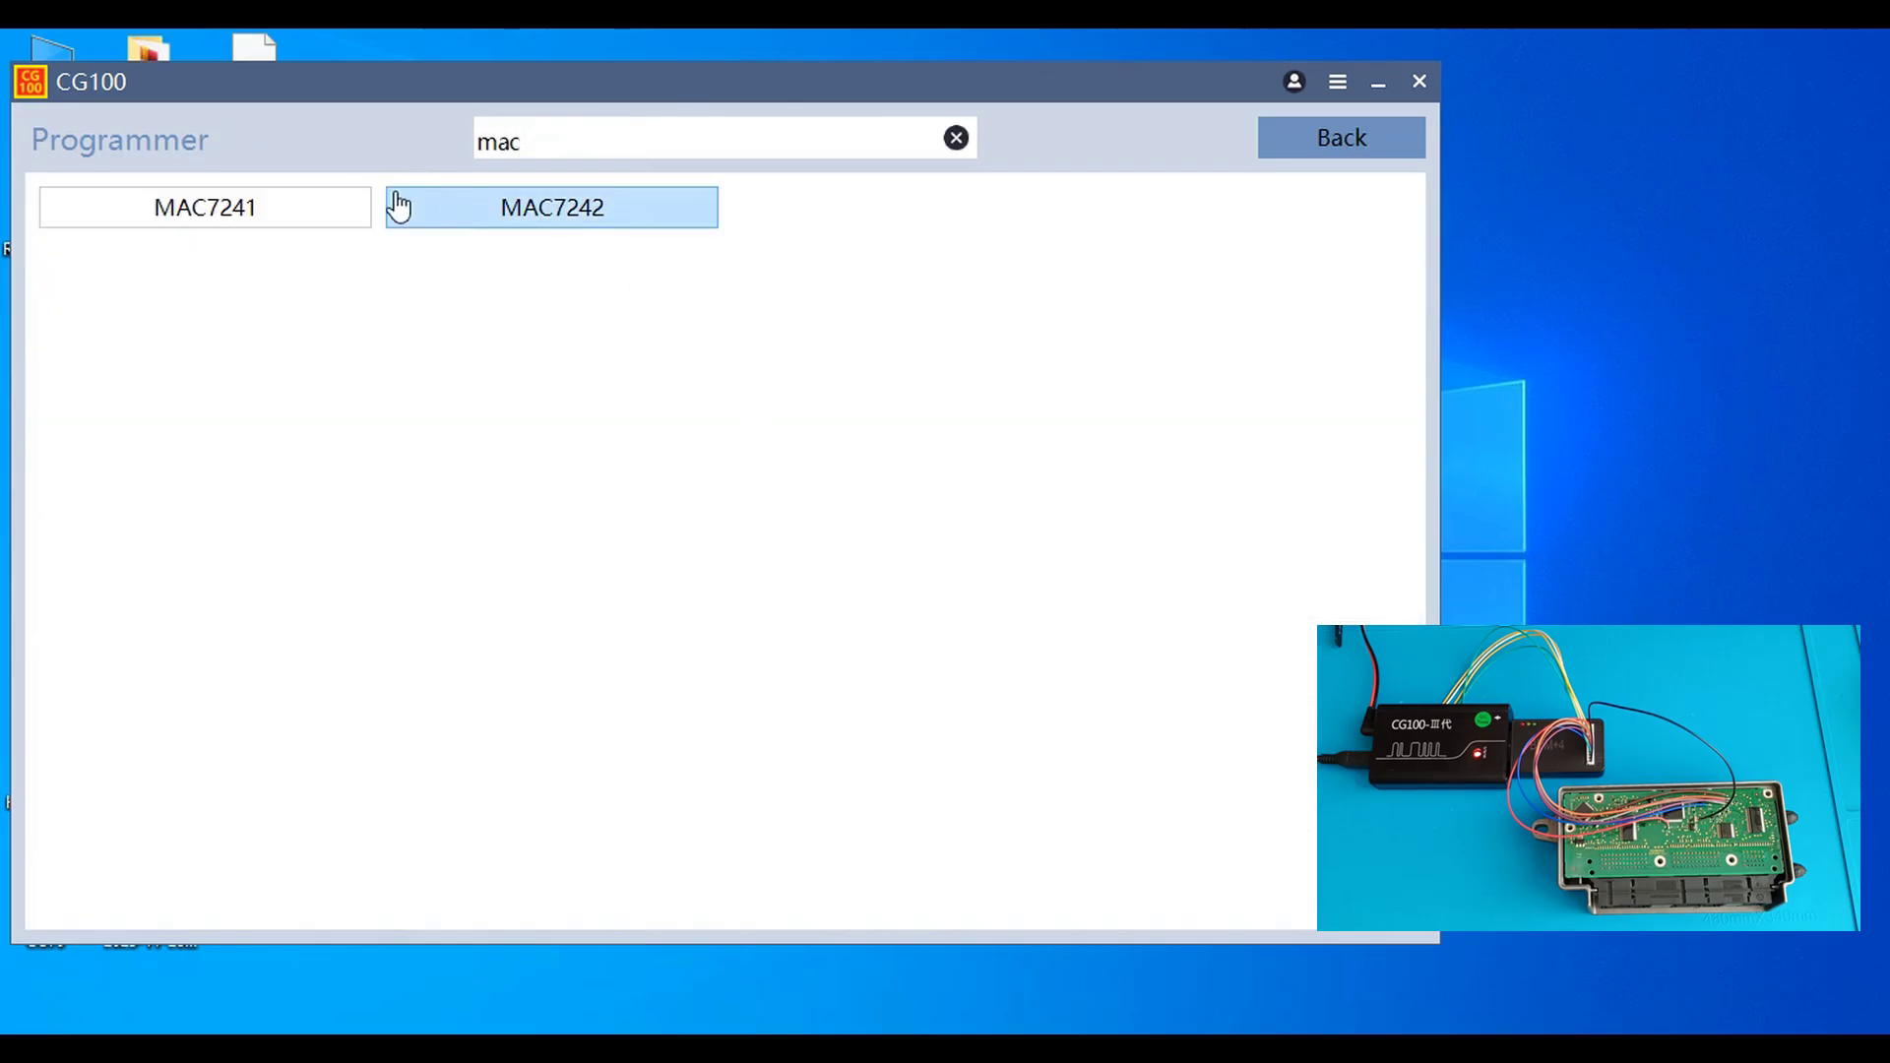
pyautogui.click(307, 222)
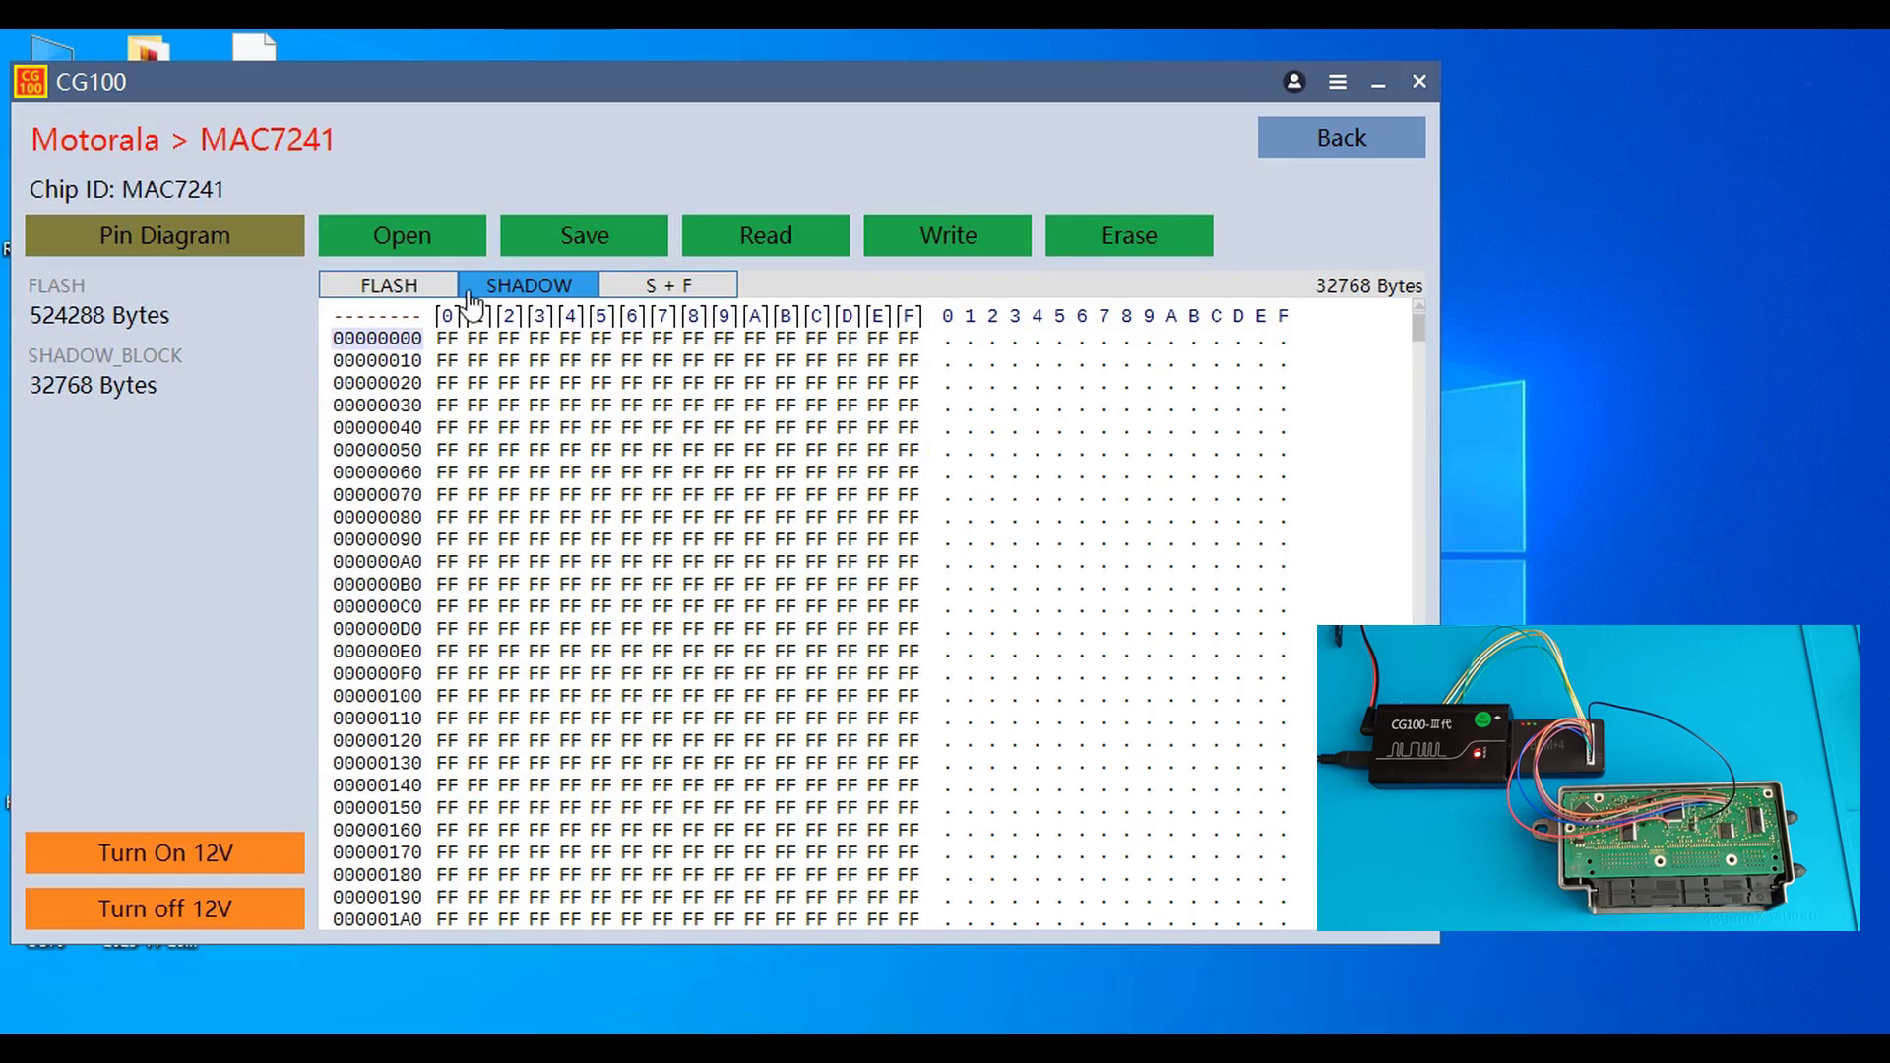
# Step: View the MAC7241 FLASH, SHADOW and S + F memory areas, then return to FLASH
pyautogui.click(433, 289)
pyautogui.click(537, 287)
pyautogui.click(694, 287)
pyautogui.click(428, 287)
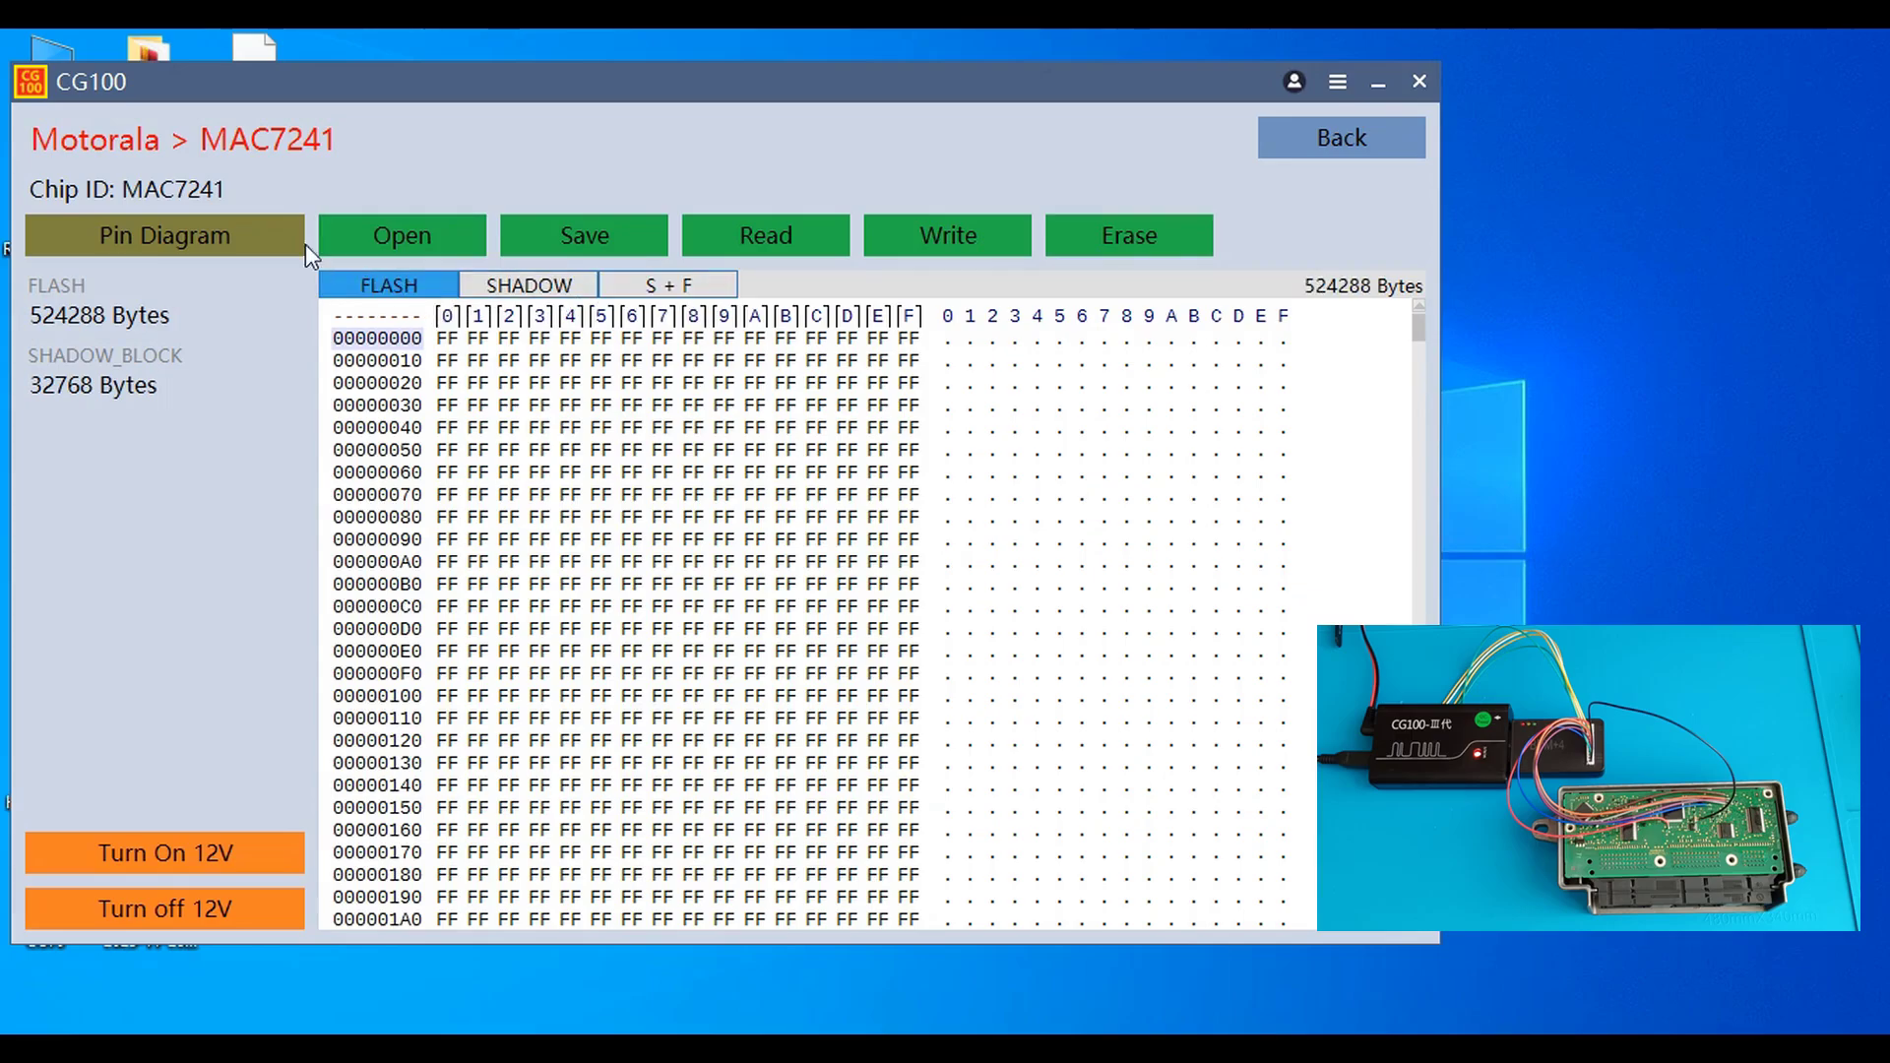
# Step: Examine the MAC724x pin diagram and the BMW MAC7241 wiring diagram, then return to the memory view
pyautogui.click(293, 243)
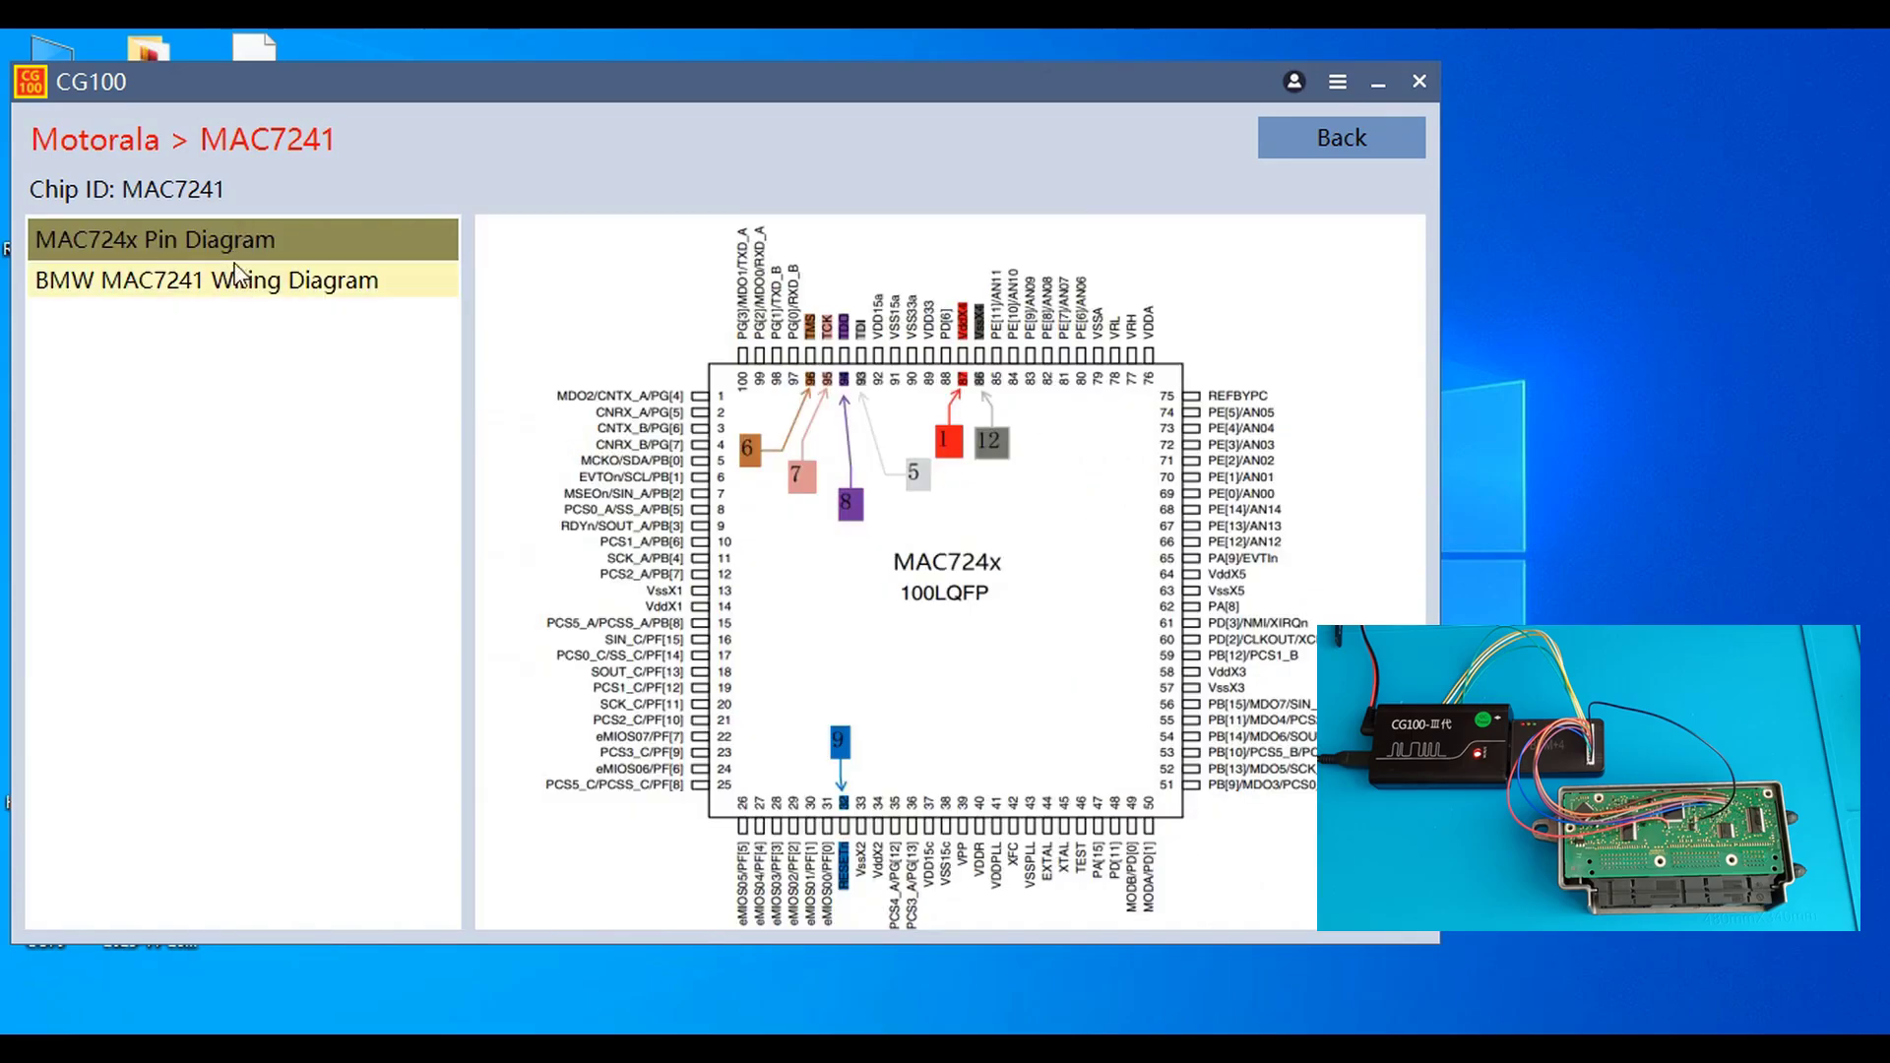
pyautogui.click(207, 287)
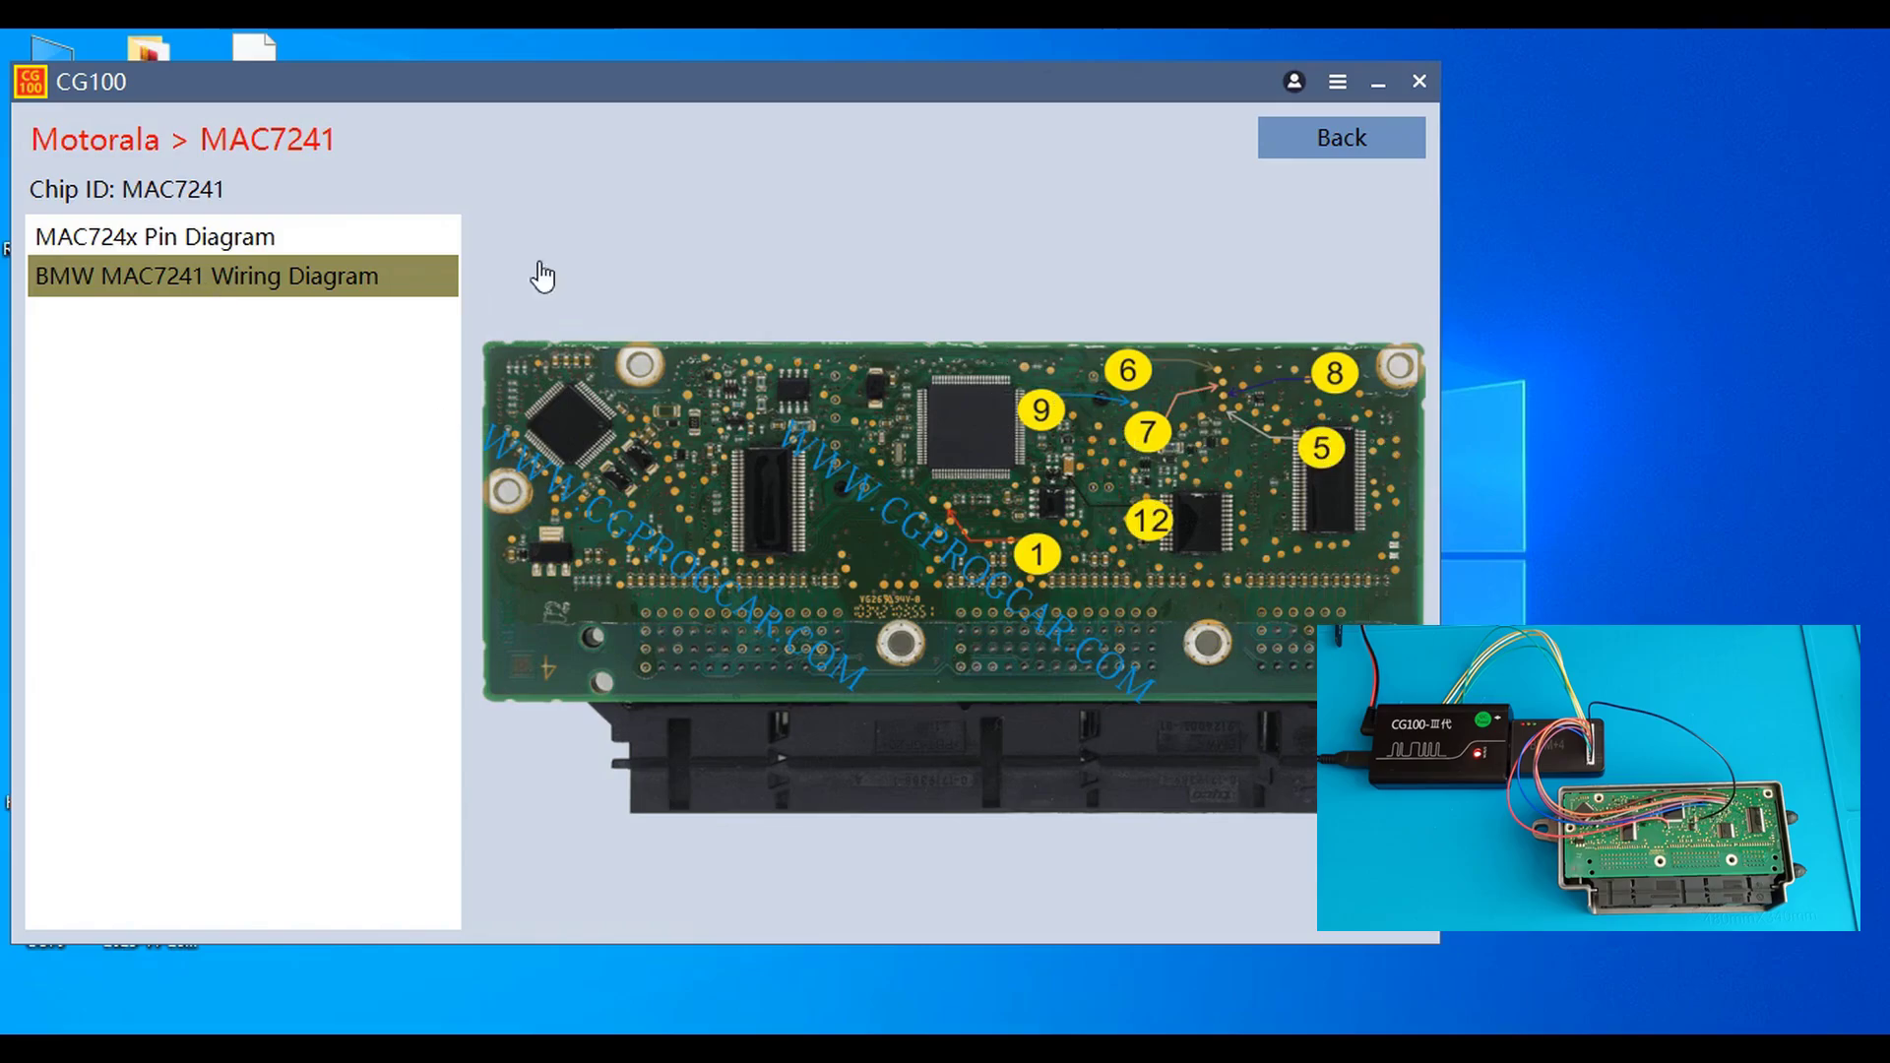
pyautogui.click(198, 237)
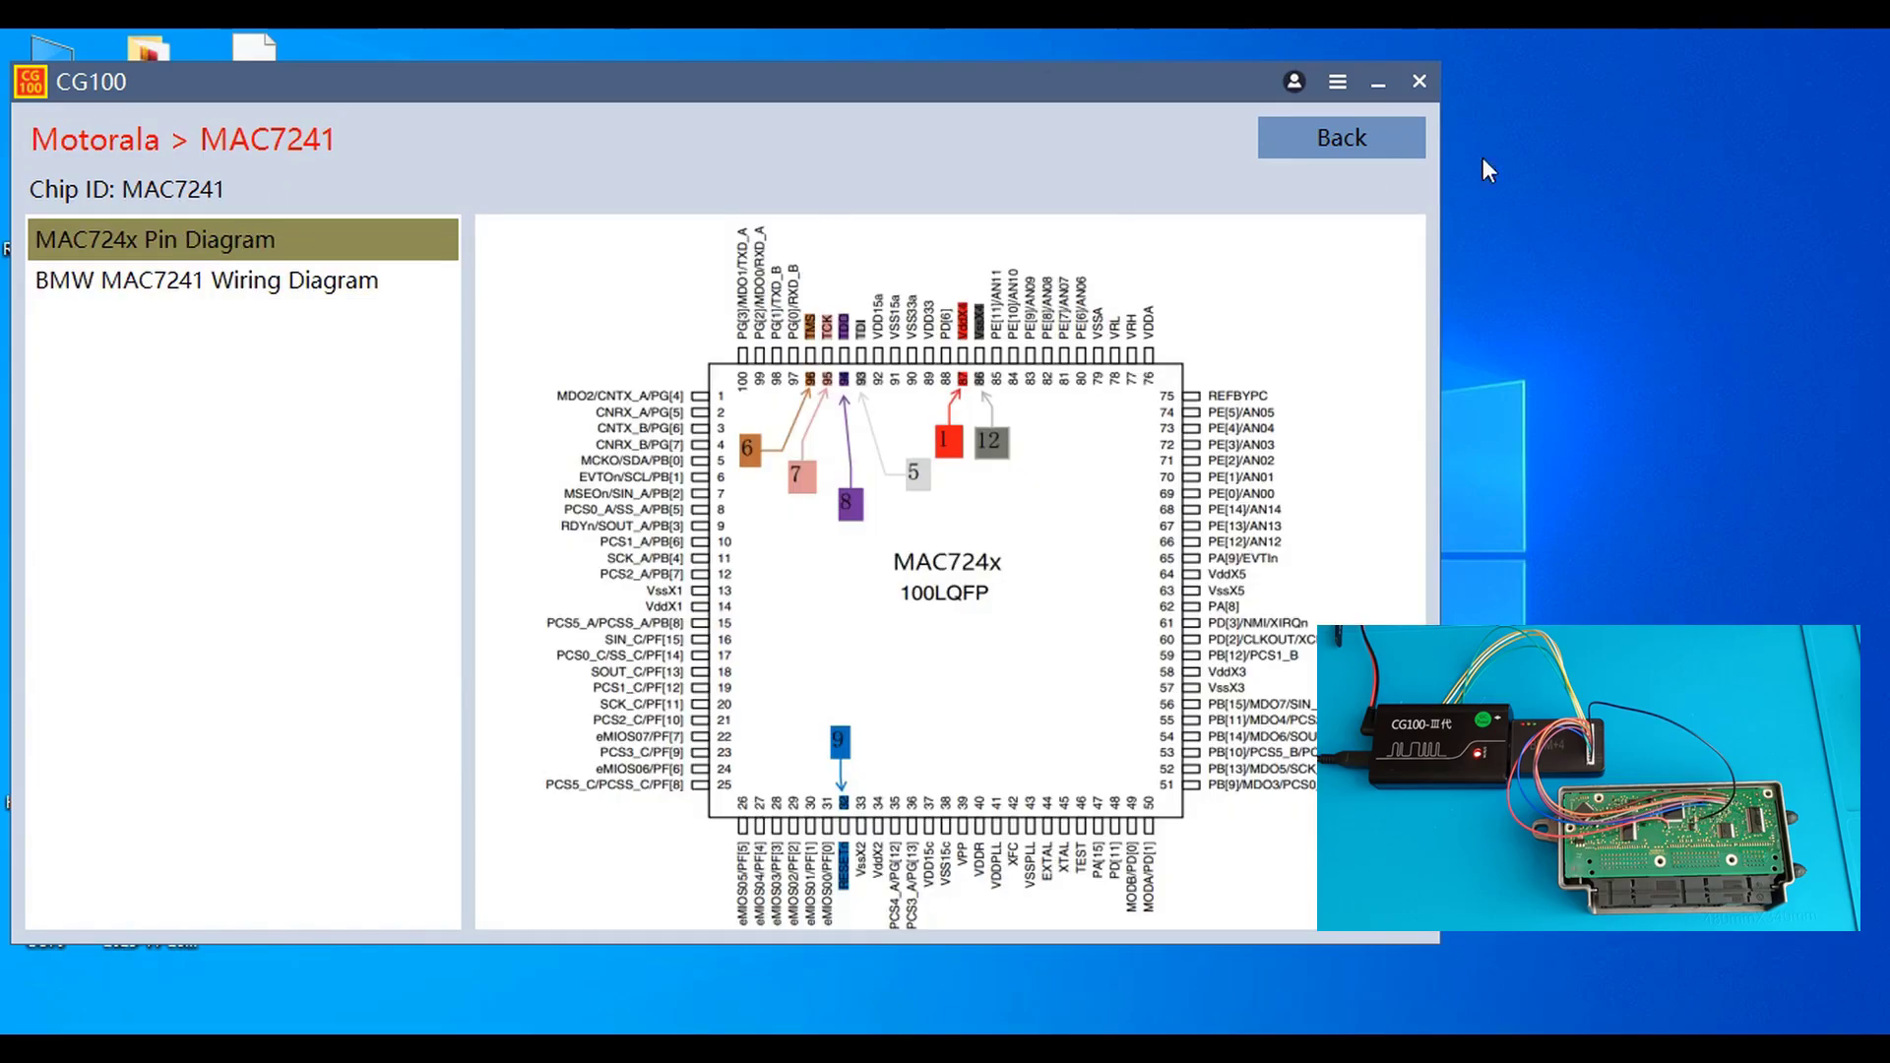
pyautogui.click(1335, 153)
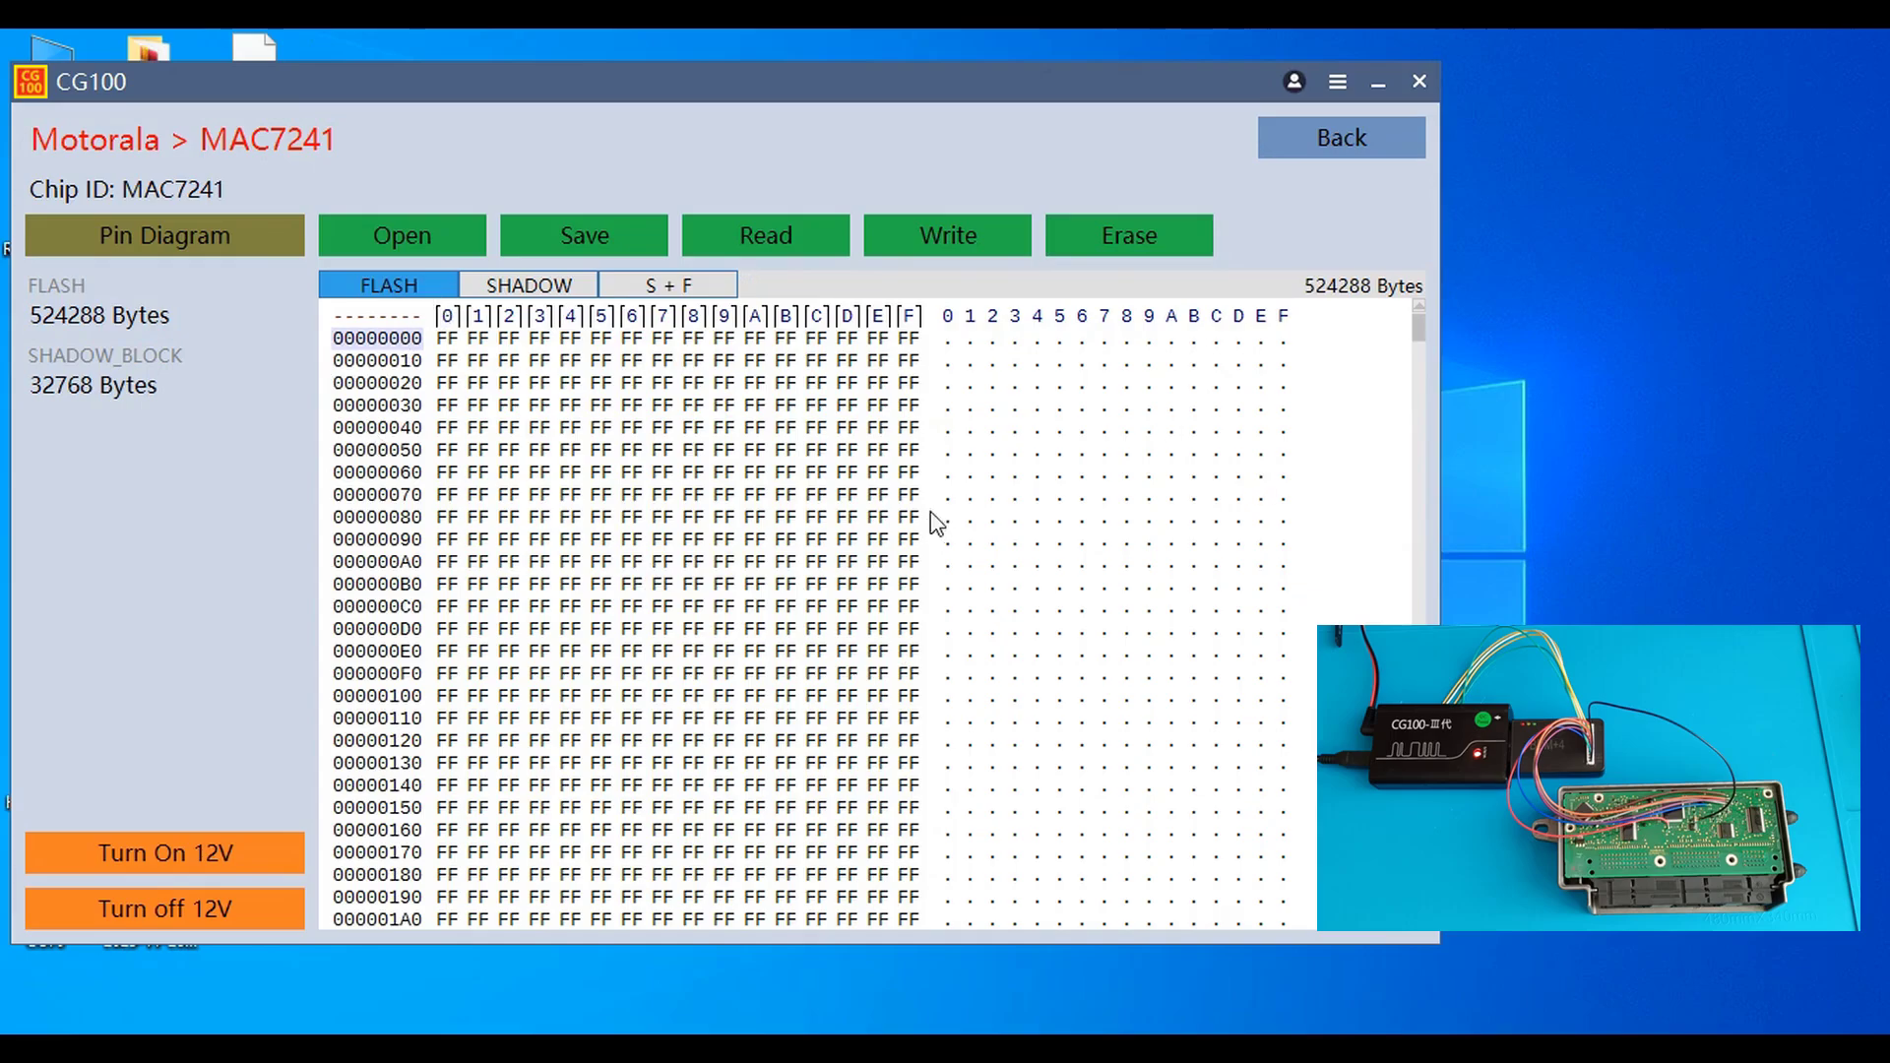
# Step: Read the MAC7241 FLASH memory and save the dump as flash in the airbag f11 folder
pyautogui.click(764, 234)
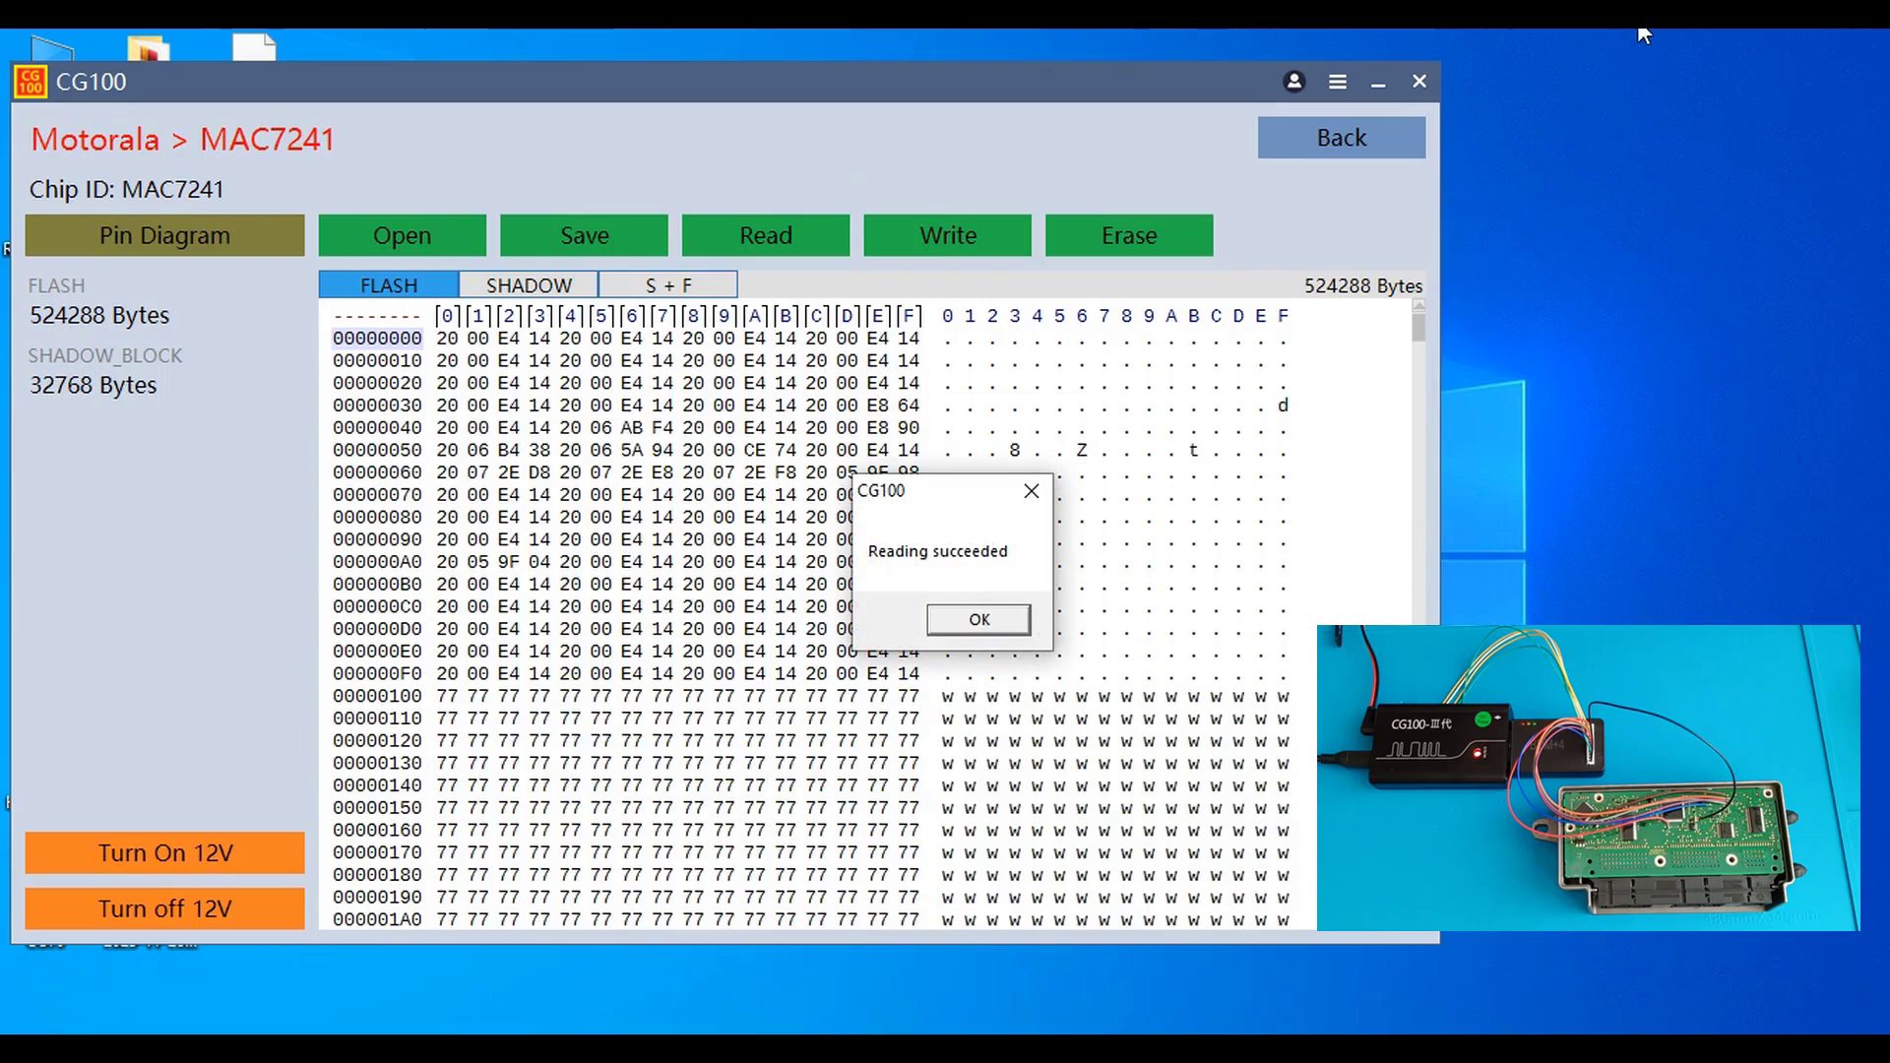
pyautogui.click(978, 619)
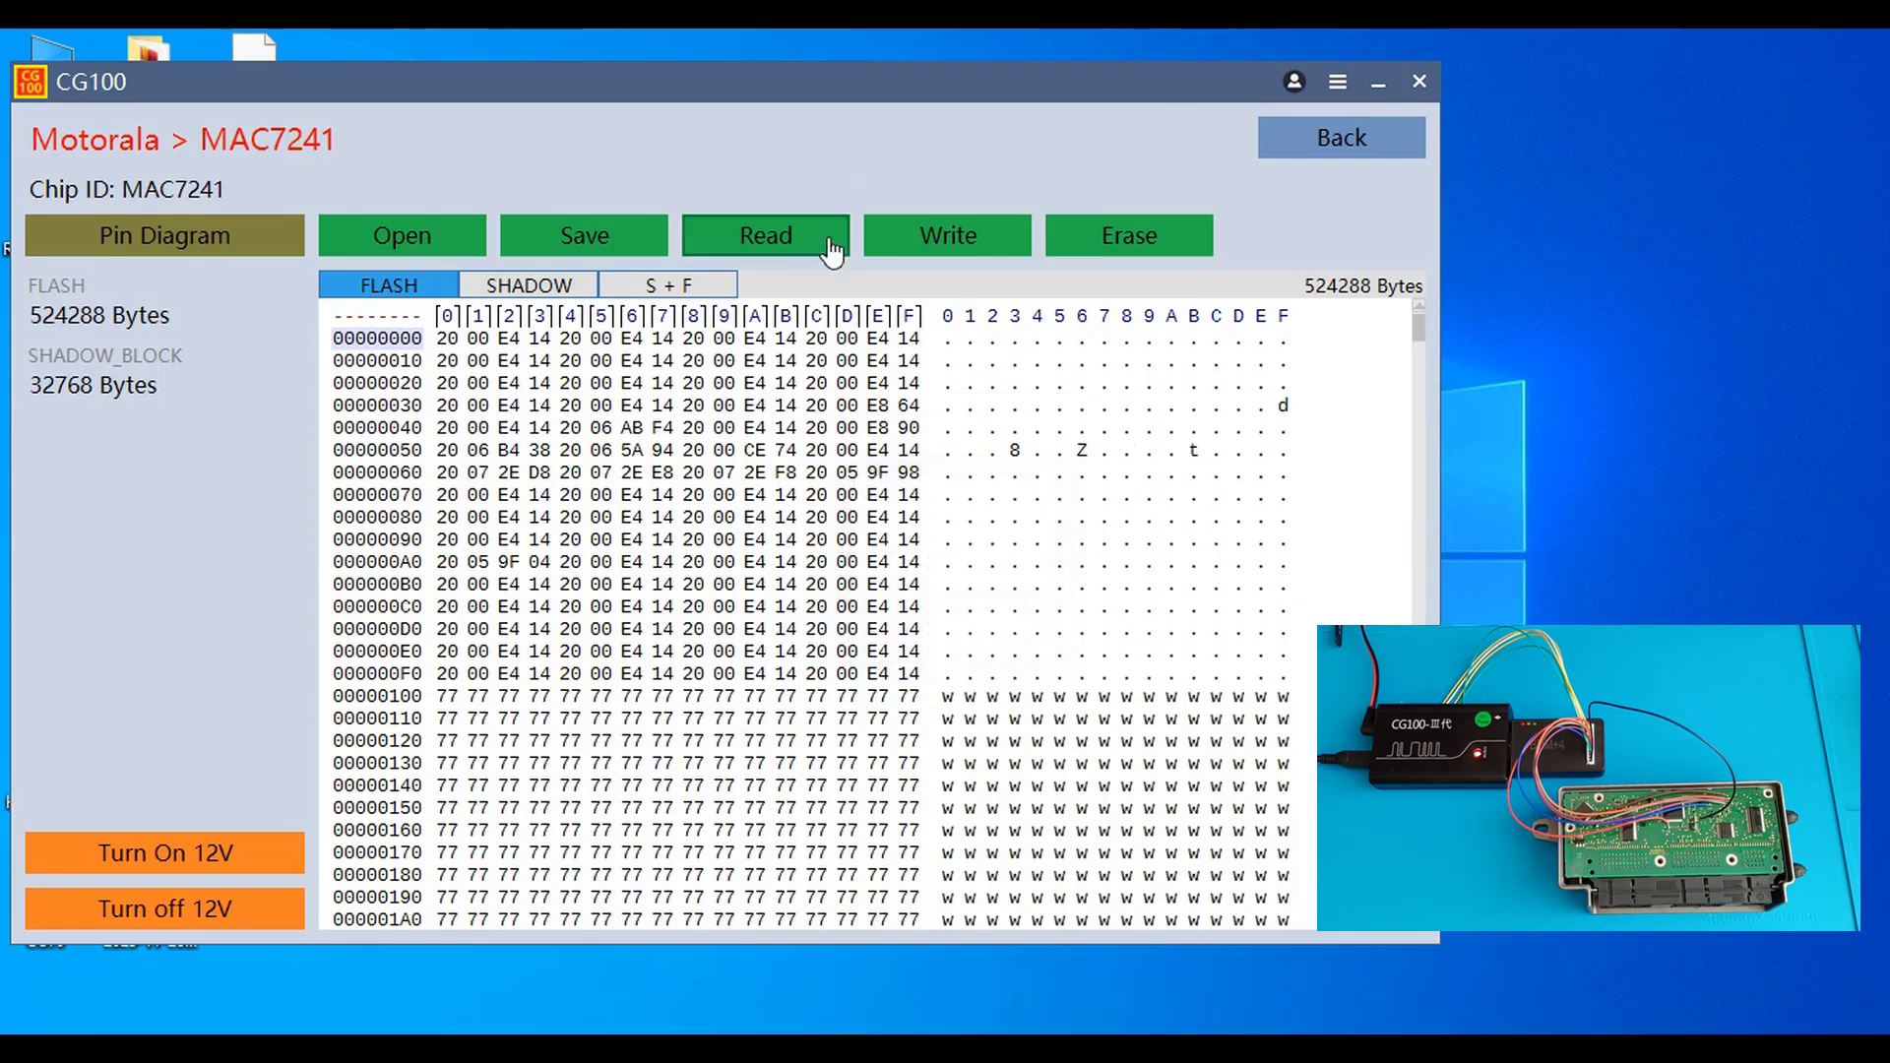
pyautogui.click(548, 251)
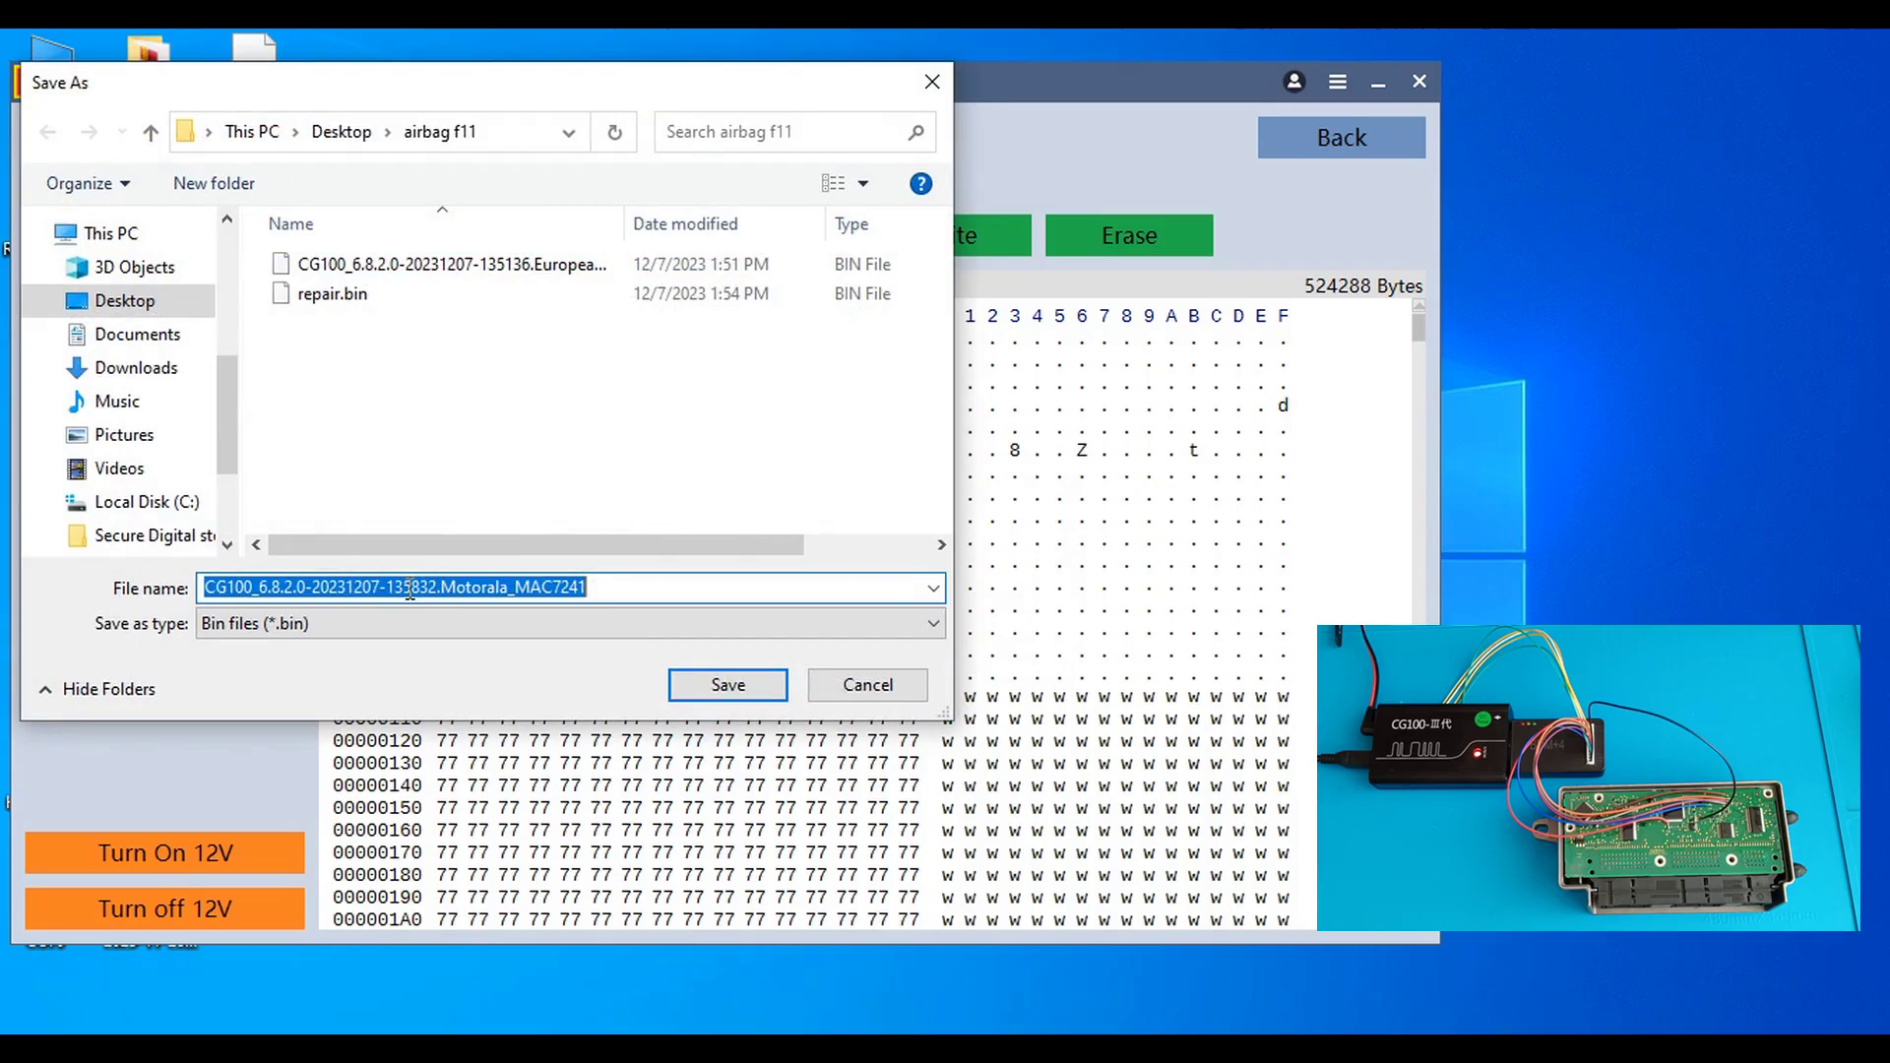
pyautogui.write('flash')
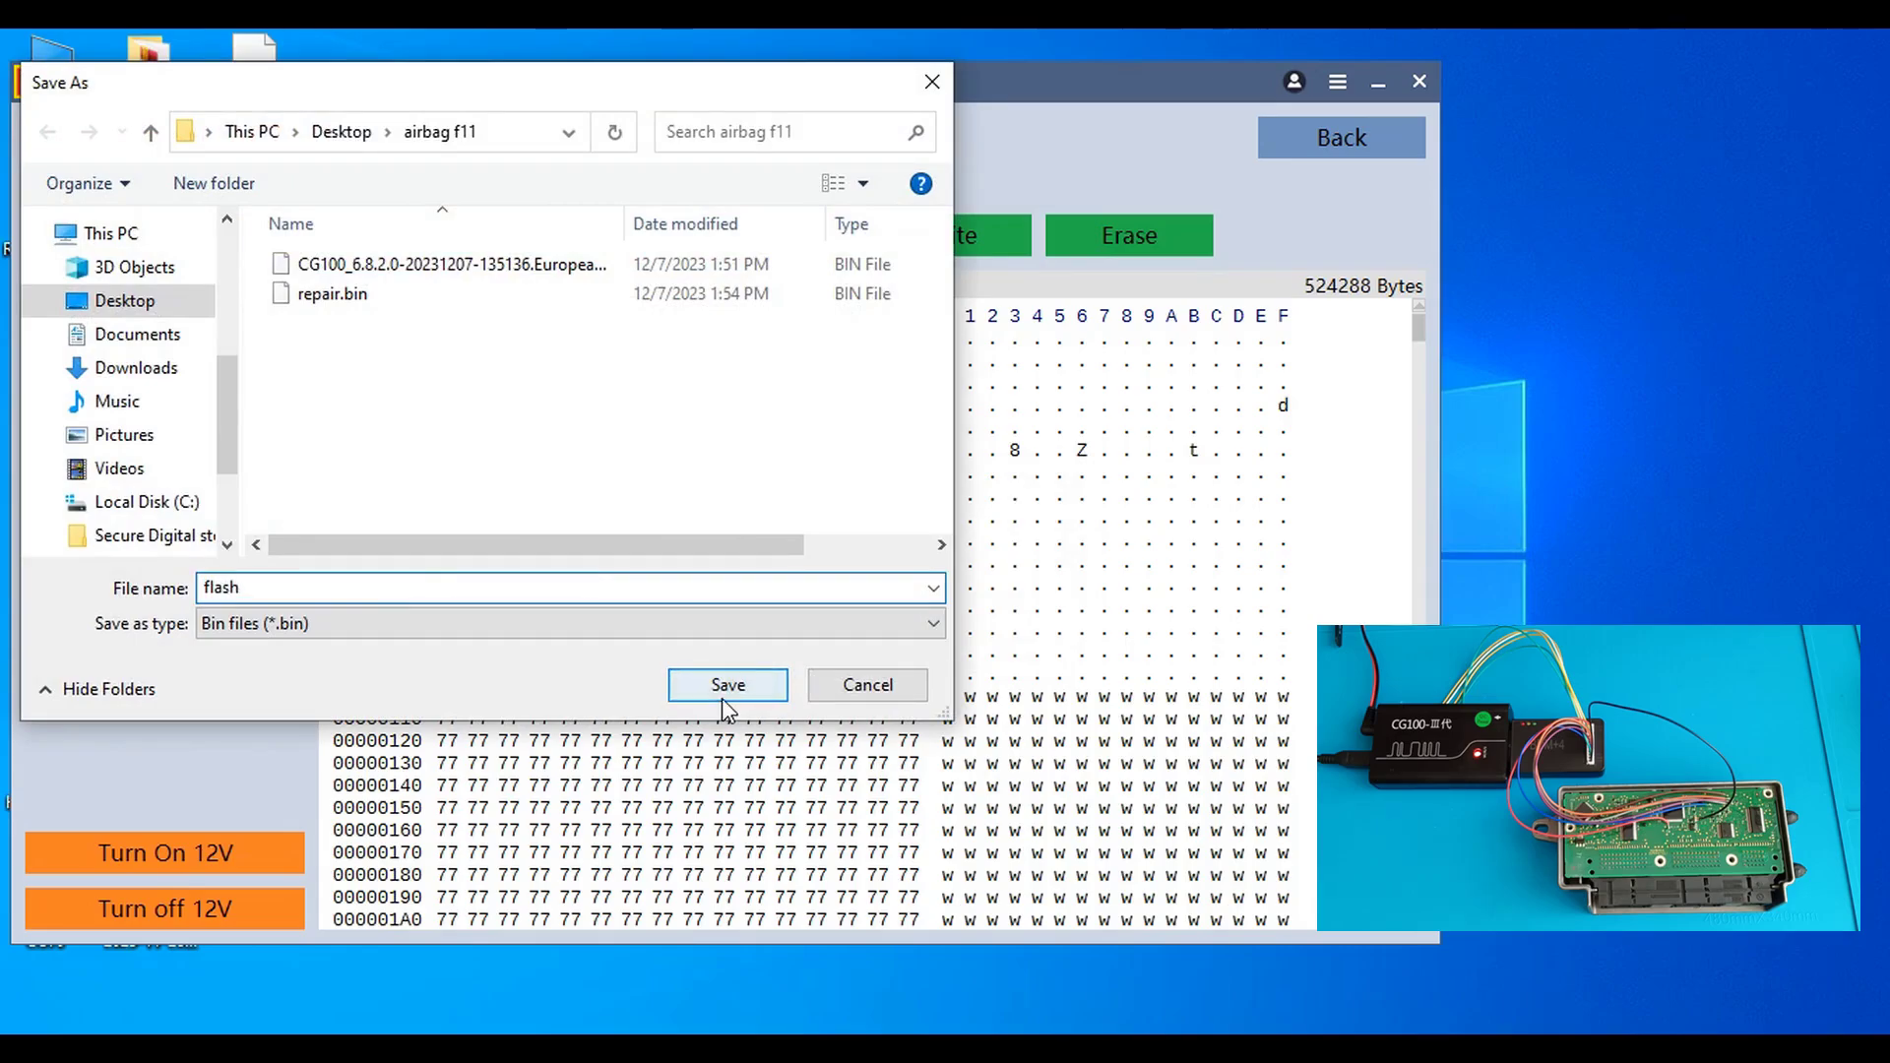
pyautogui.click(723, 689)
pyautogui.click(980, 620)
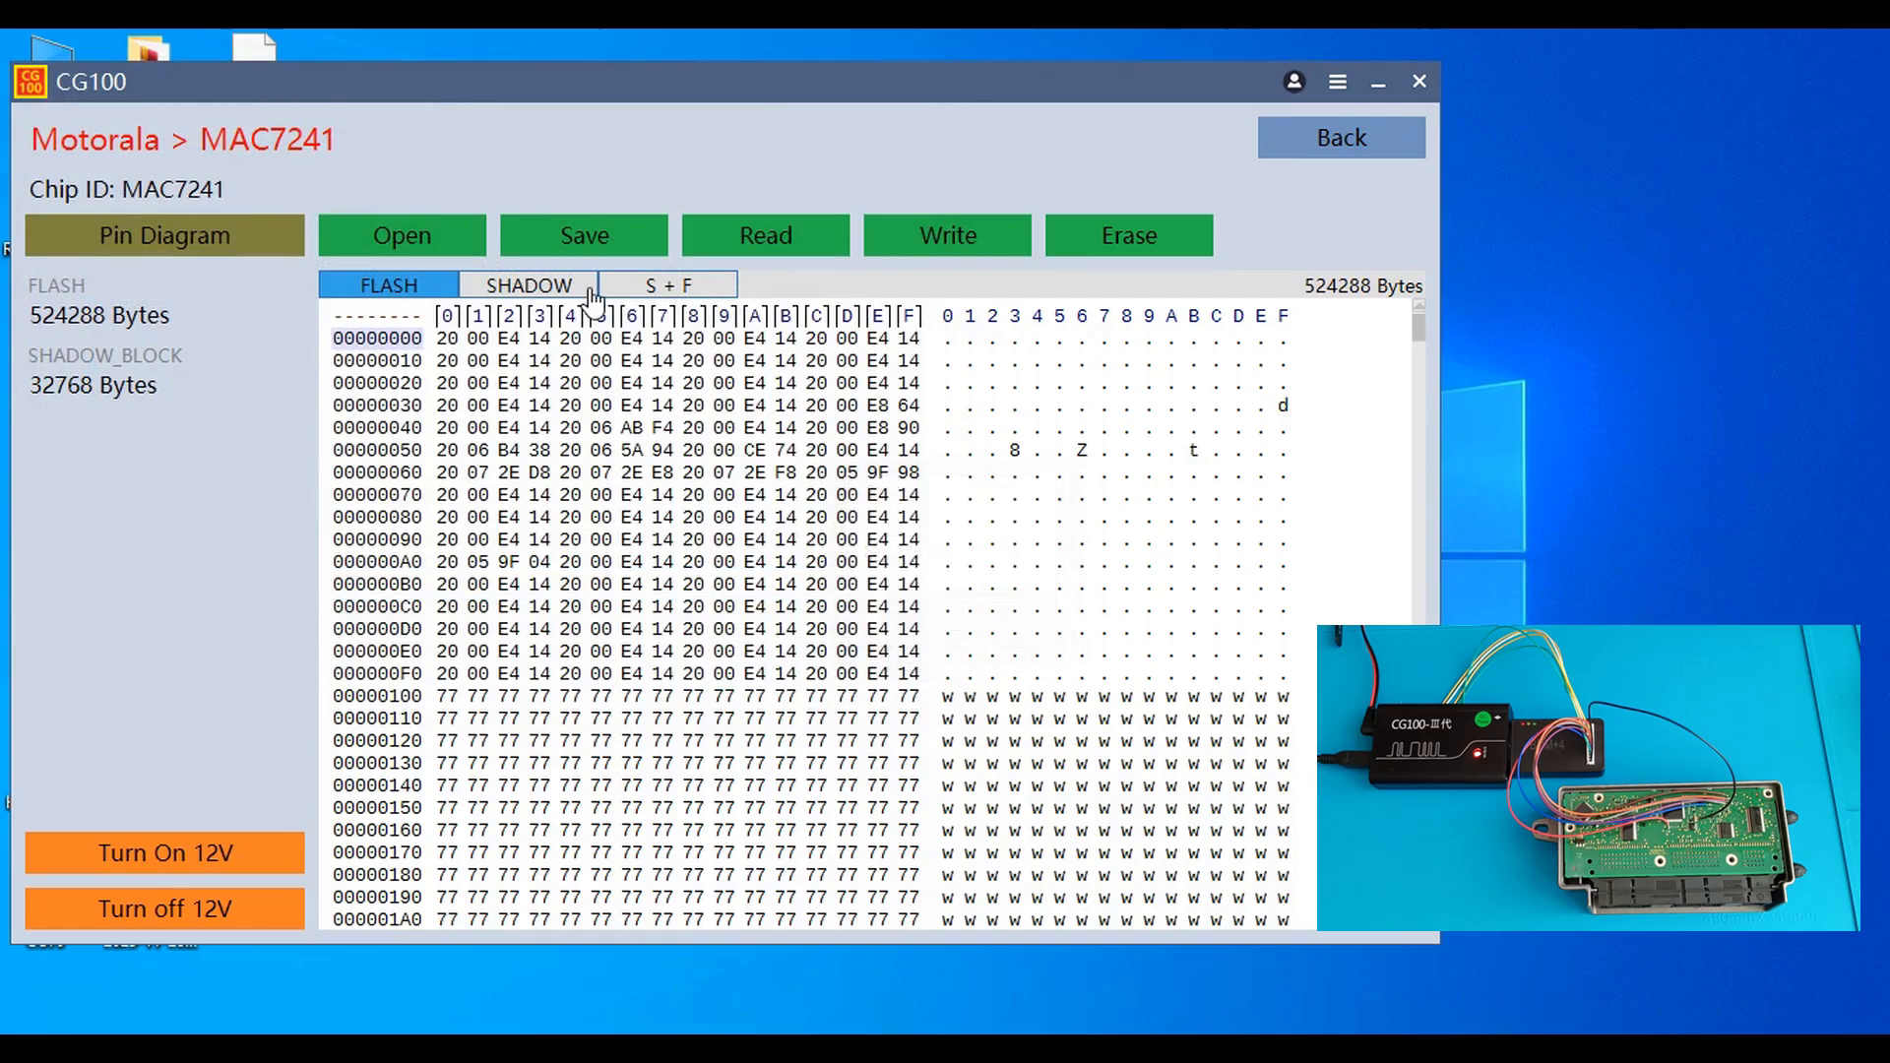
# Step: Read the SHADOW memory area and save its dump as shadow in the airbag f11 folder
pyautogui.click(588, 287)
pyautogui.click(776, 238)
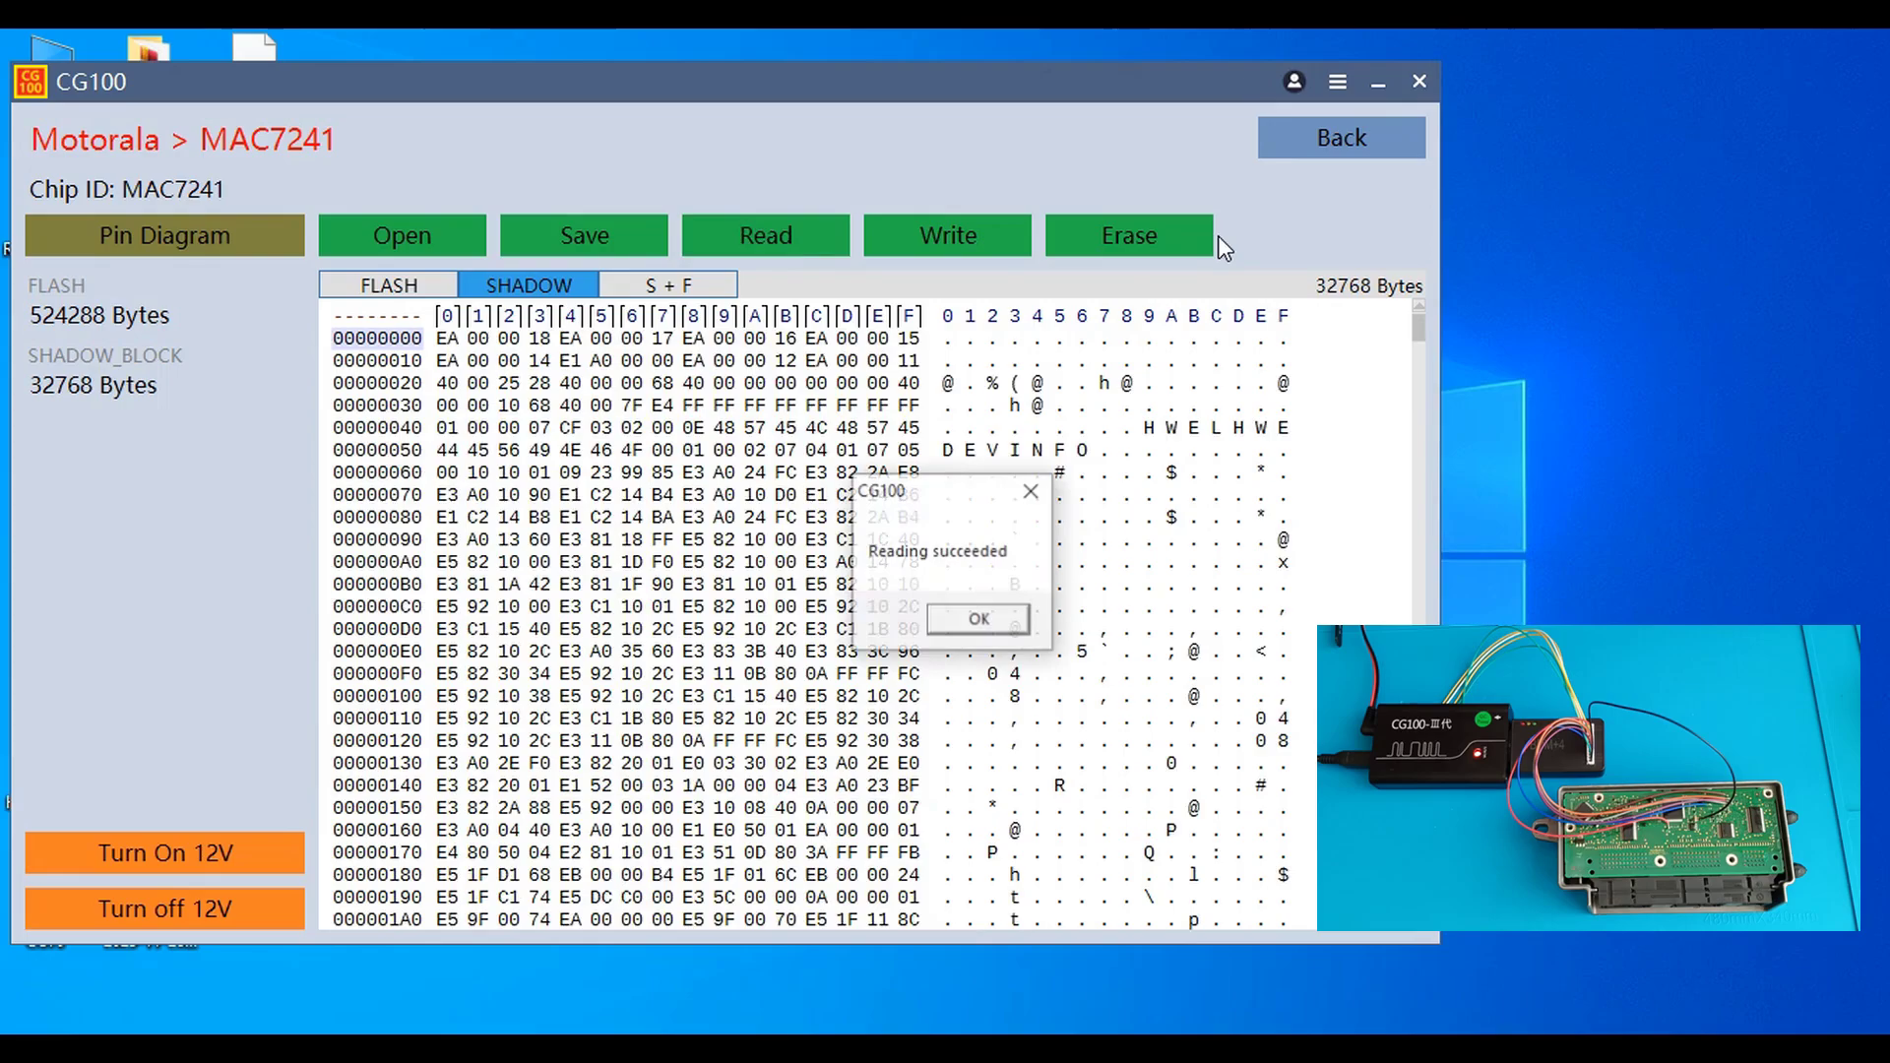
pyautogui.click(997, 630)
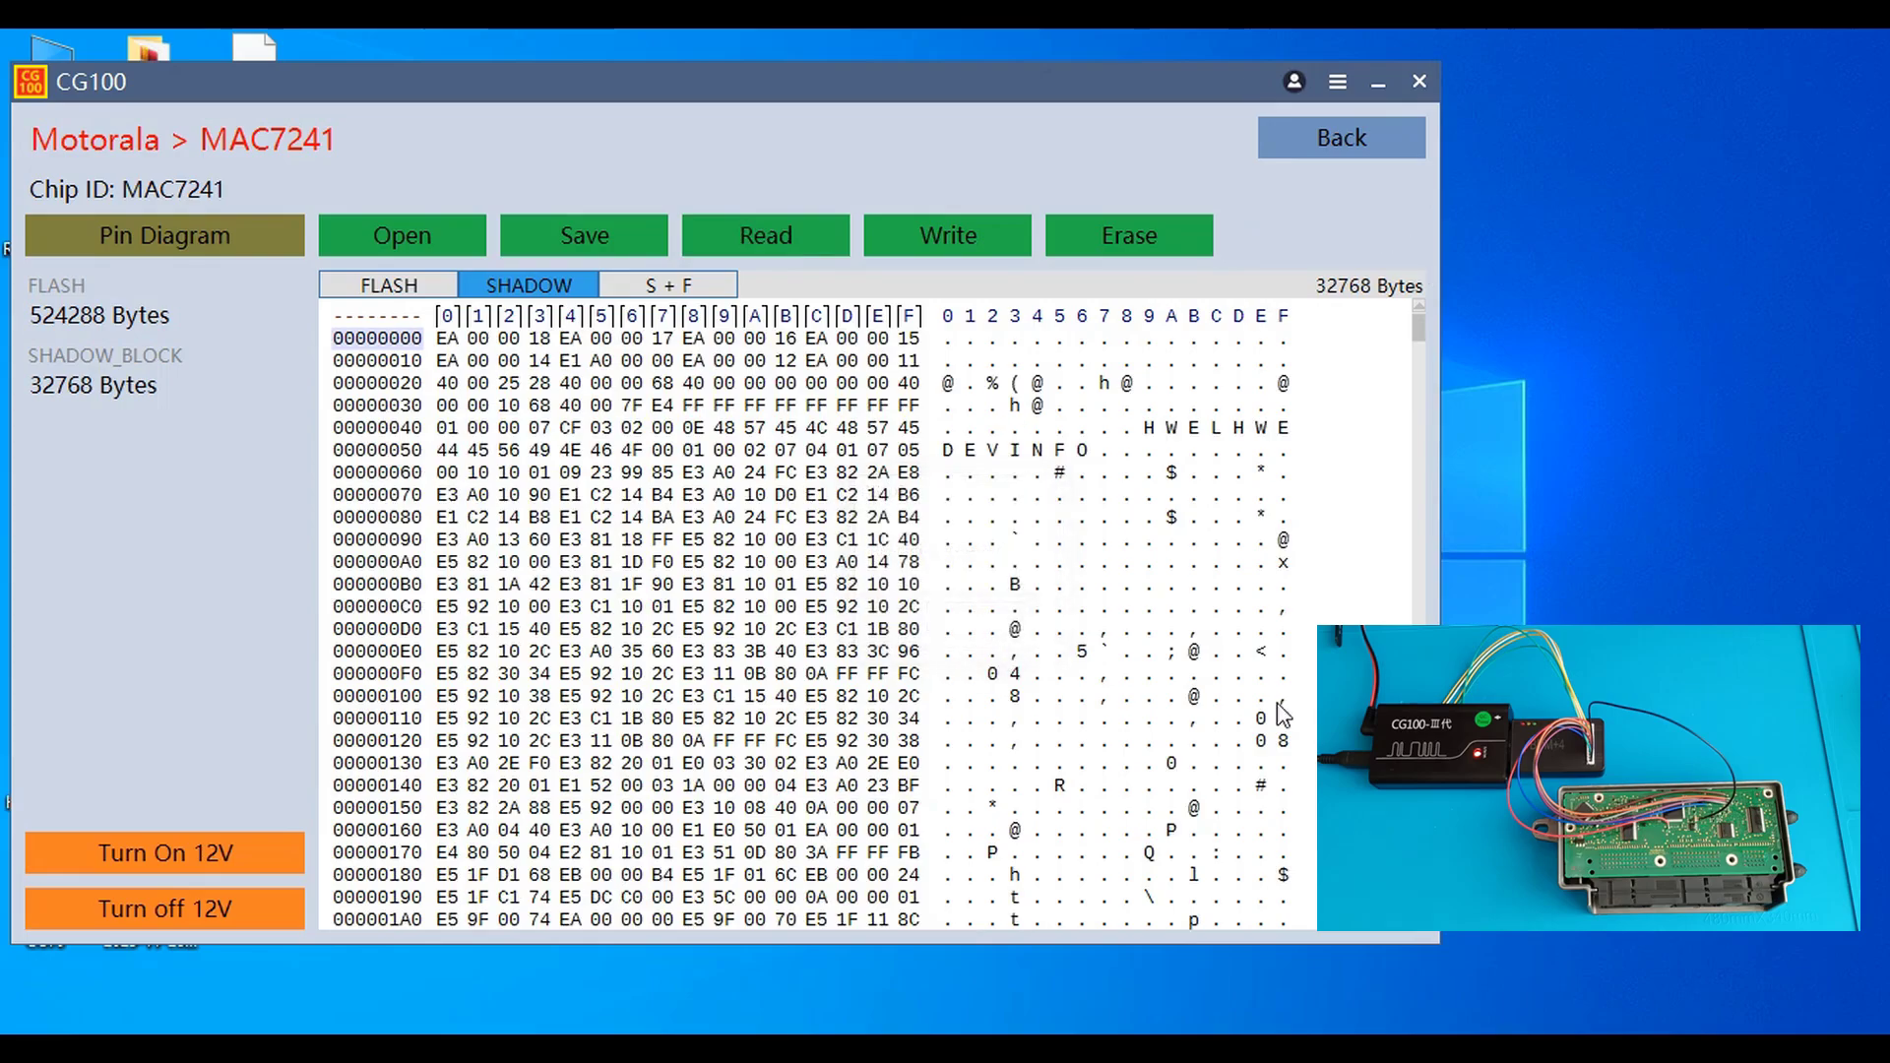
pyautogui.click(587, 236)
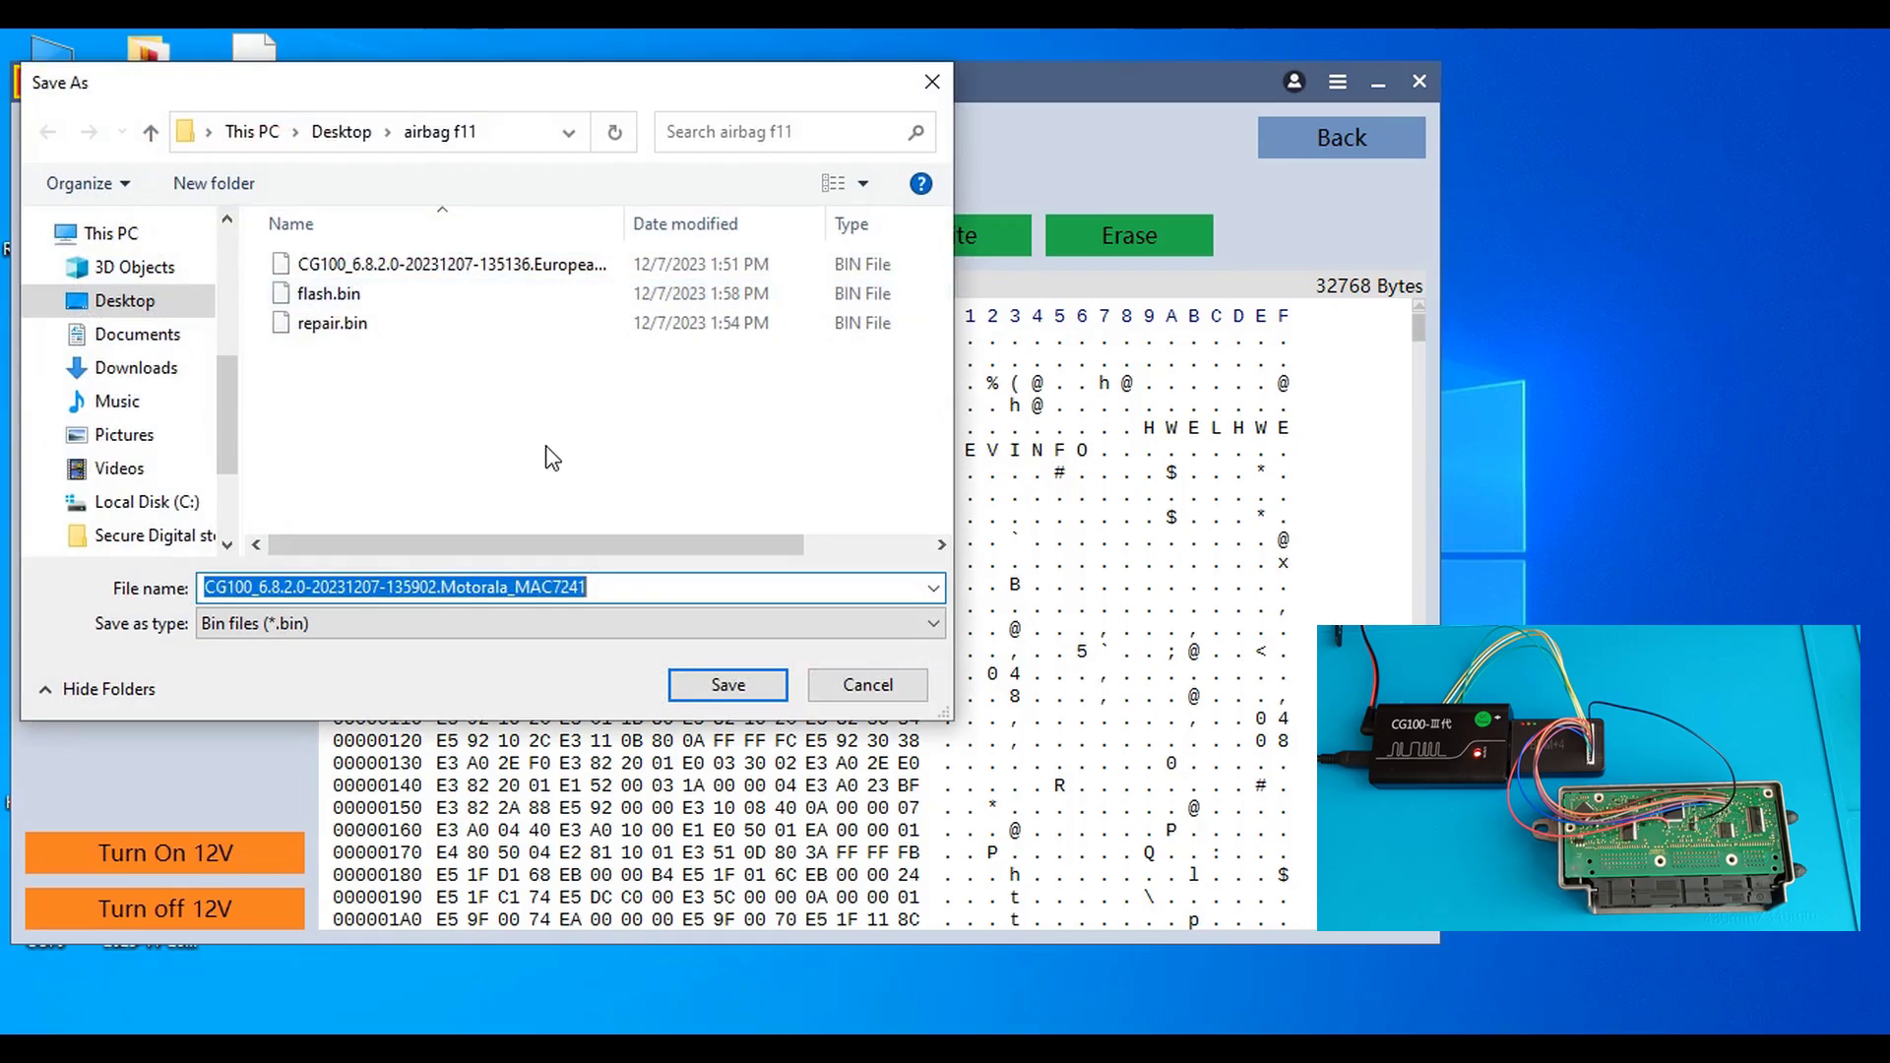
pyautogui.press('BackSpace')
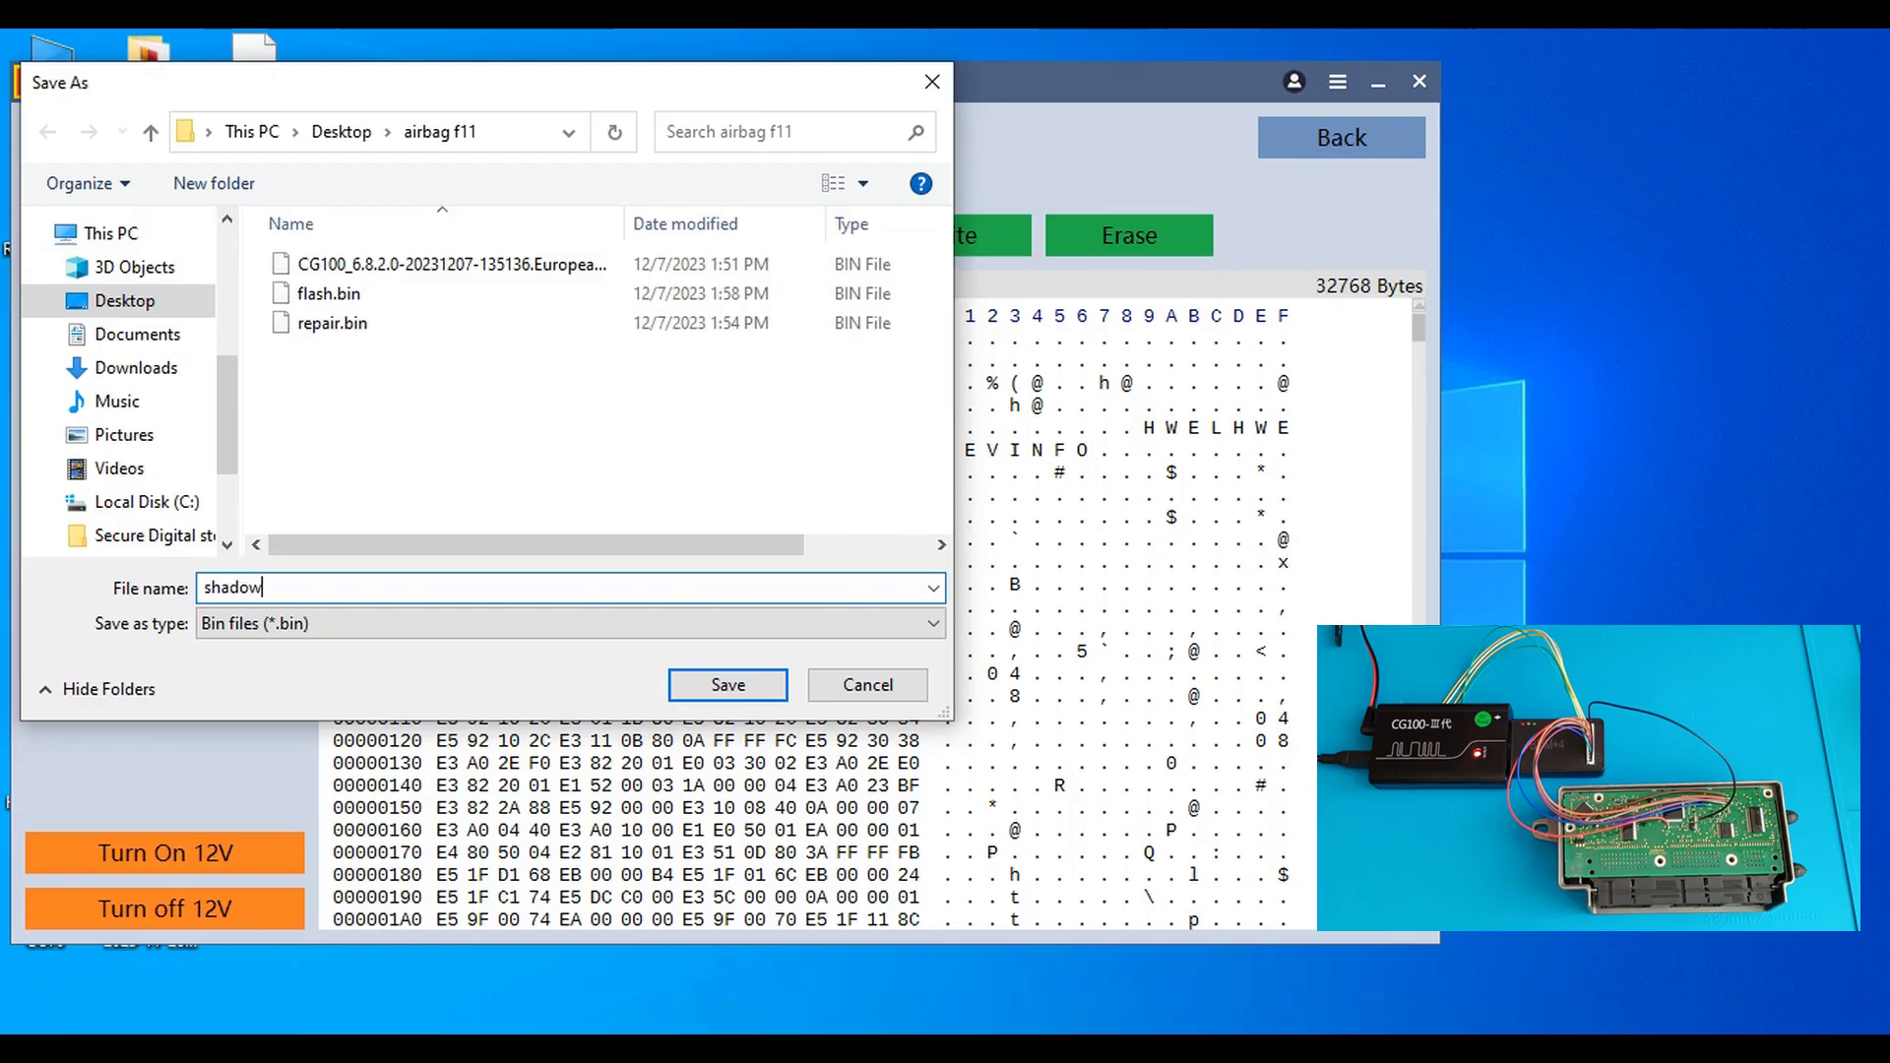
pyautogui.press('Return')
pyautogui.press('Return')
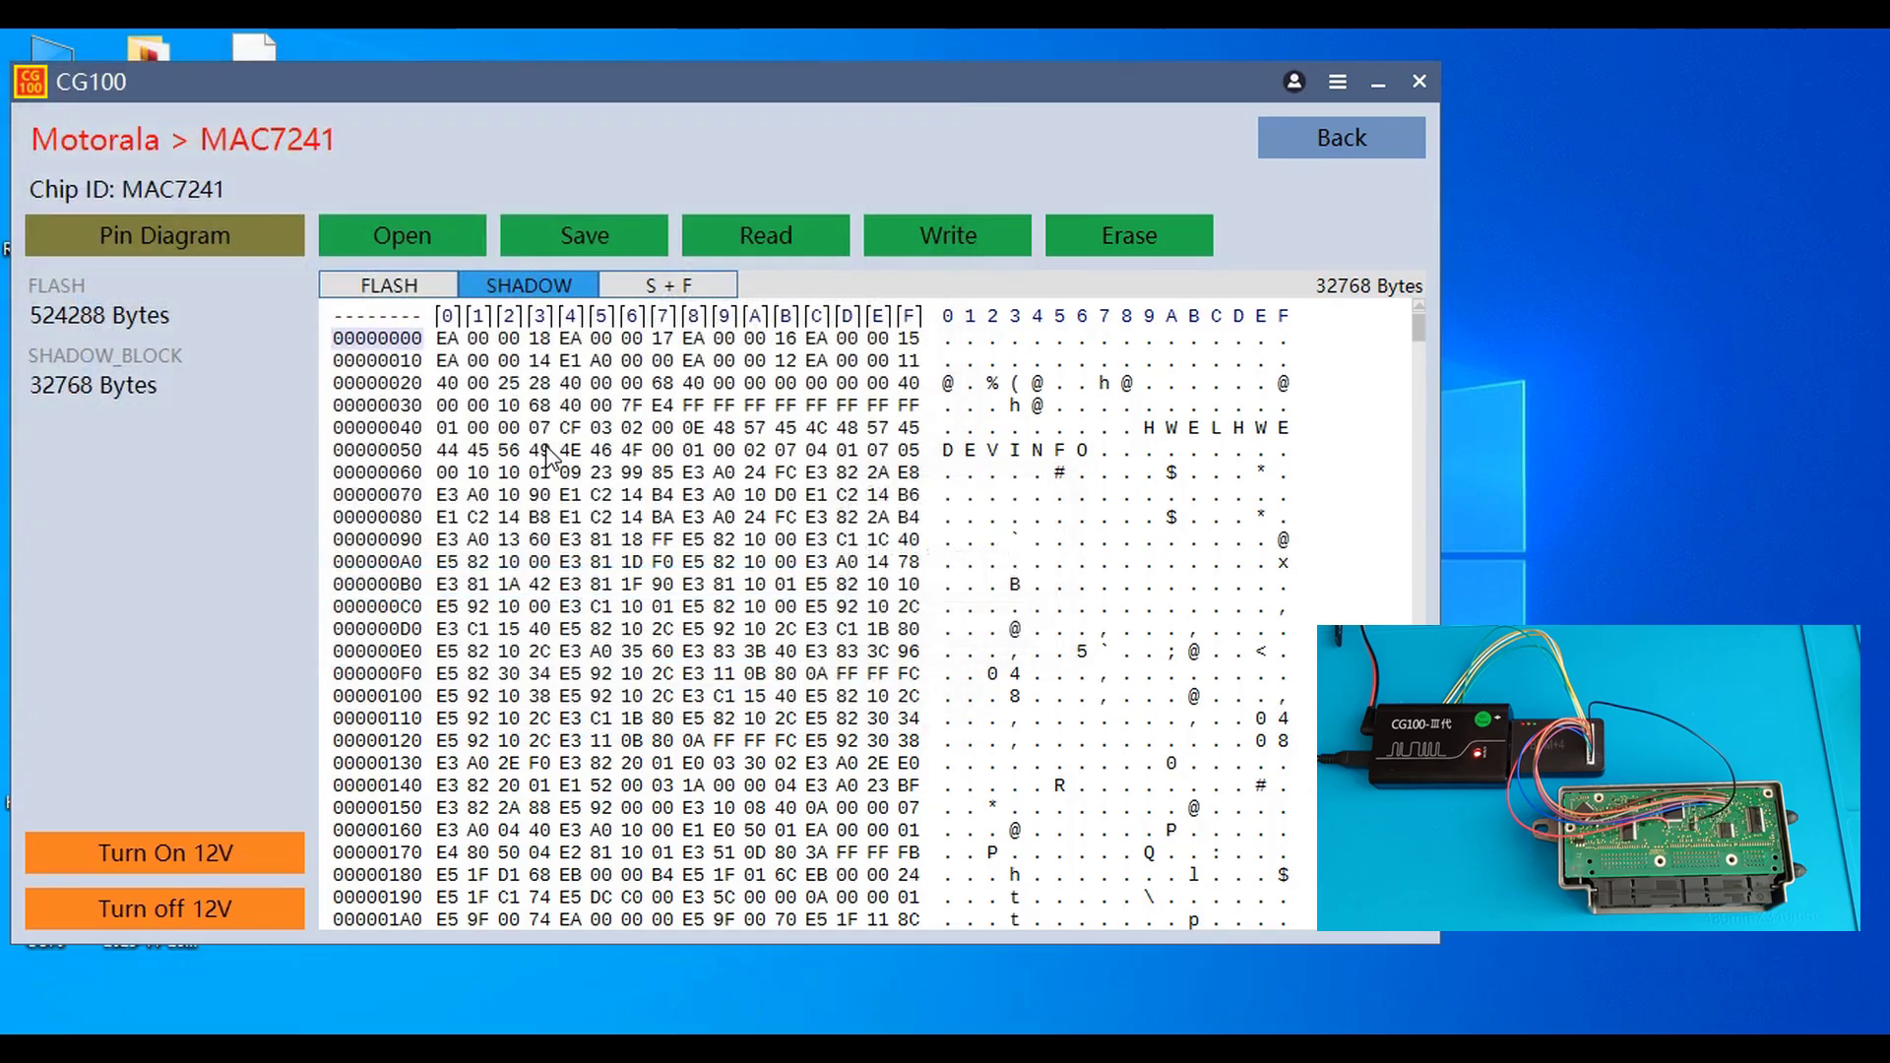
# Step: Read the combined S + F memory area and save its dump as s0f in the airbag f11 folder
pyautogui.click(673, 288)
pyautogui.click(747, 234)
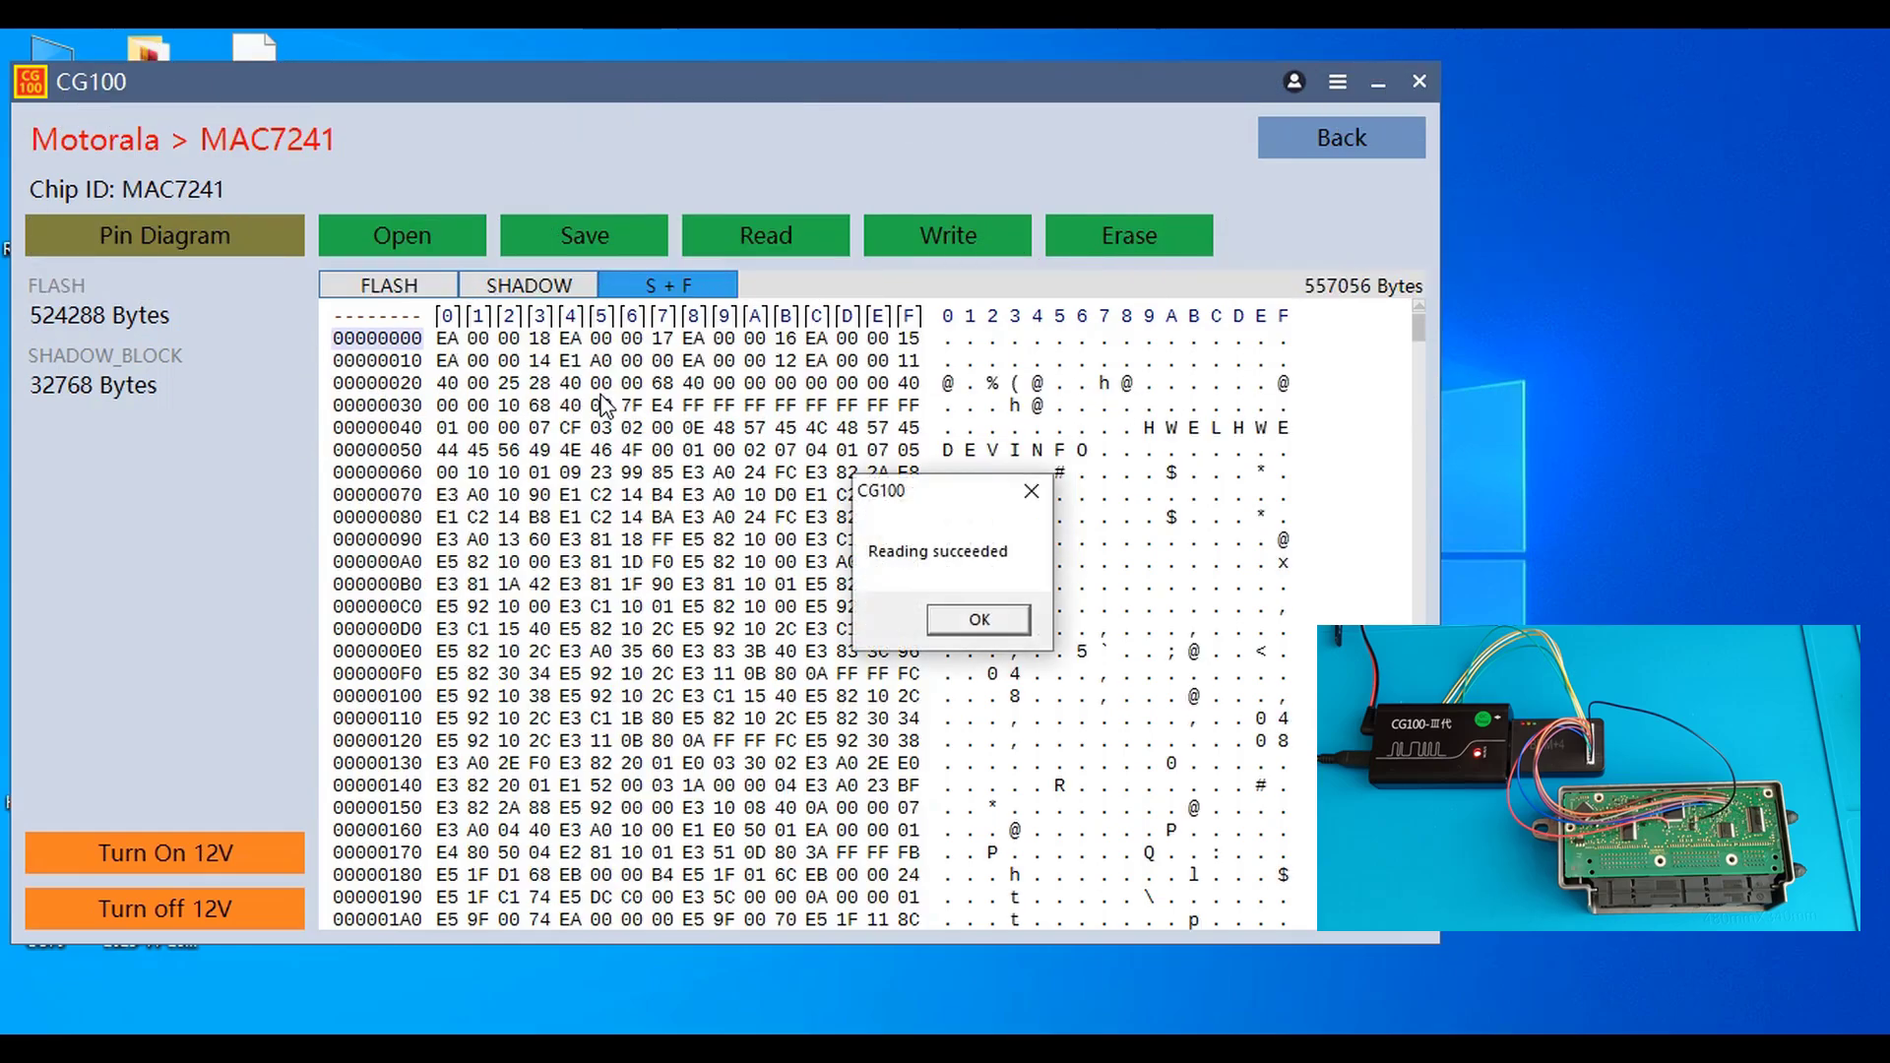
pyautogui.click(980, 620)
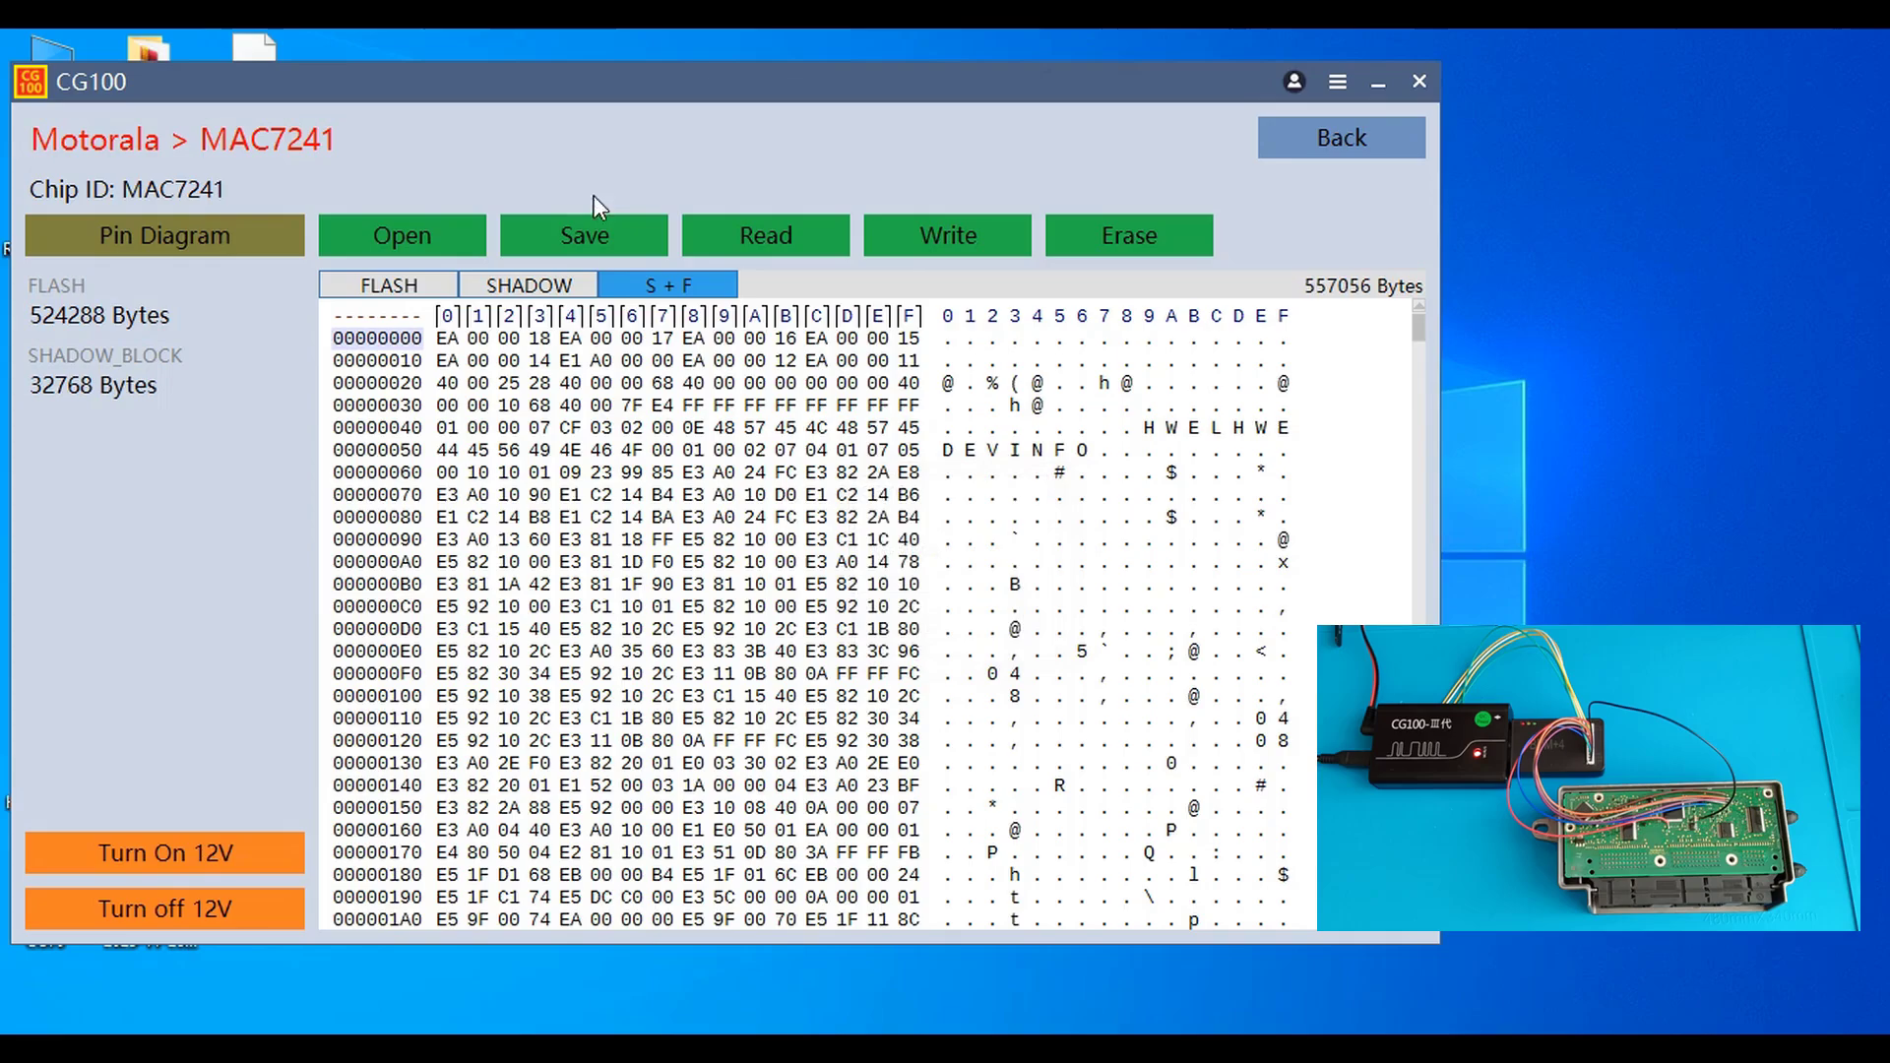
pyautogui.click(600, 220)
pyautogui.write('s')
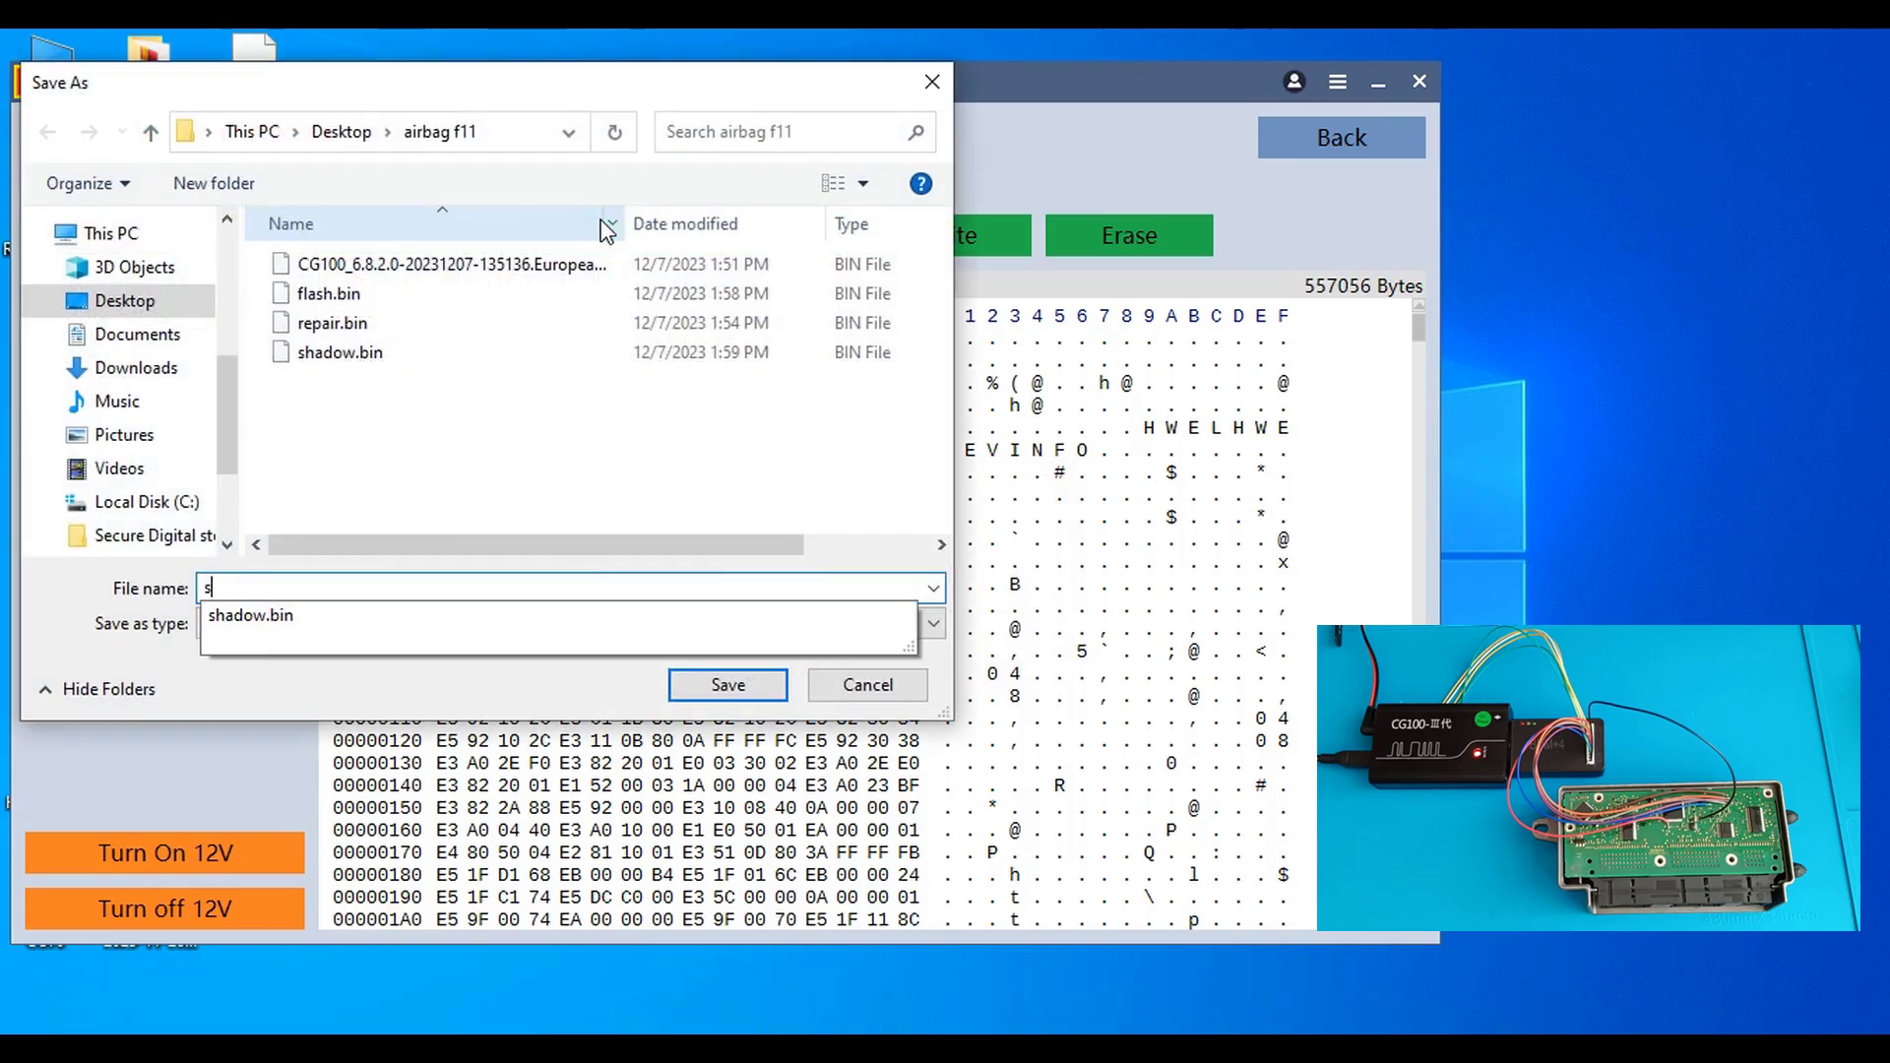
pyautogui.write('0f')
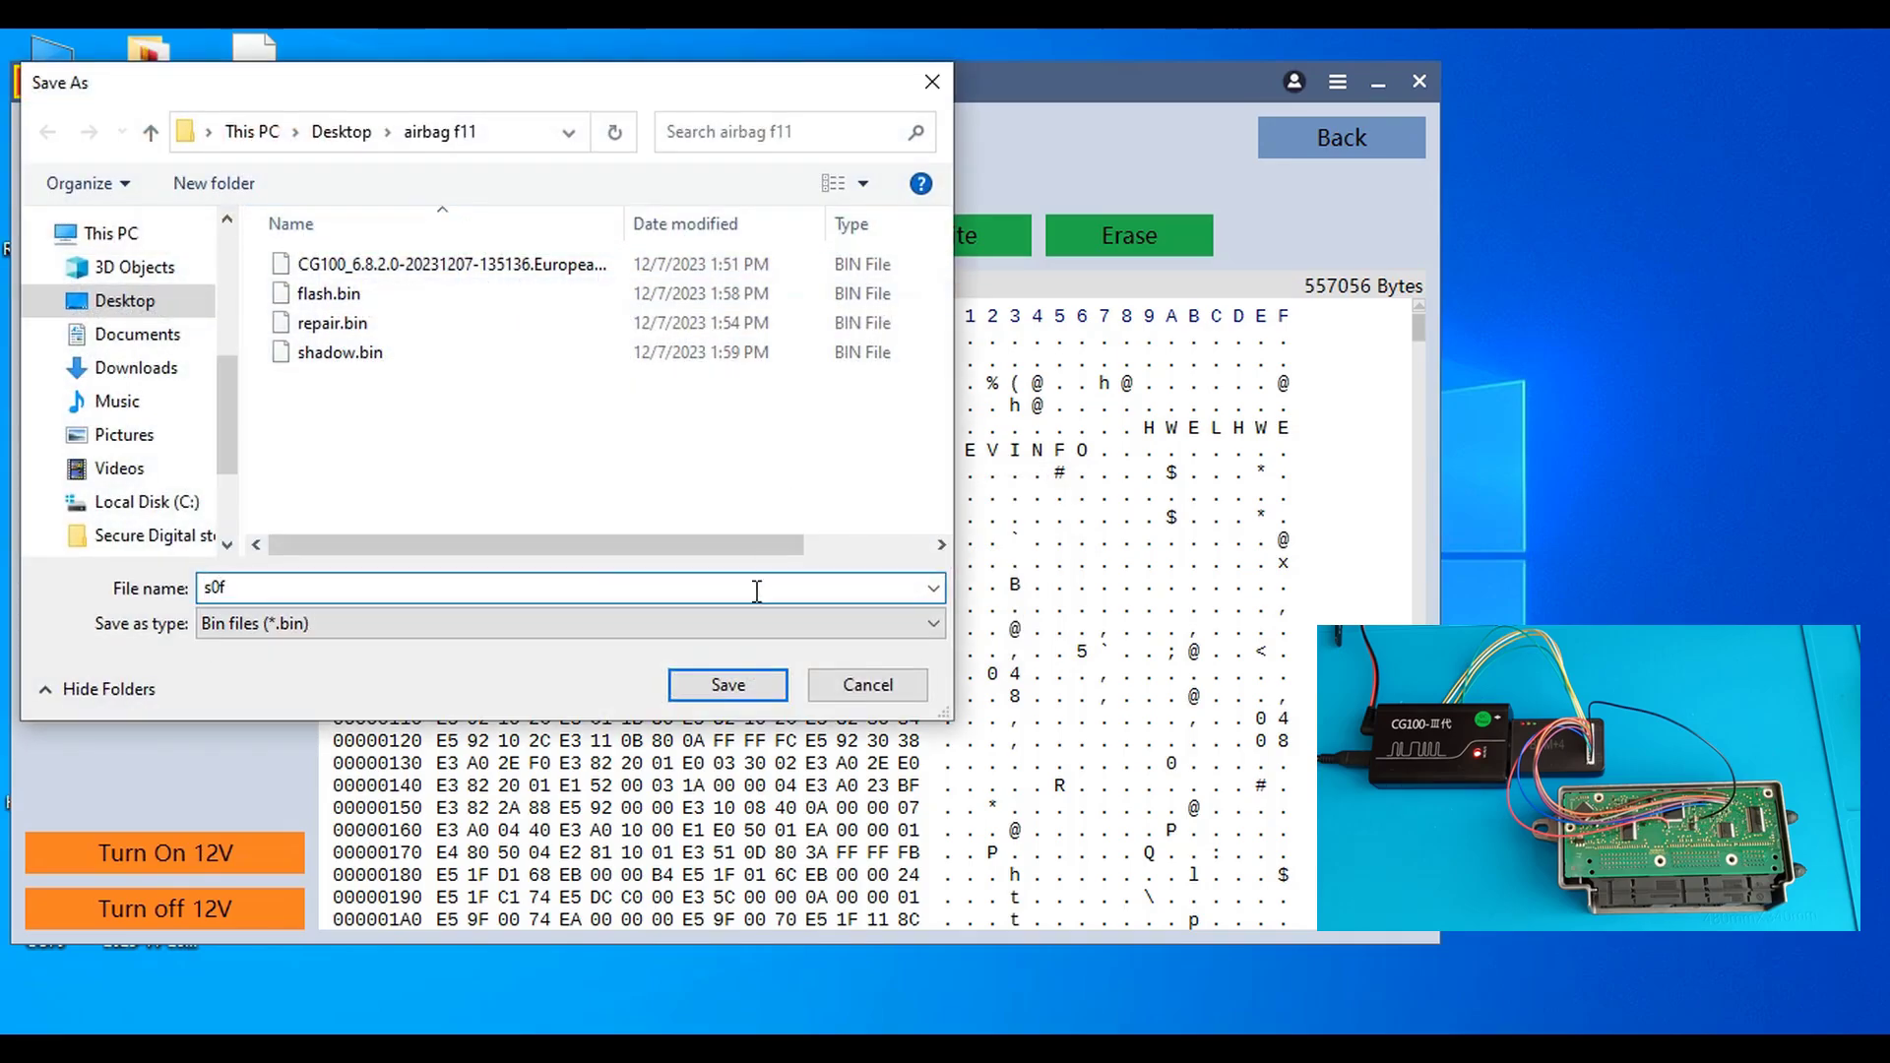
pyautogui.click(736, 683)
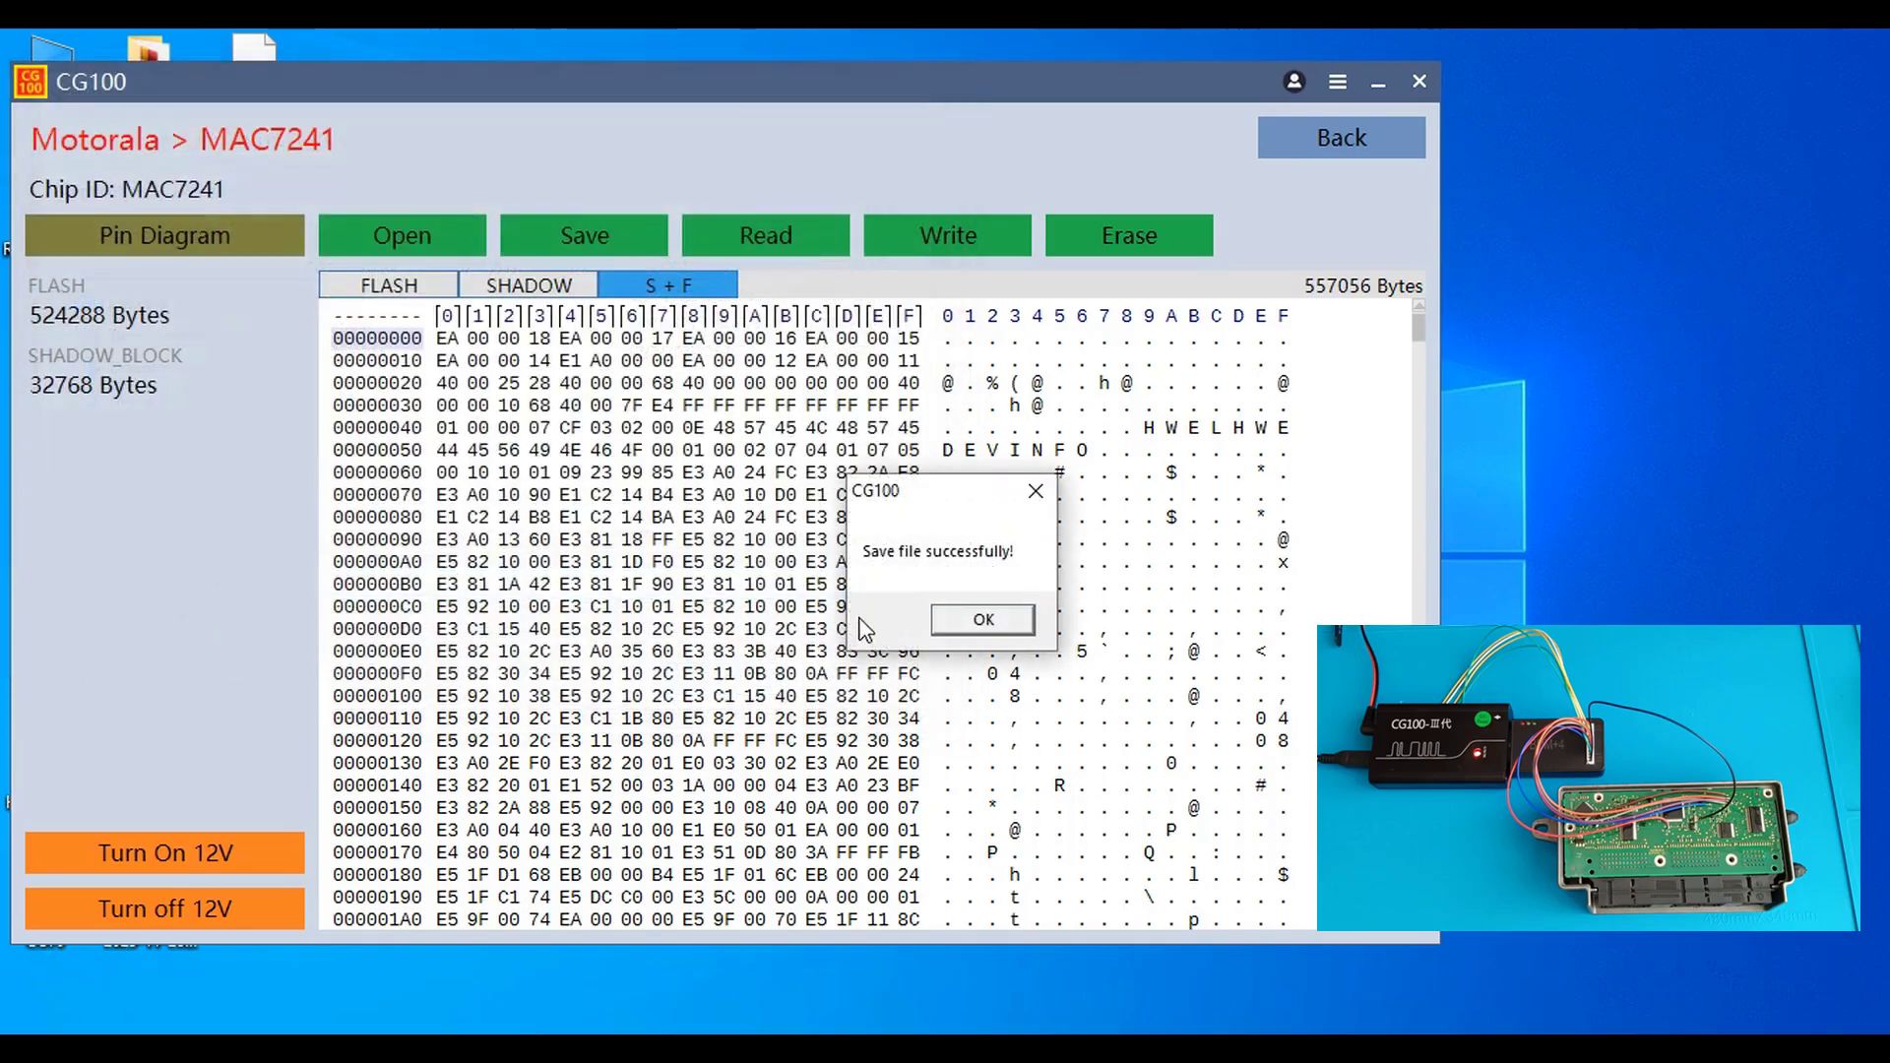
pyautogui.click(961, 623)
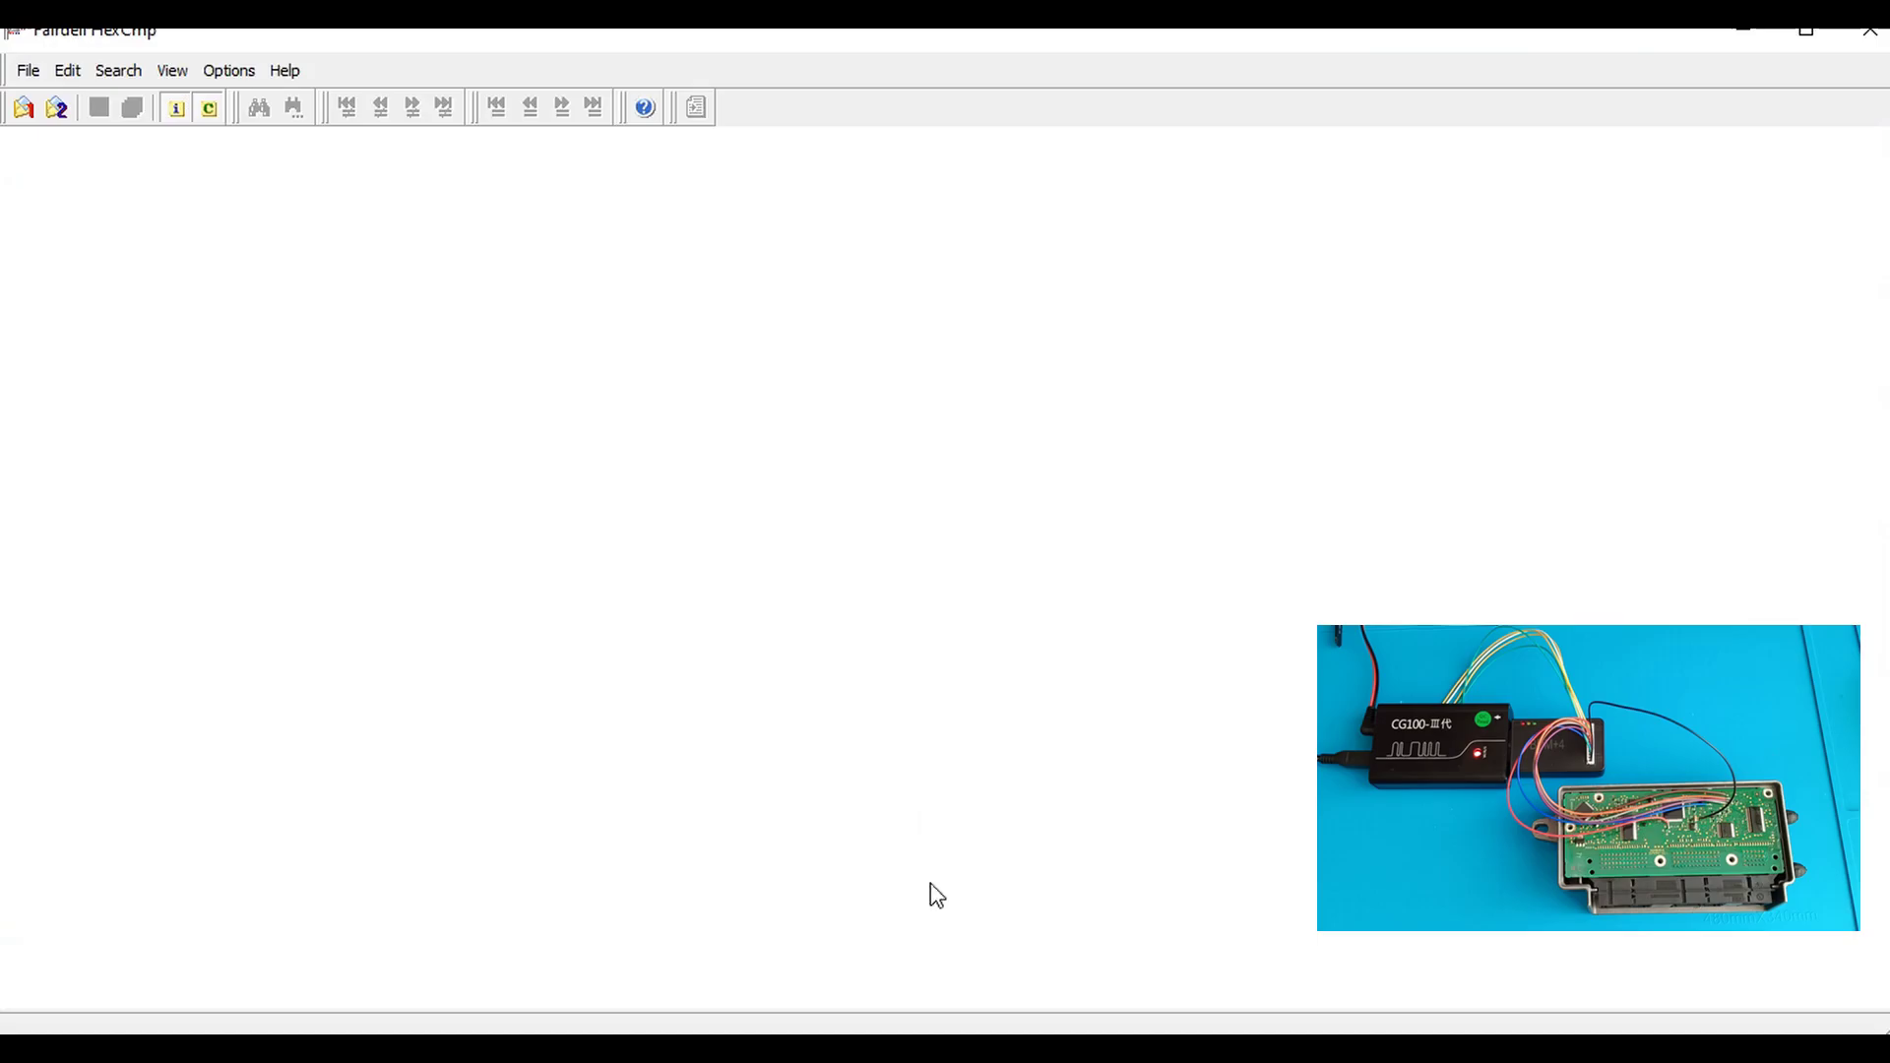
# Step: In Fairdell HexCmp, open flash.bin as the first file and repair.bin as the second to compare them
pyautogui.click(24, 111)
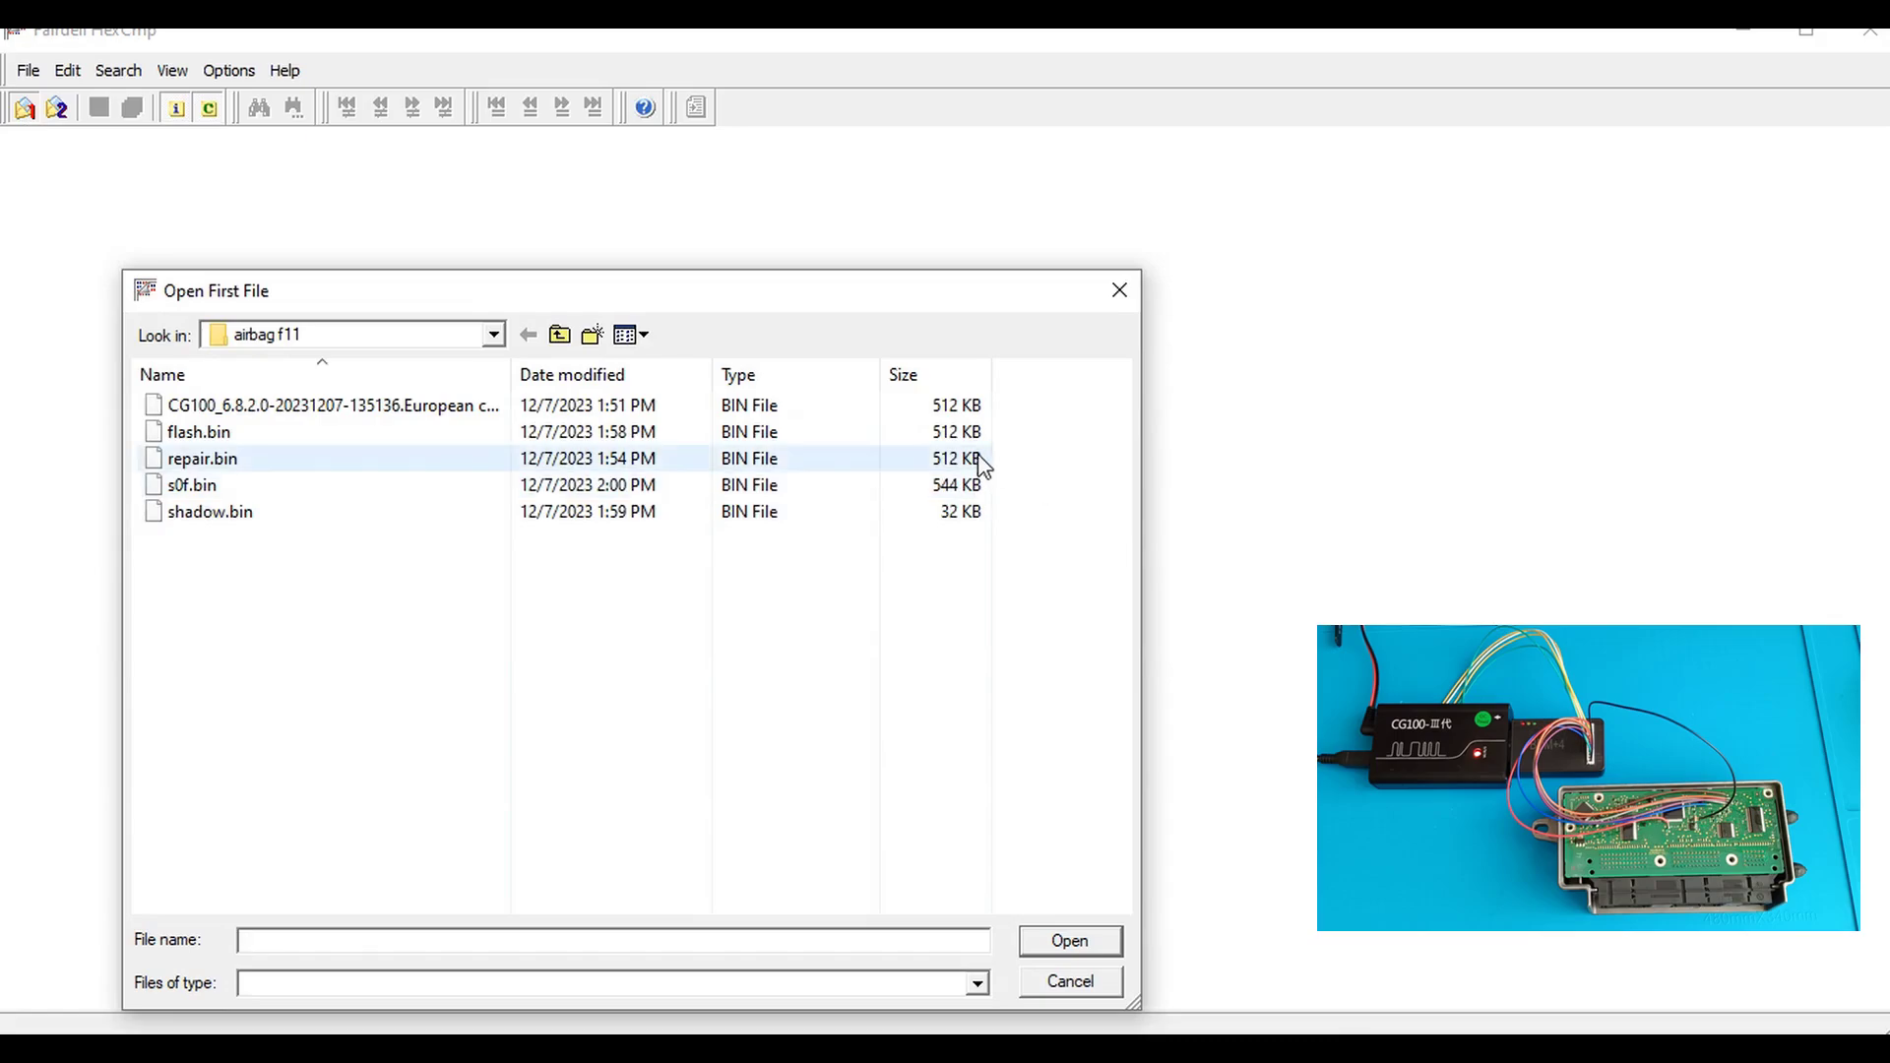
pyautogui.click(418, 433)
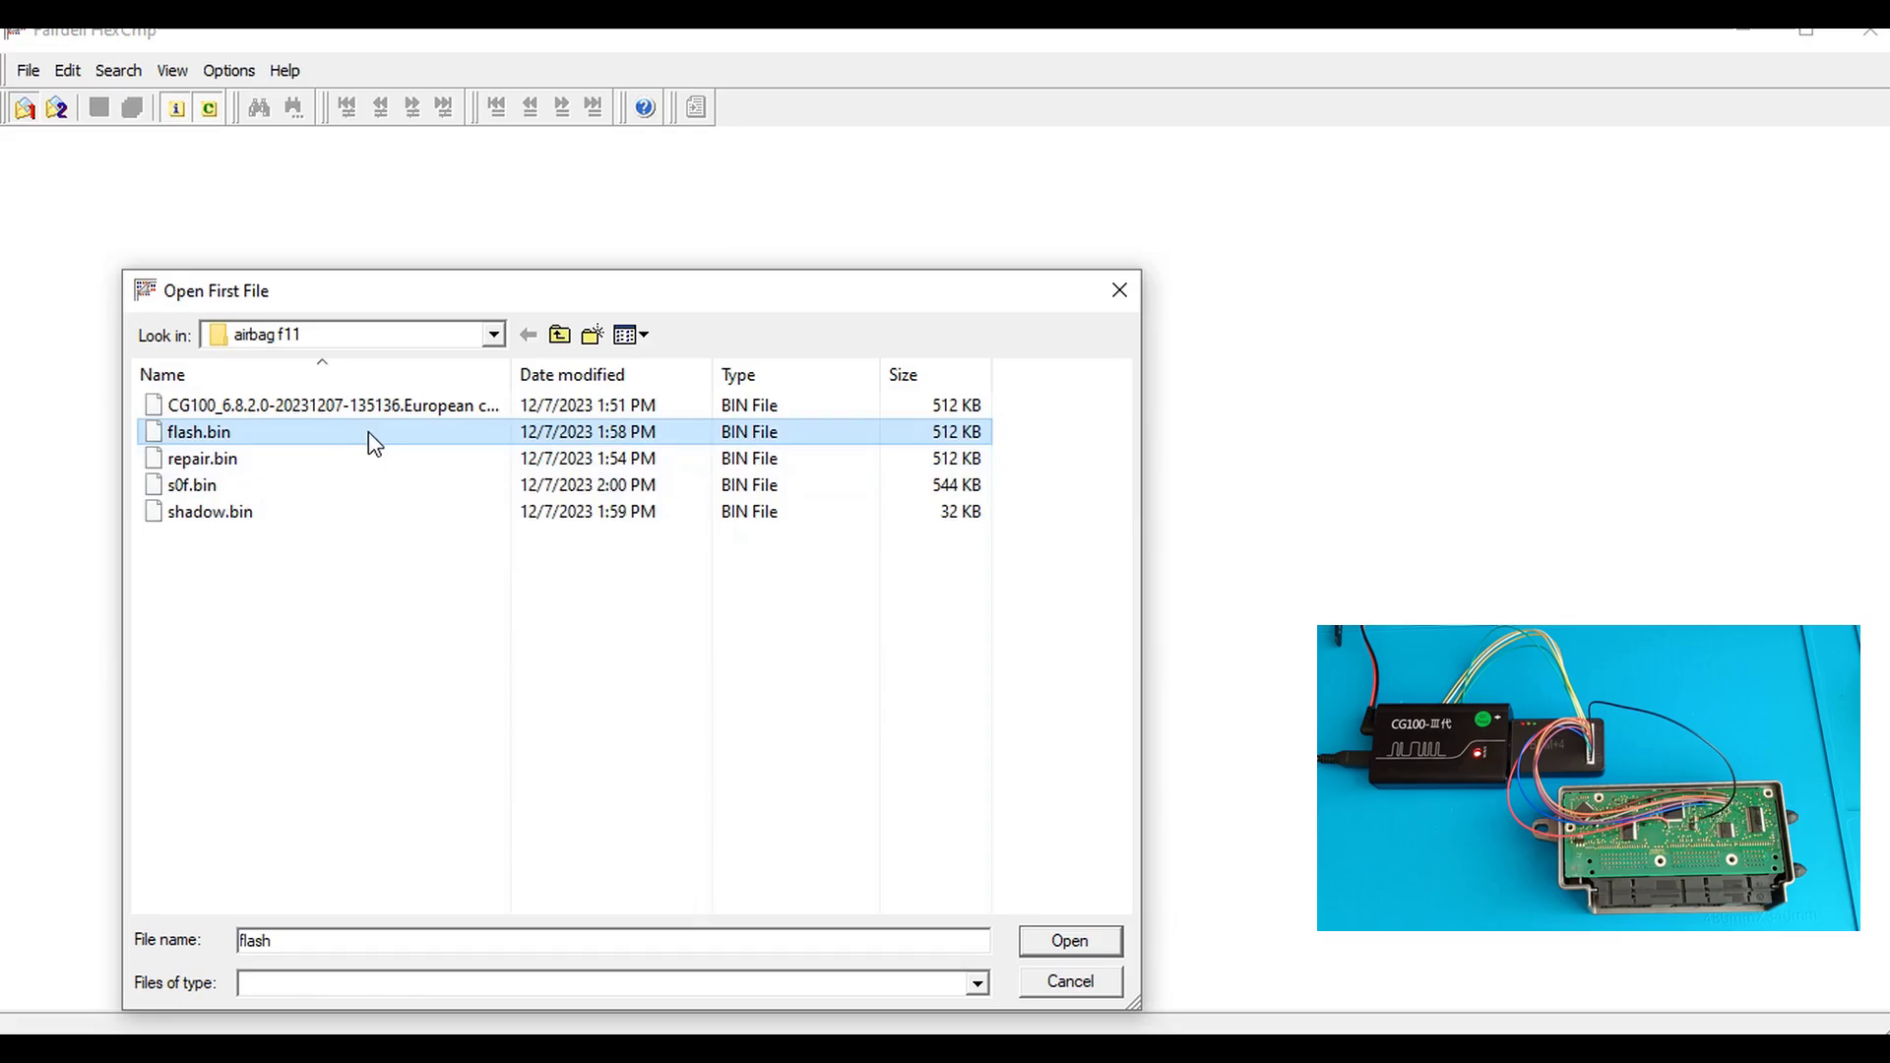
pyautogui.click(1118, 940)
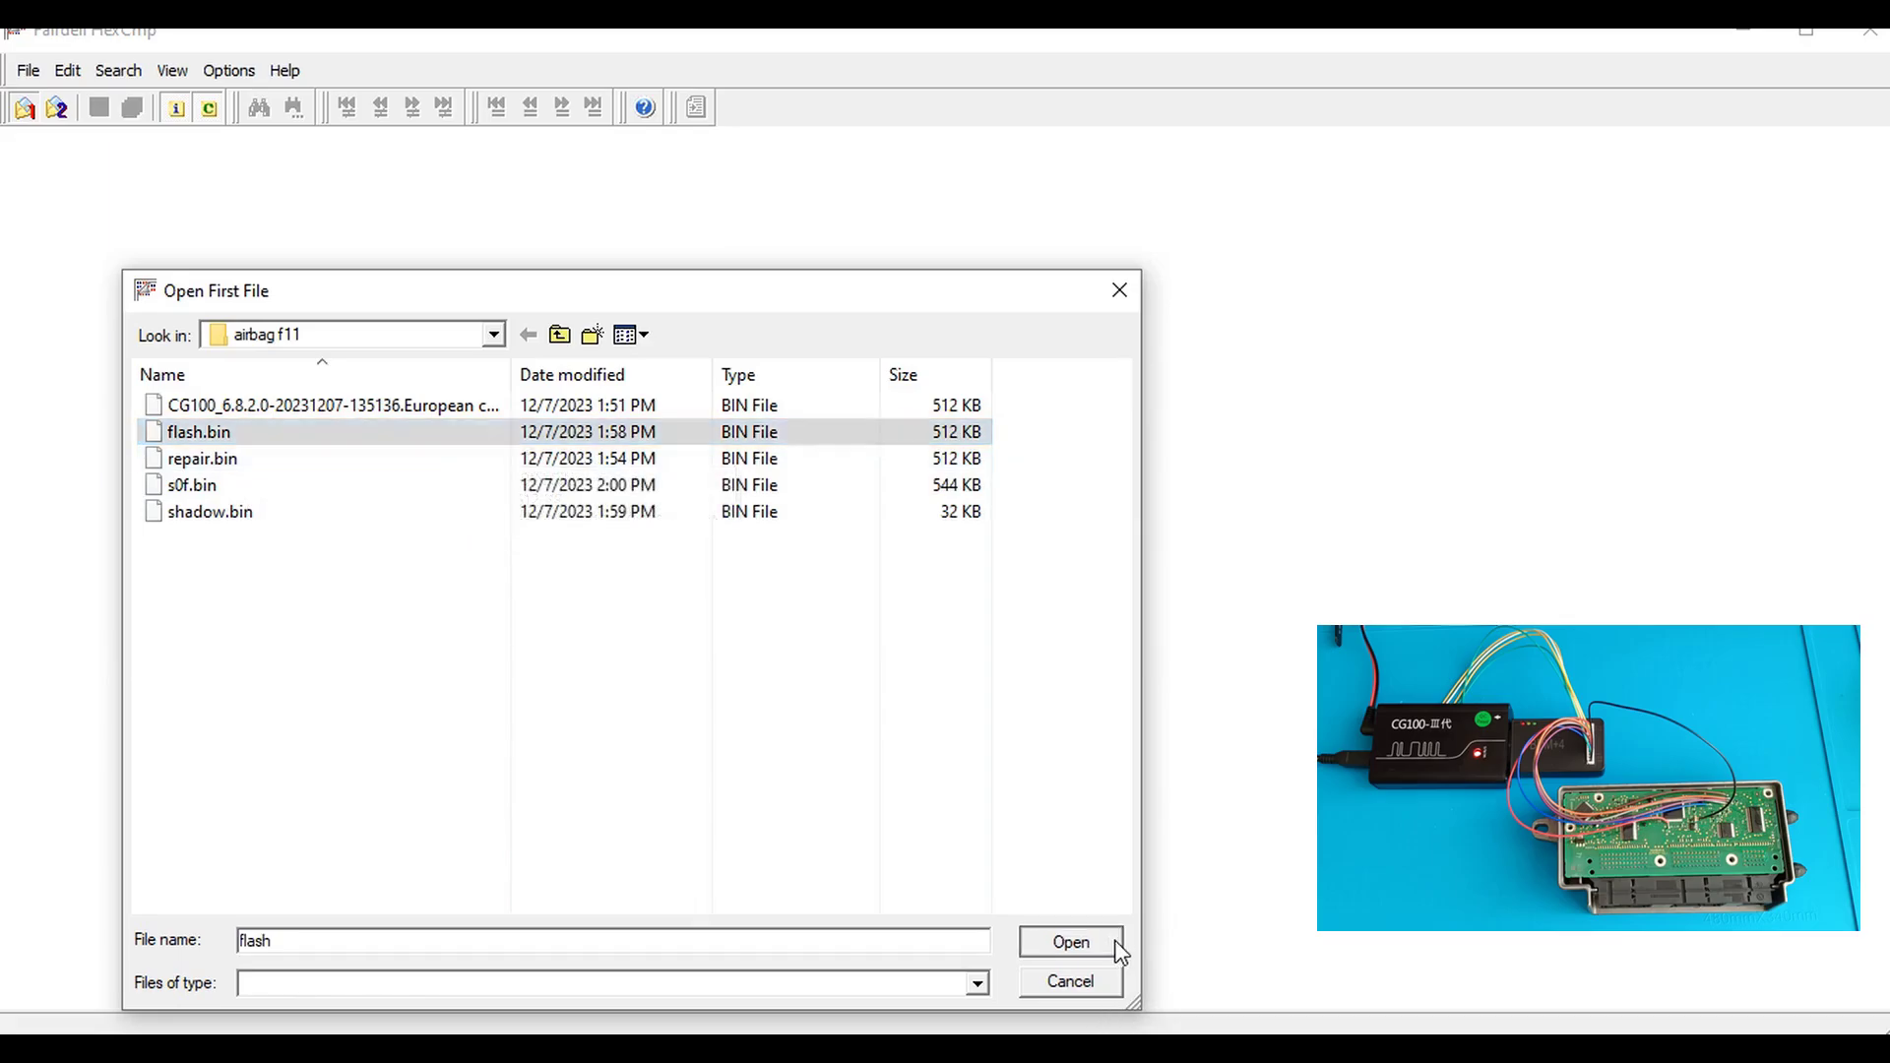
pyautogui.click(57, 108)
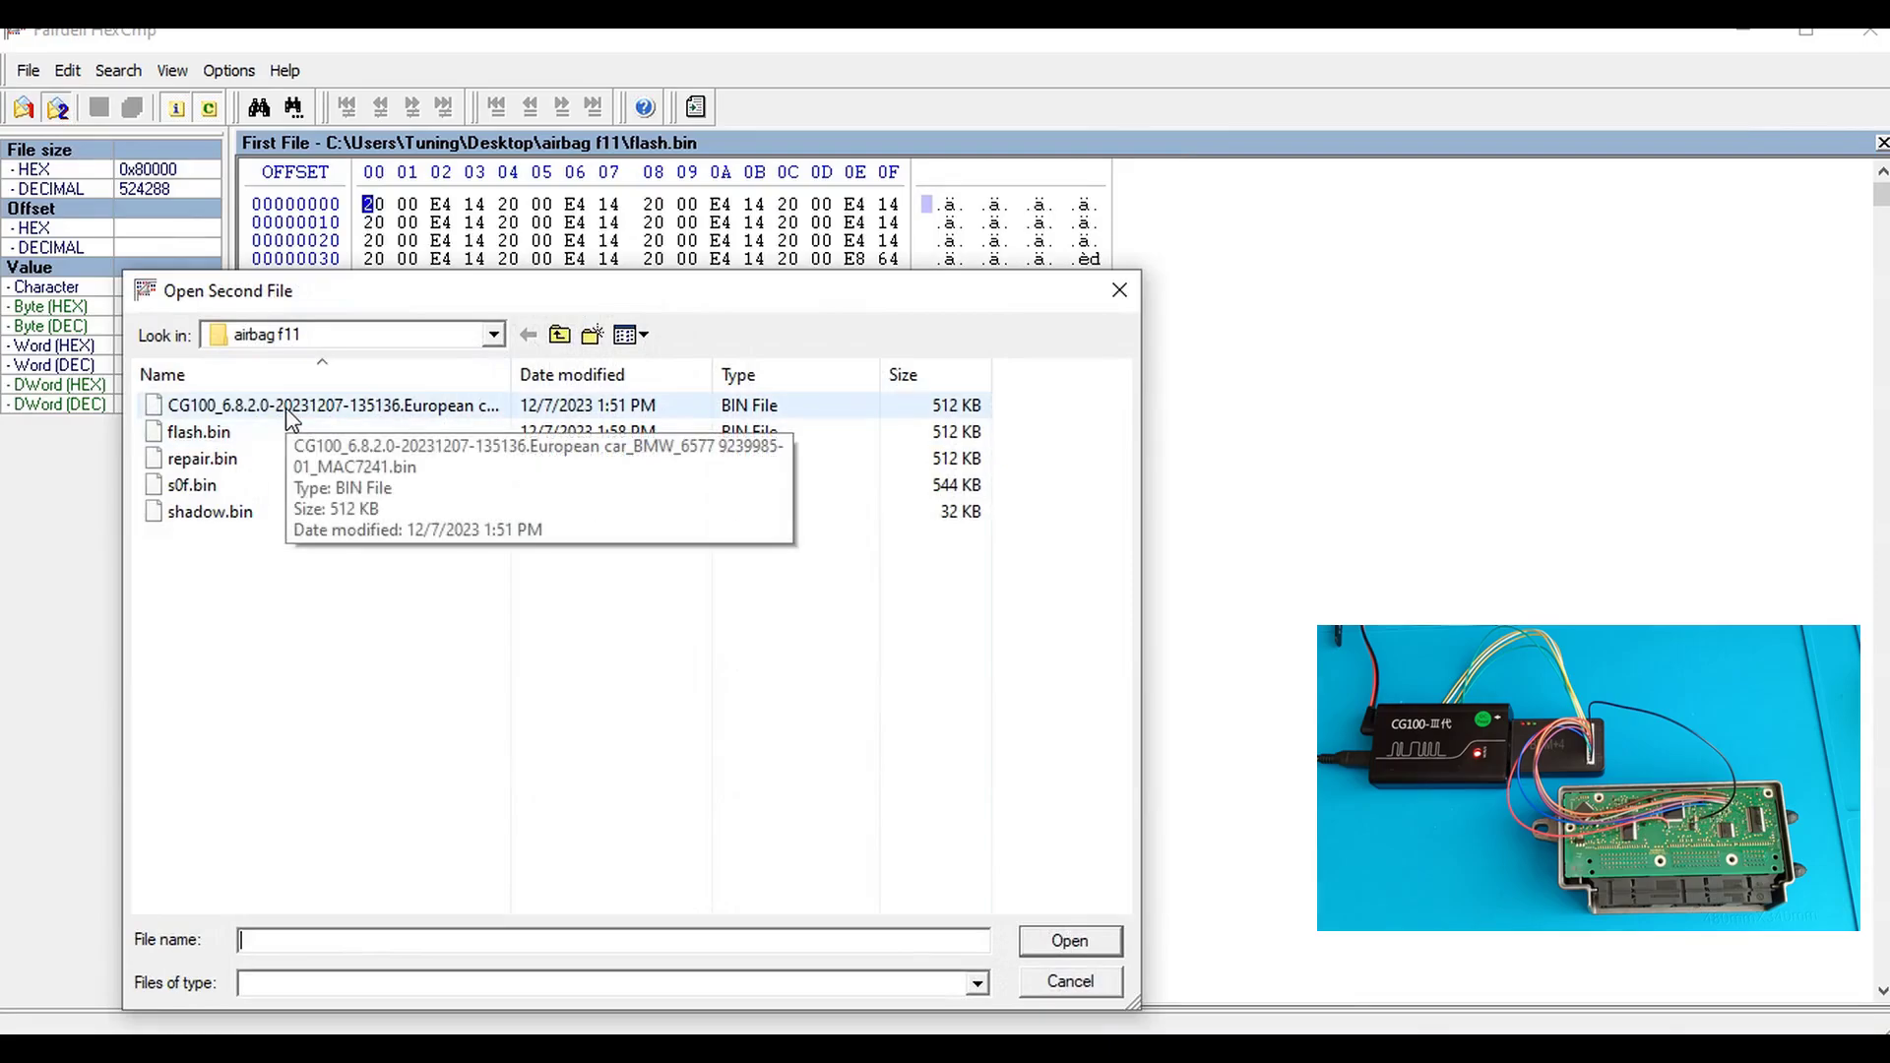
pyautogui.click(262, 463)
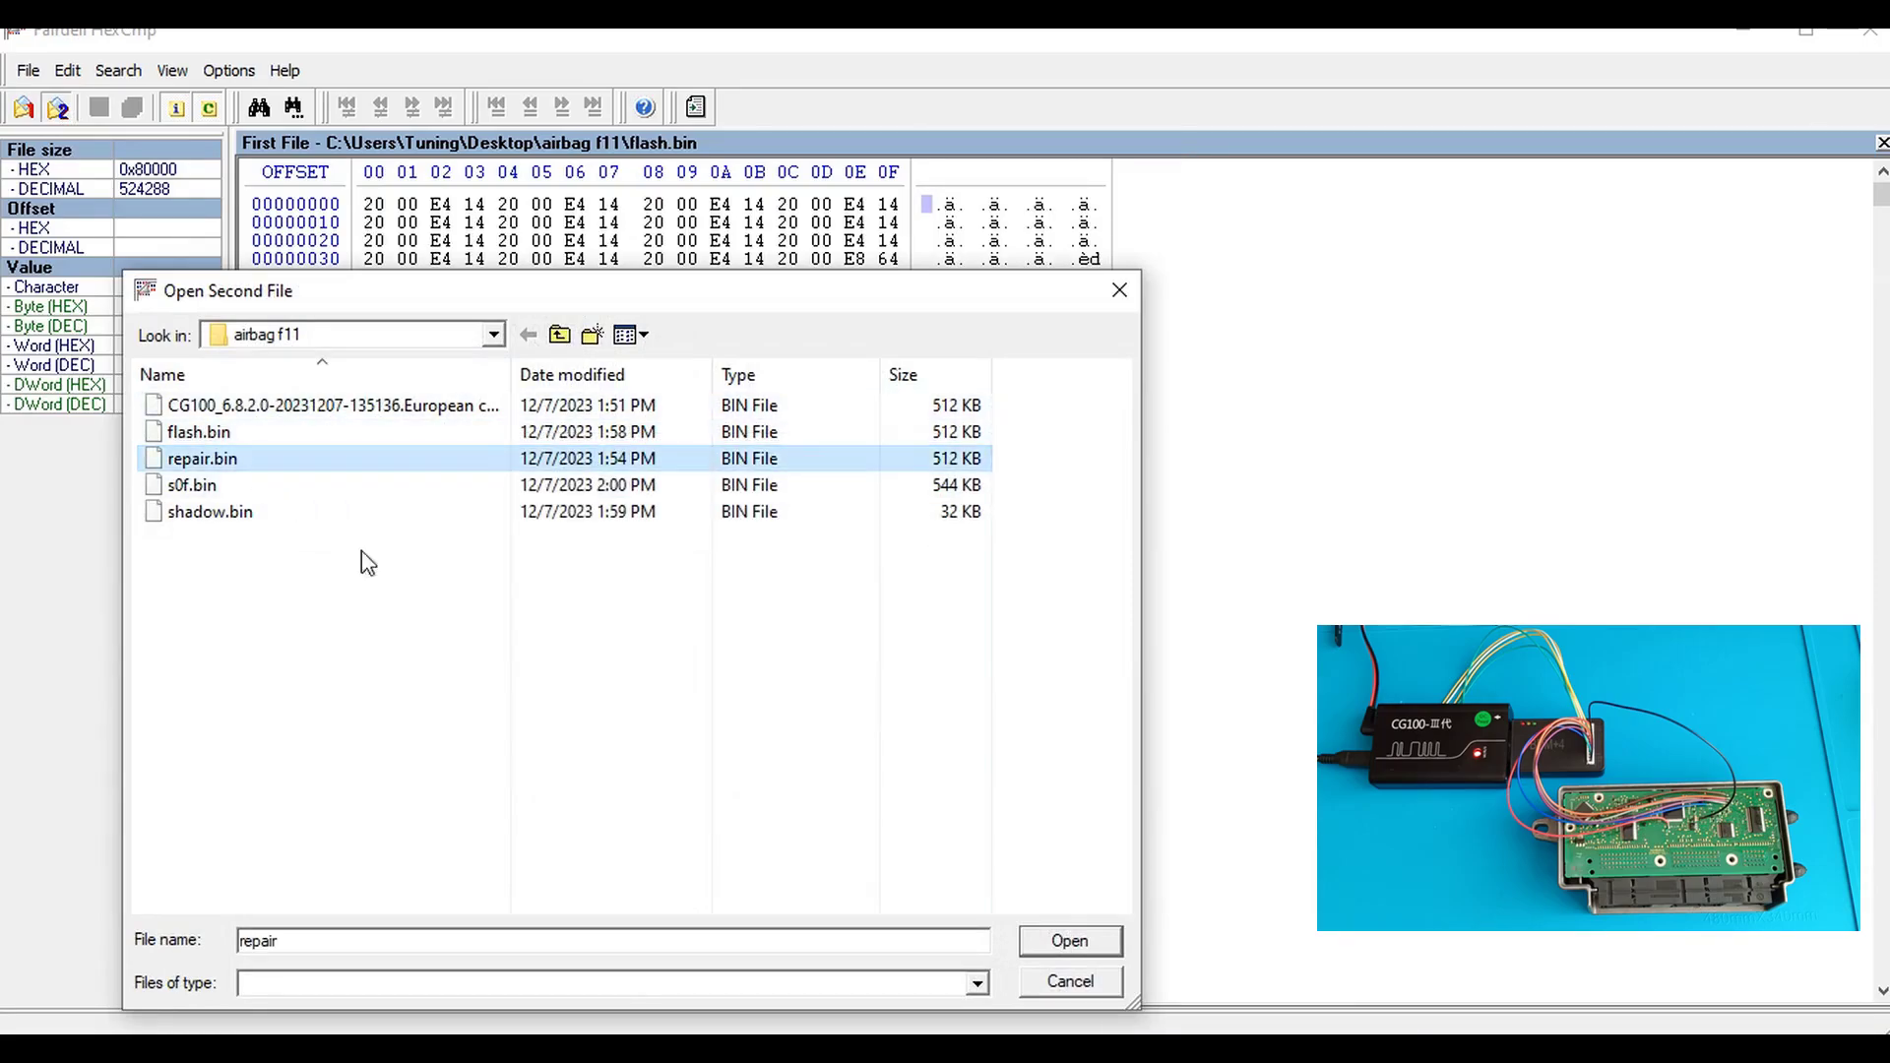
pyautogui.click(1087, 943)
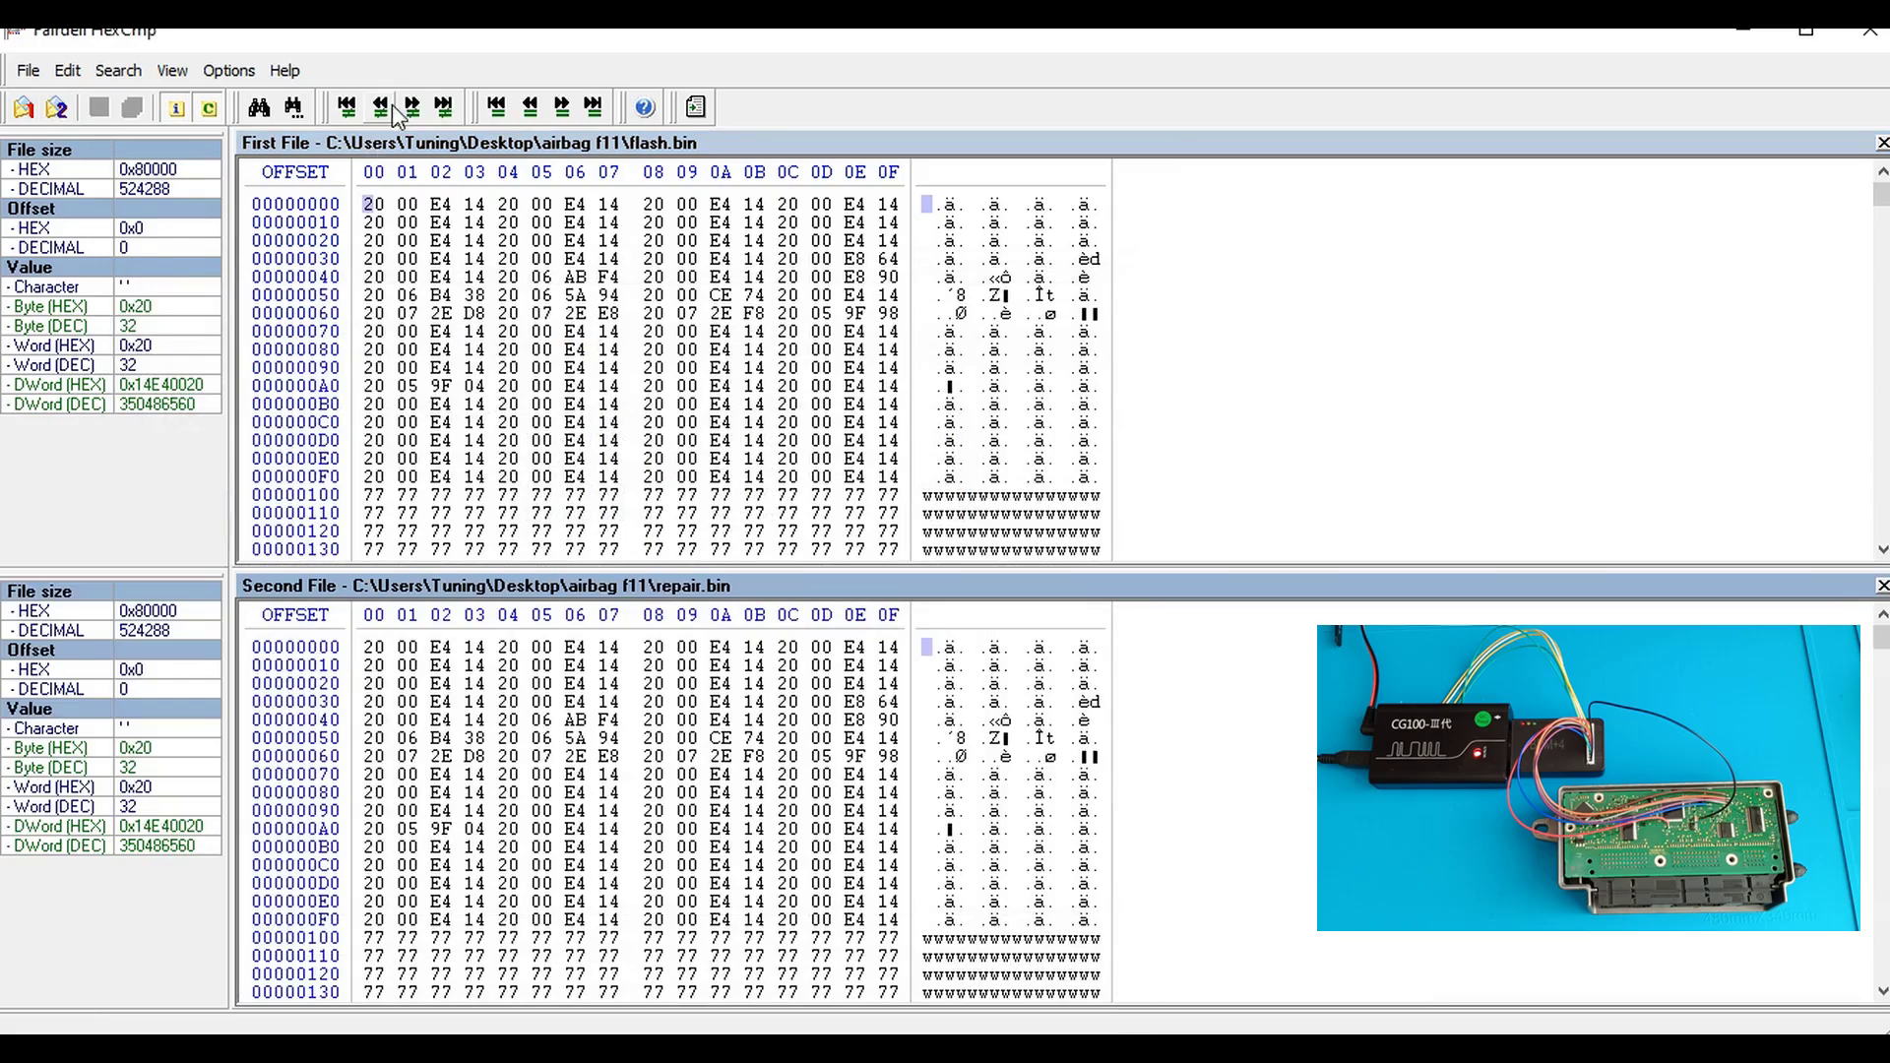
# Step: Load s0f.bin as the second file and examine its differences from flash.bin
pyautogui.click(57, 107)
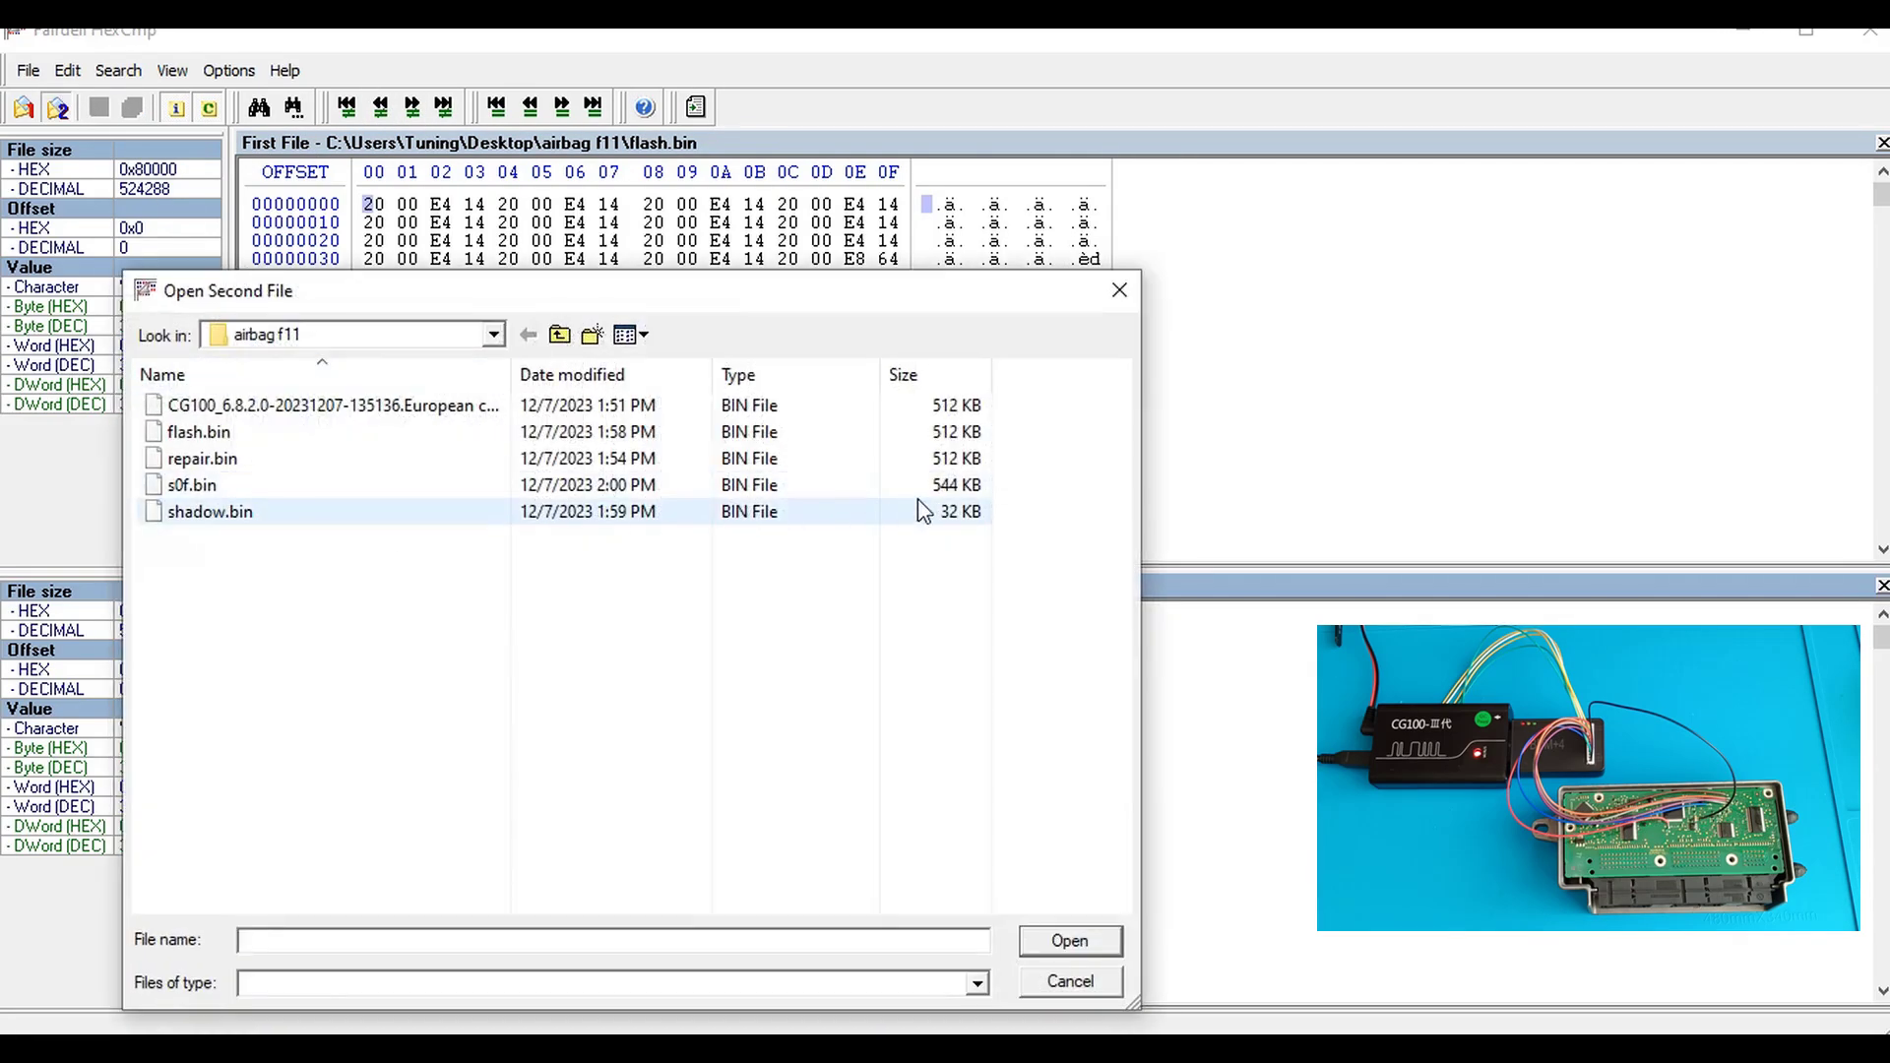
pyautogui.click(886, 488)
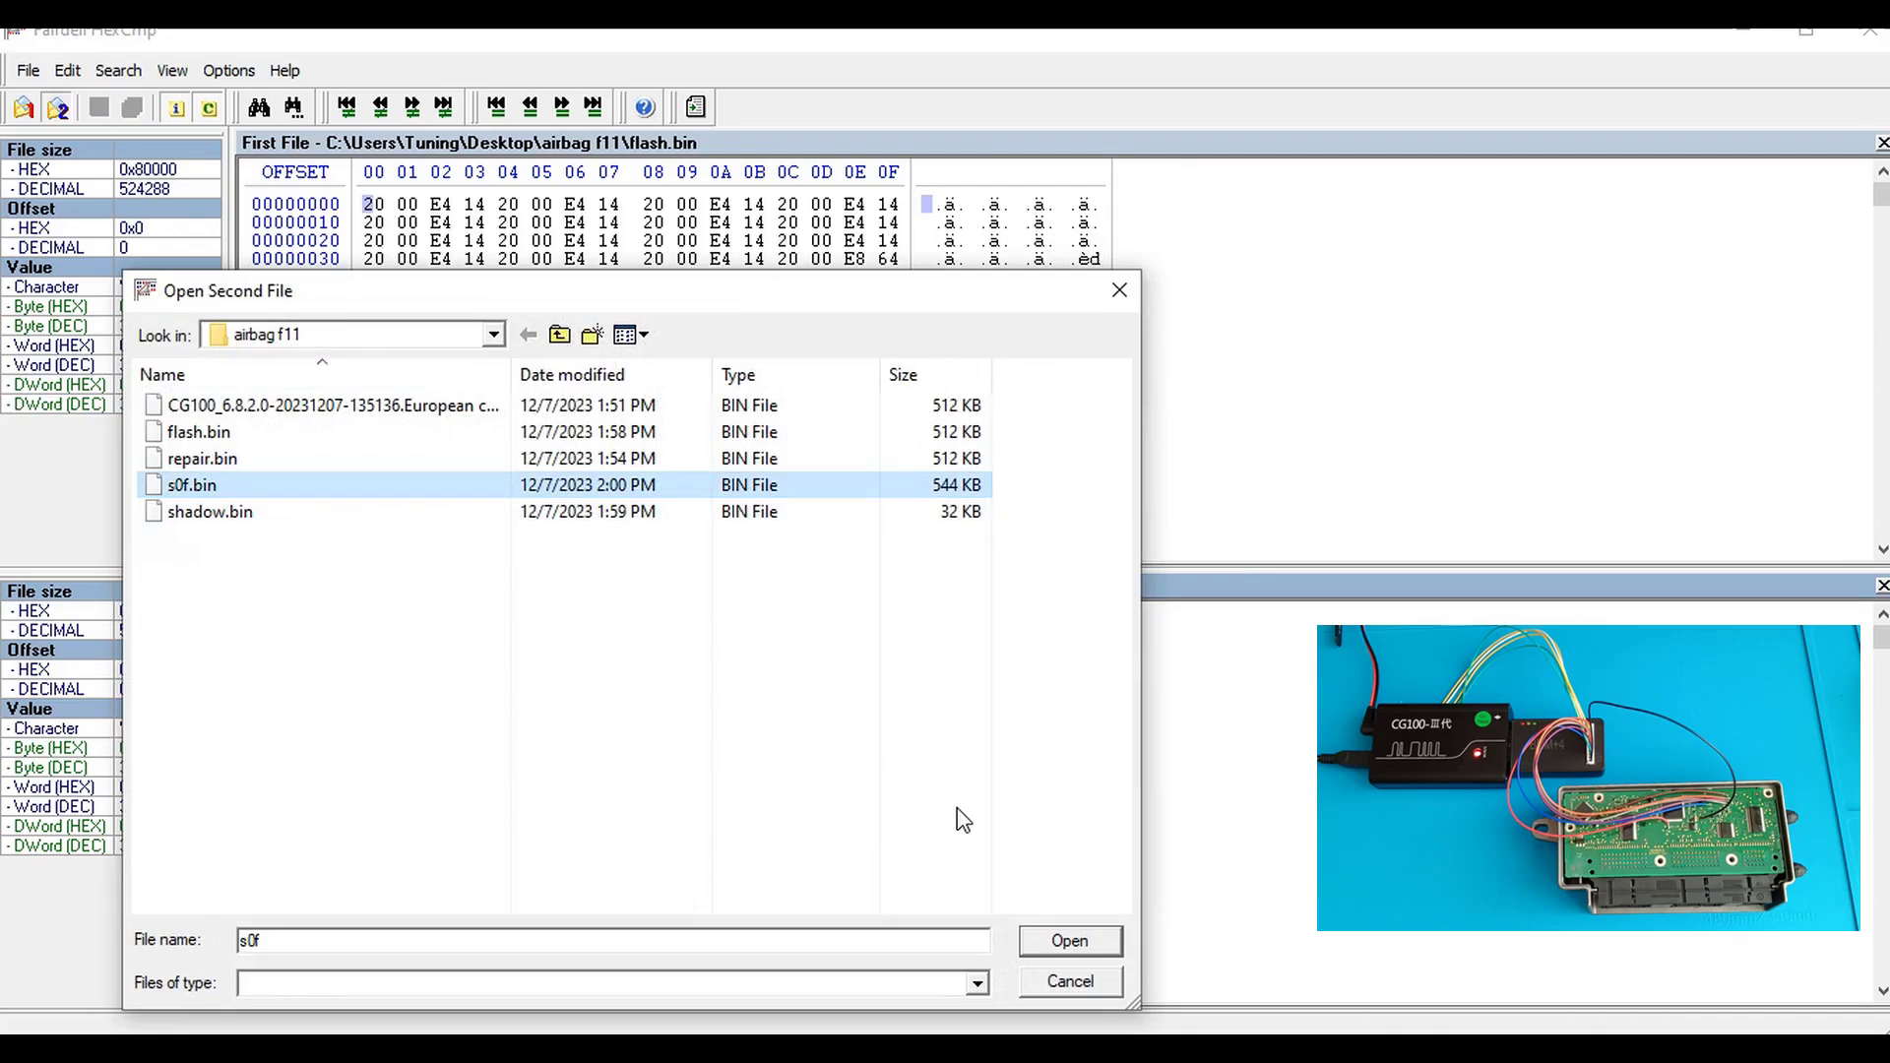
pyautogui.click(1068, 941)
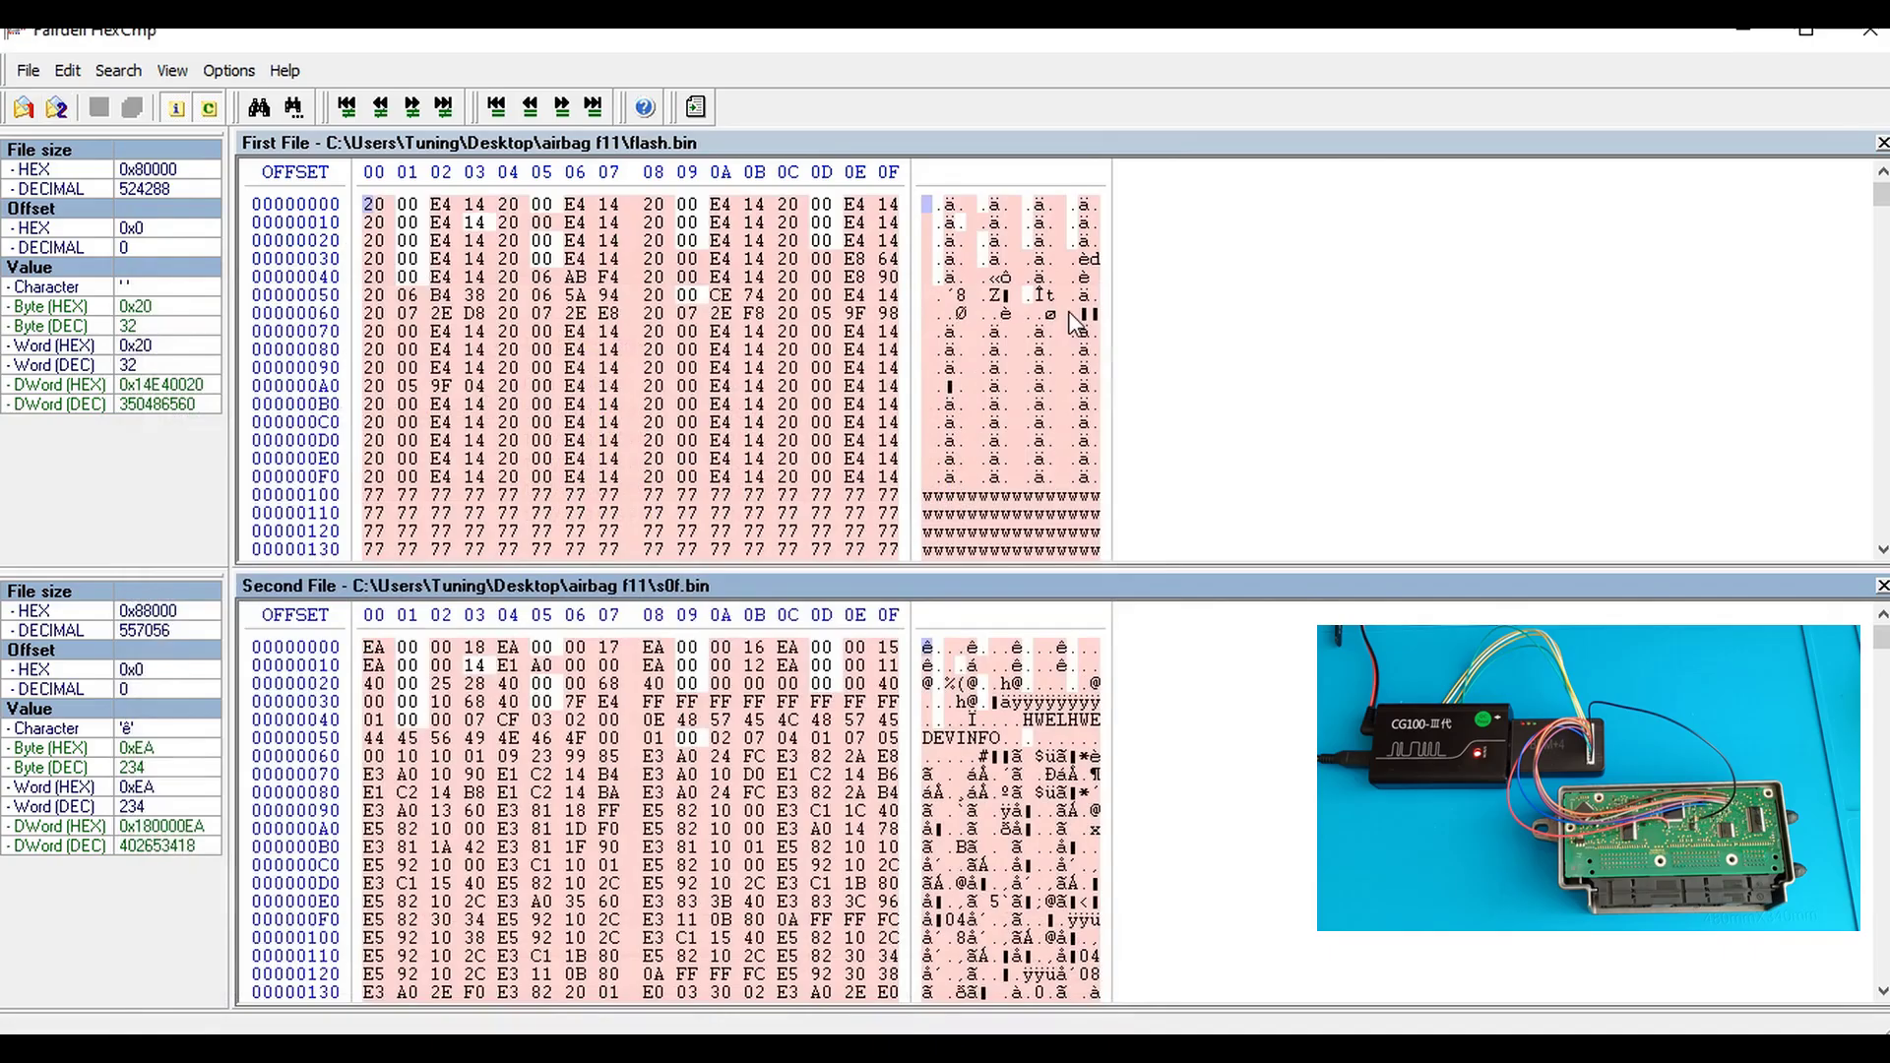
pyautogui.scroll(-10, 1885, 217)
pyautogui.moveTo(1885, 216)
pyautogui.mouseDown()
pyautogui.moveTo(1881, 512)
pyautogui.moveTo(1881, 194)
pyautogui.moveTo(1881, 335)
pyautogui.moveTo(1881, 254)
pyautogui.mouseUp()
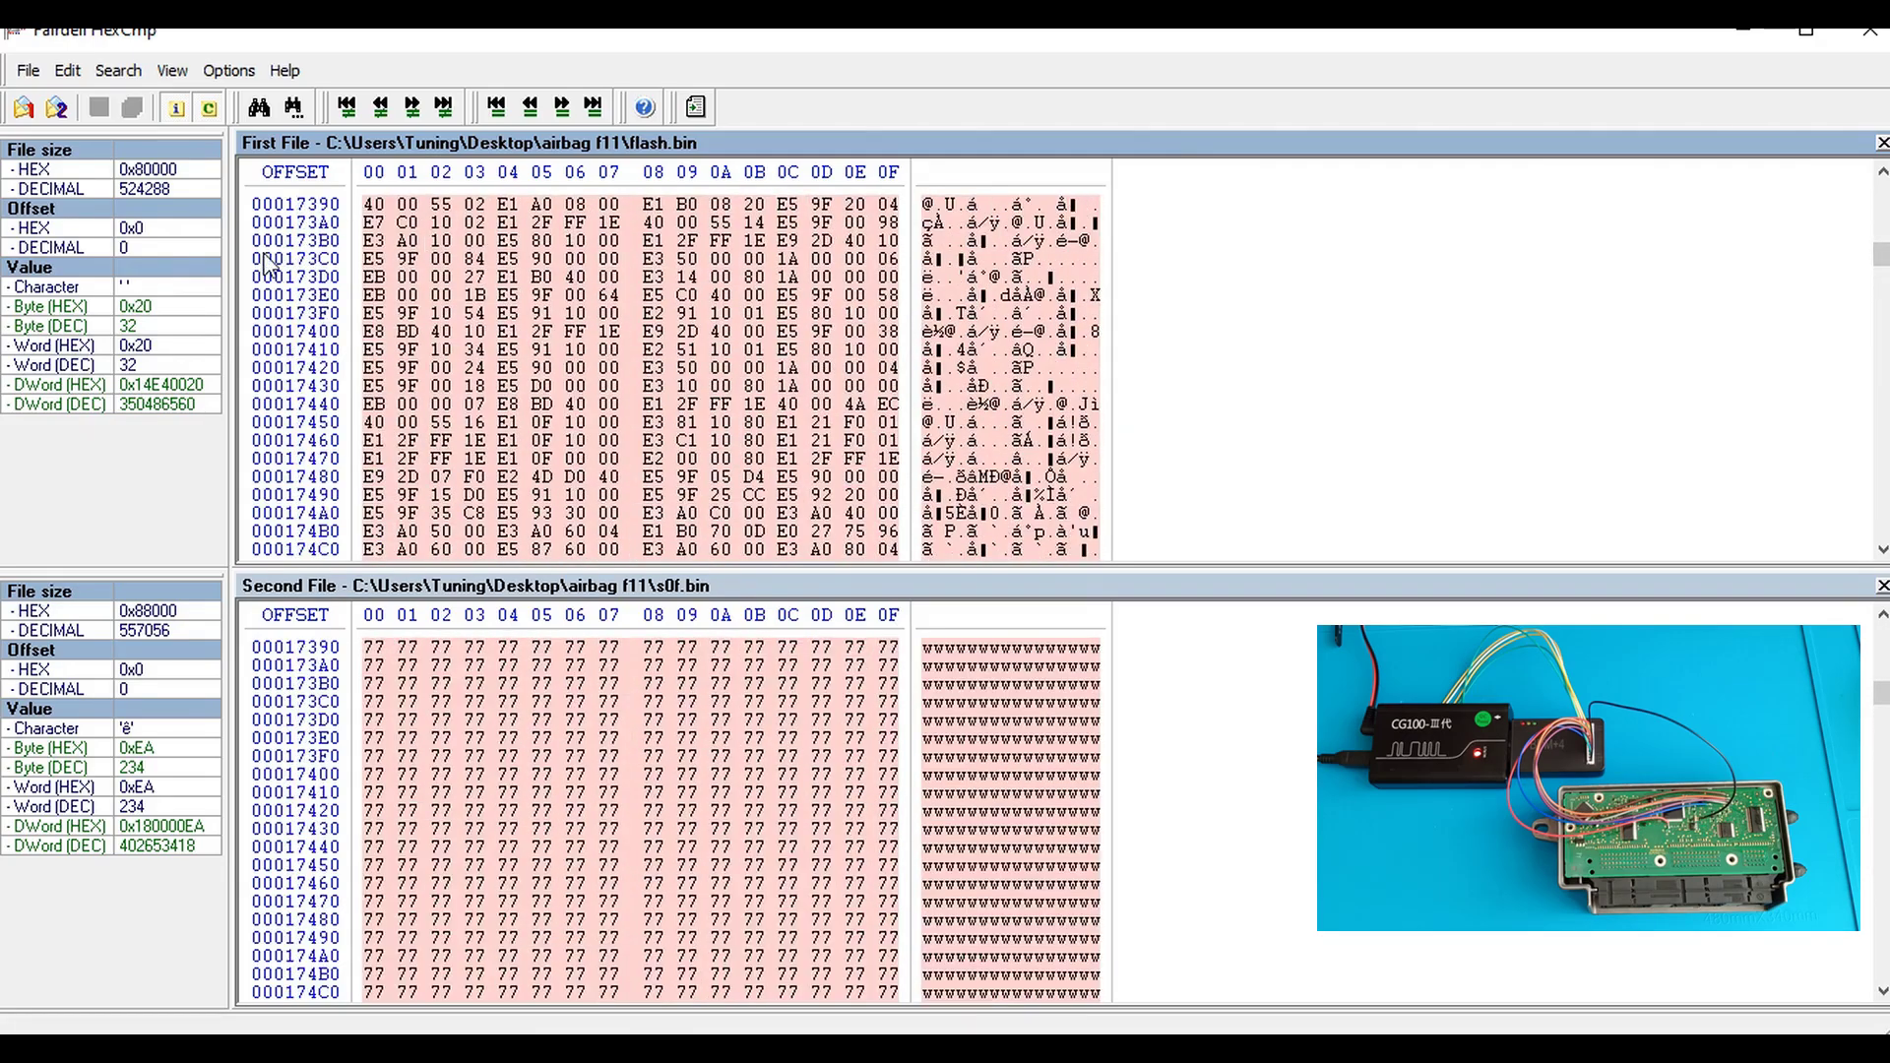
# Step: Compare shadow.bin as the second file against flash.bin, then close the hex comparison to return to CG100
pyautogui.click(60, 109)
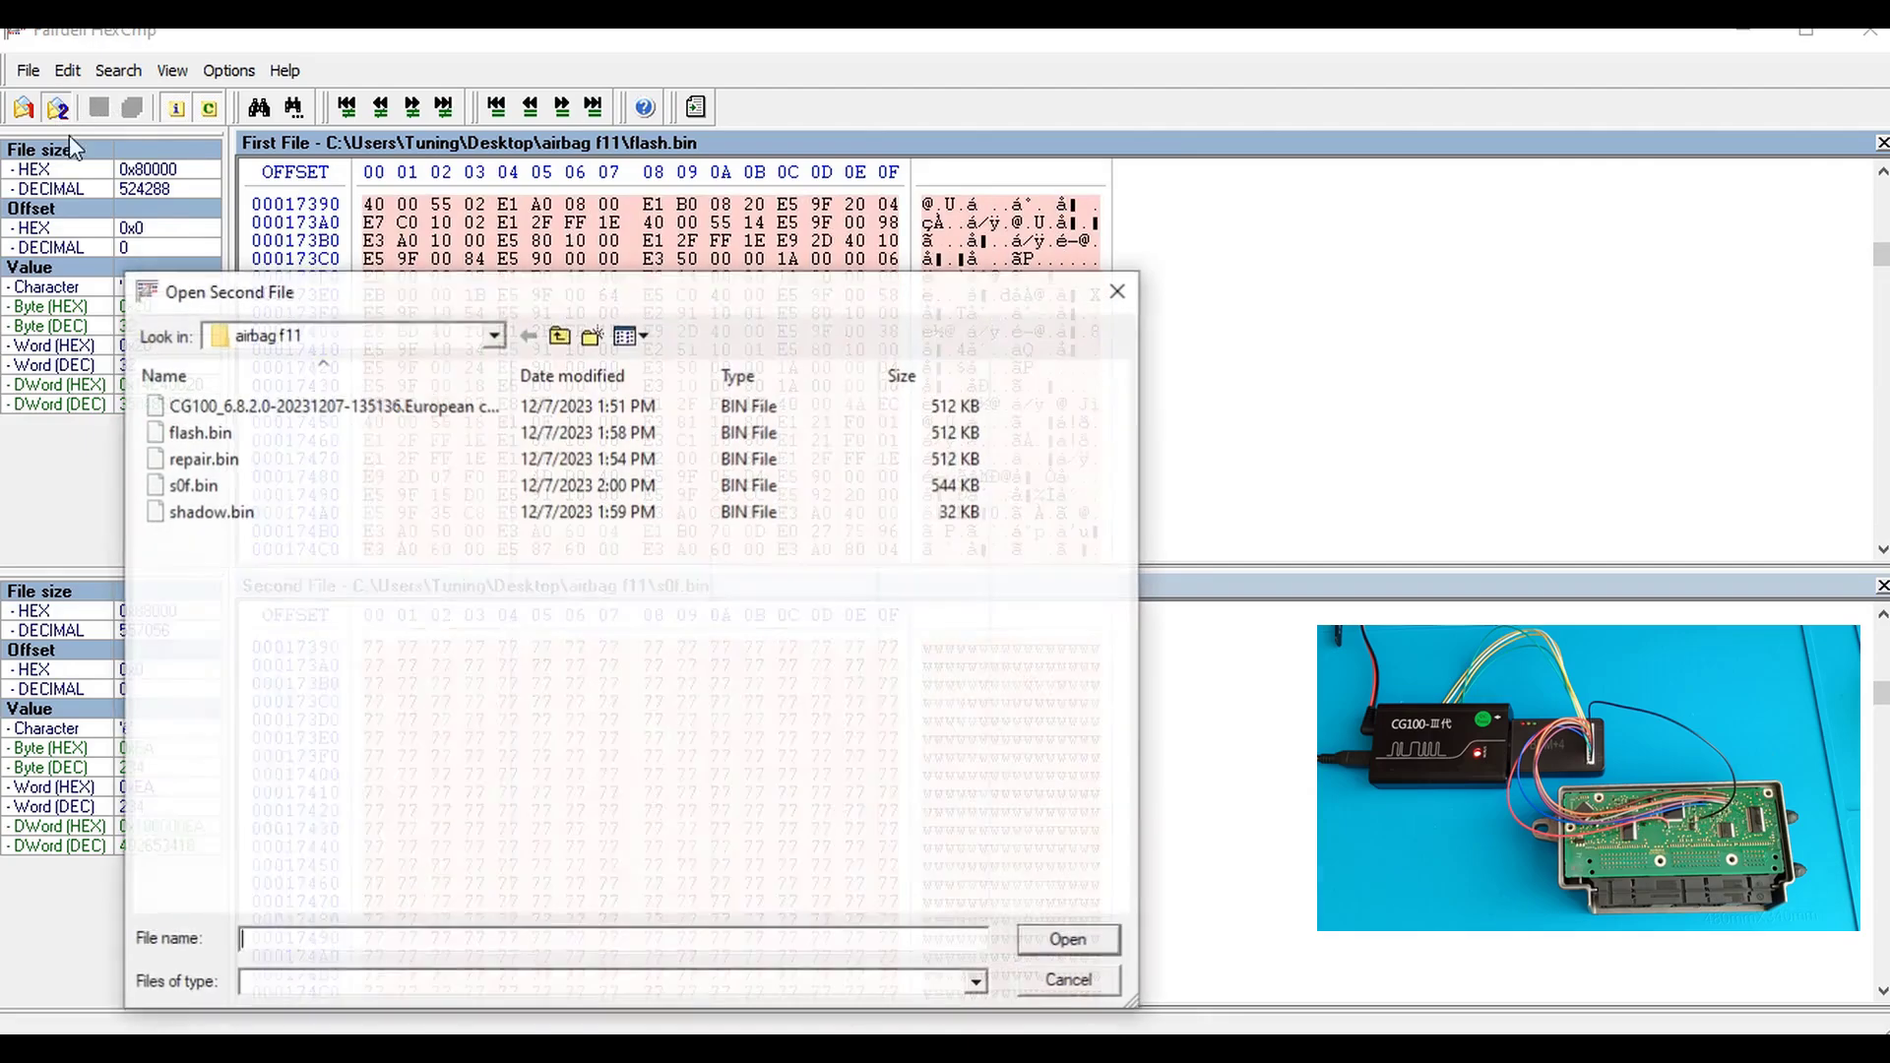
pyautogui.click(236, 514)
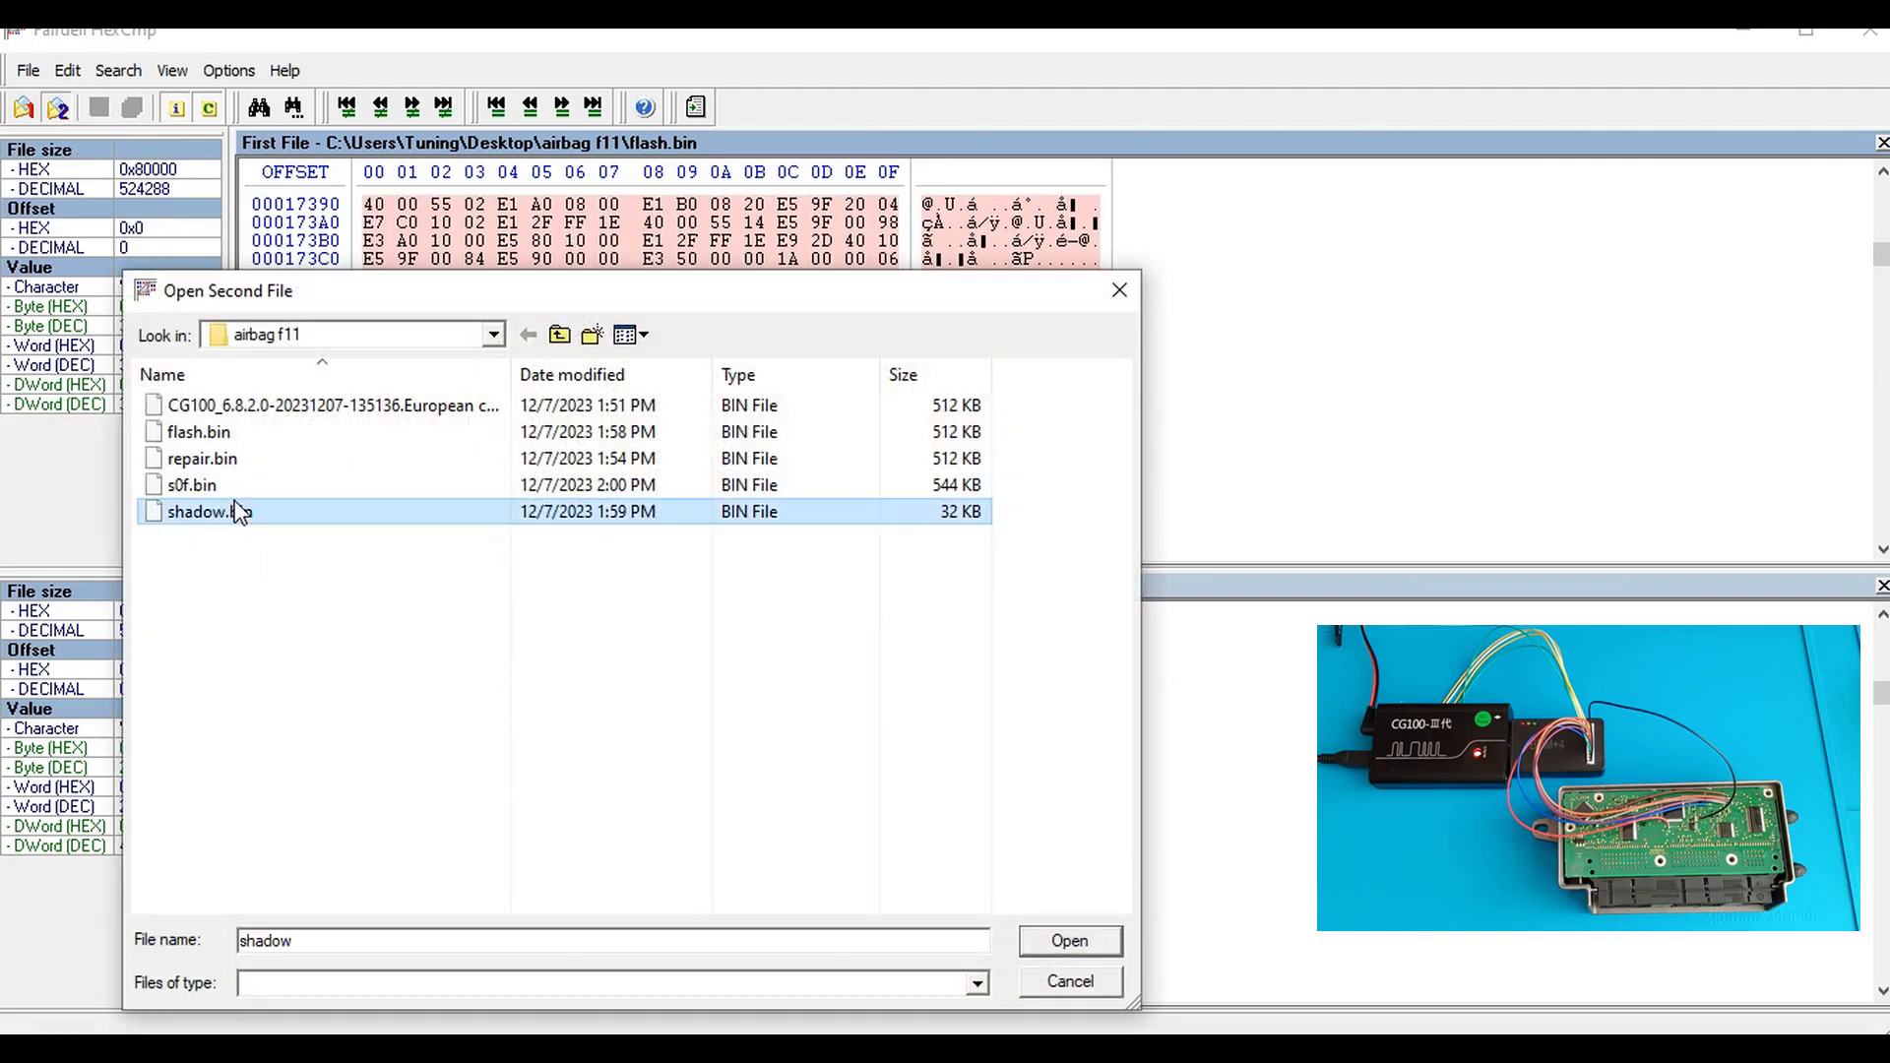
pyautogui.click(1067, 940)
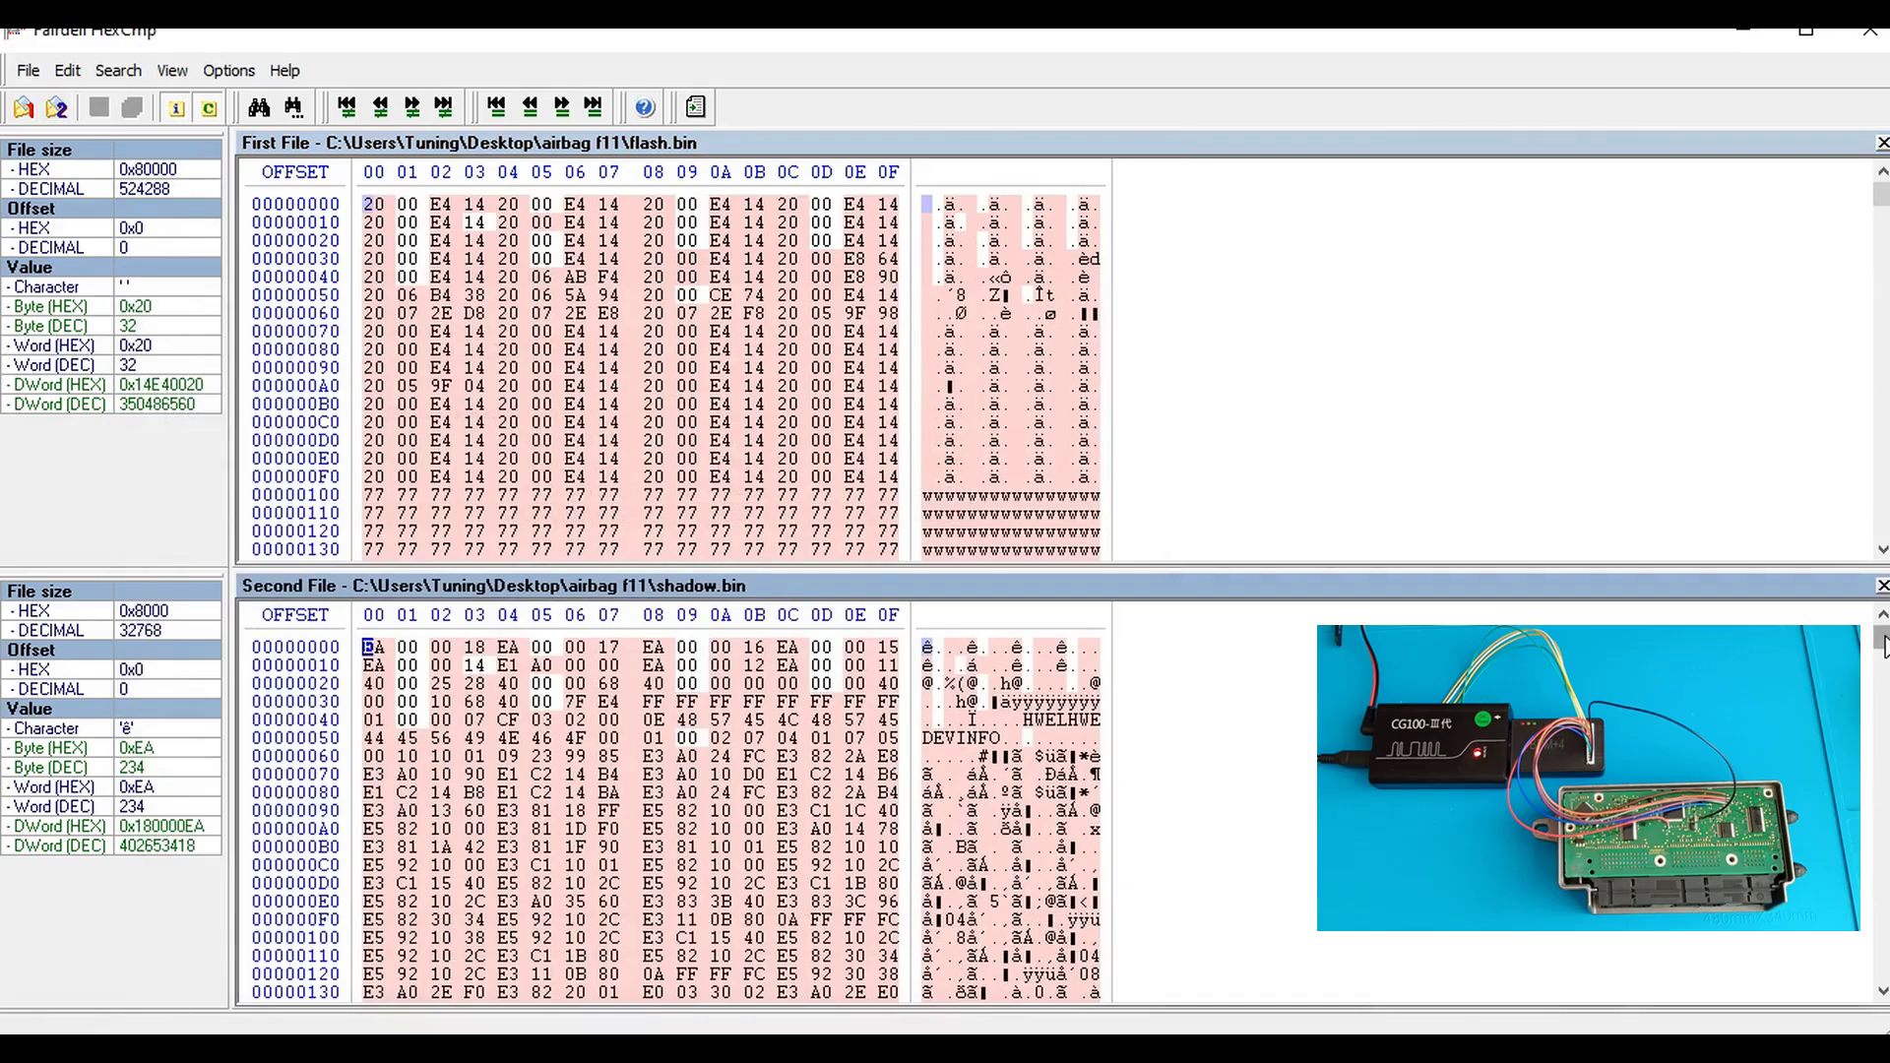
pyautogui.moveTo(1883, 645)
pyautogui.mouseDown()
pyautogui.moveTo(1881, 957)
pyautogui.moveTo(1881, 638)
pyautogui.mouseUp()
pyautogui.click(1873, 41)
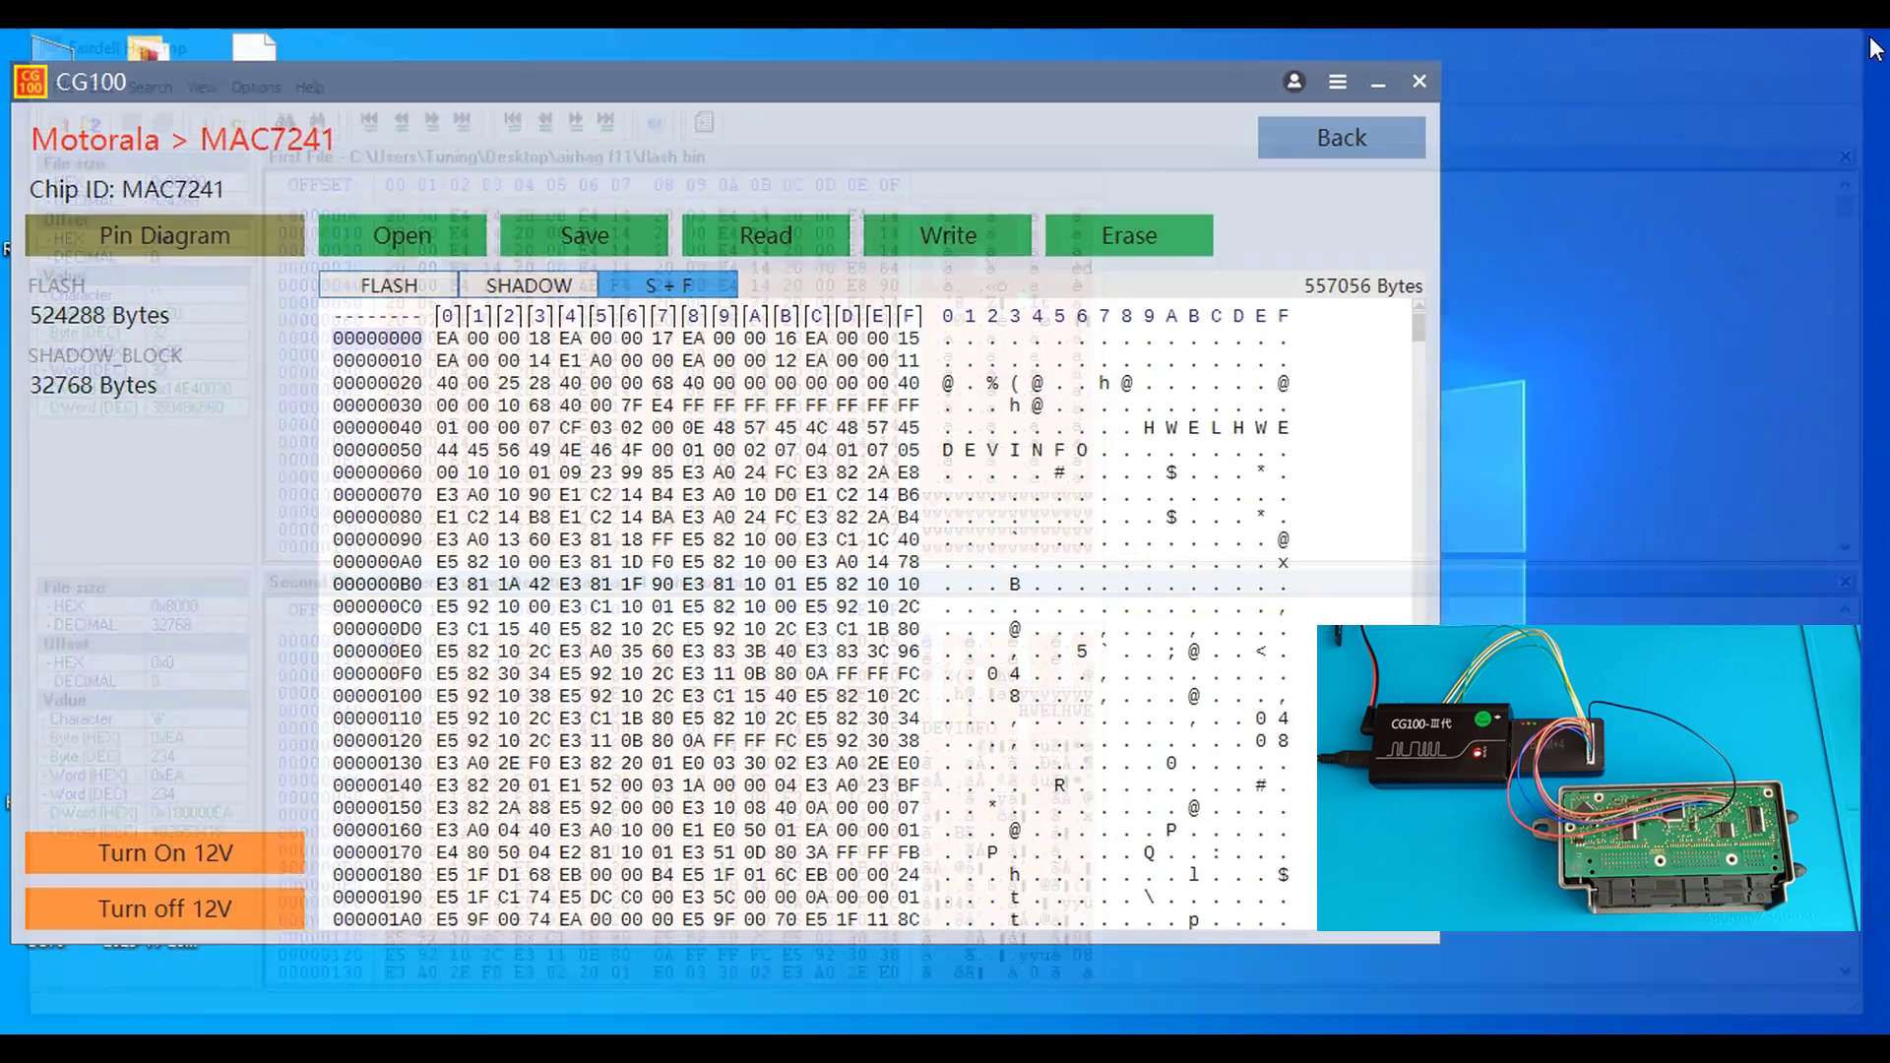